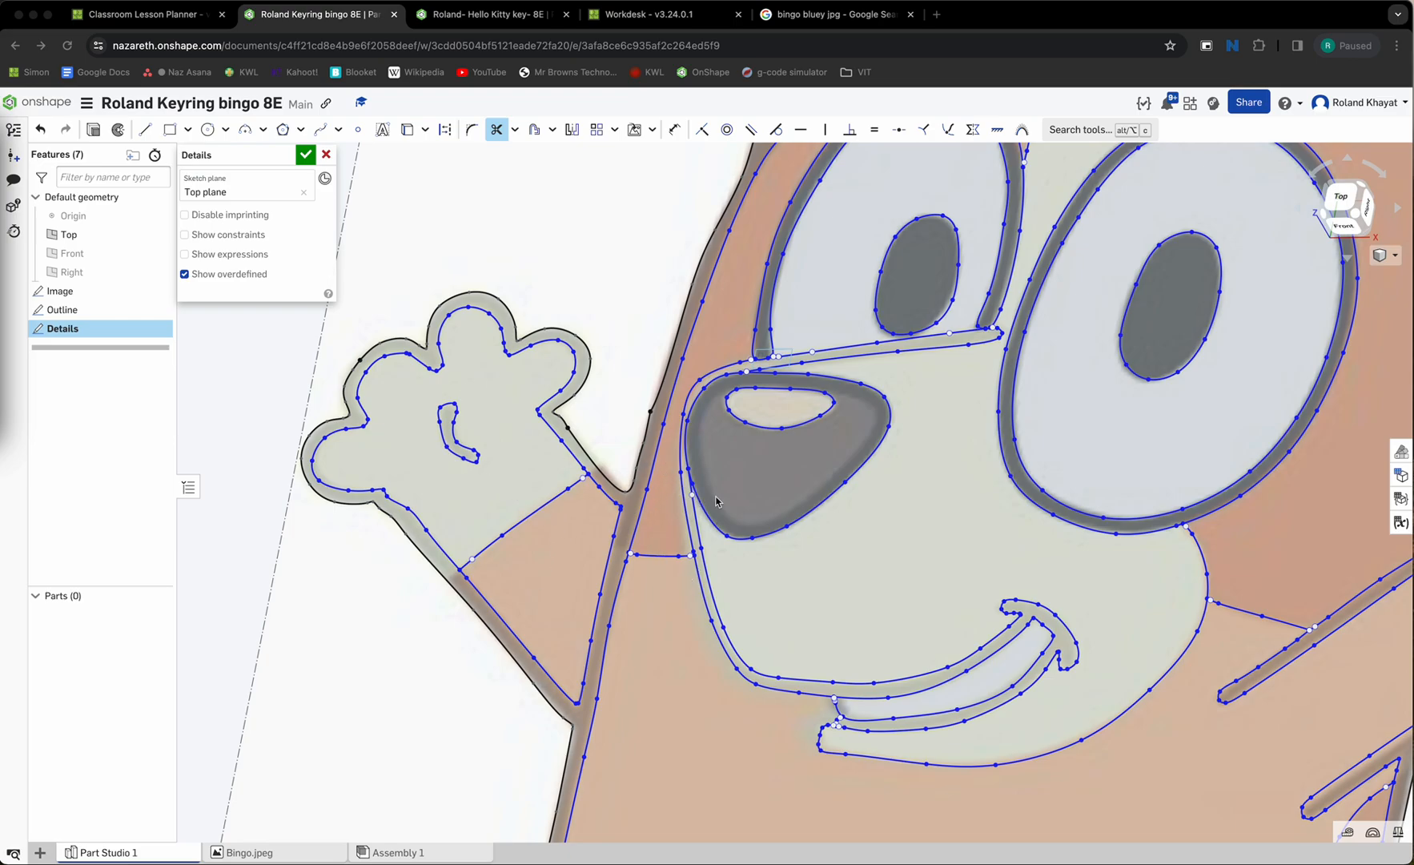
# - Finish editing the Details sketch of the character's inner lines
pyautogui.moveTo(975, 431); pyautogui.dragTo(953, 451, button='middle')
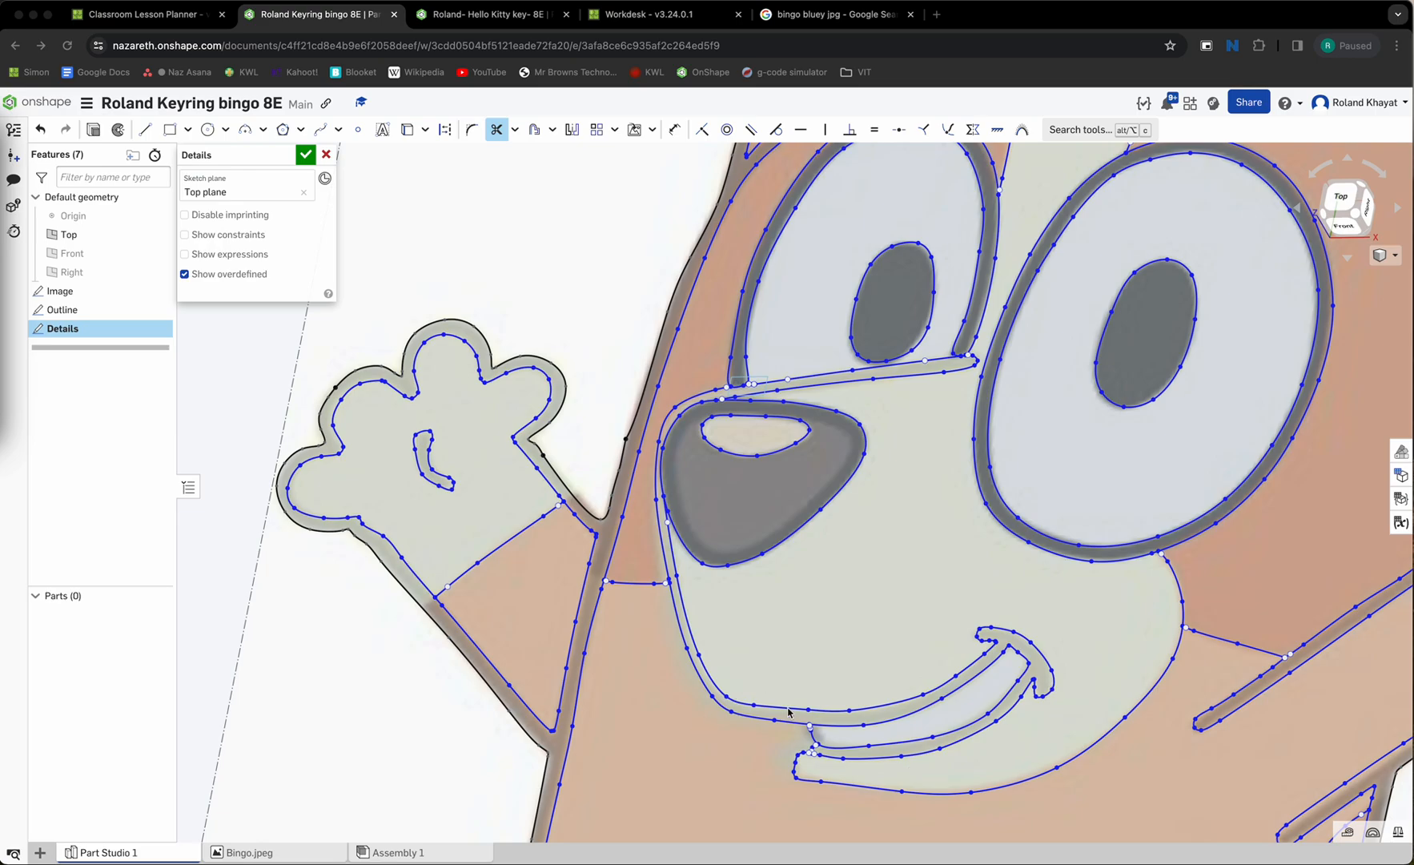
pyautogui.moveTo(896, 577)
pyautogui.mouseDown(button='middle')
pyautogui.moveTo(687, 863)
pyautogui.moveTo(837, 457)
pyautogui.moveTo(891, 616)
pyautogui.moveTo(823, 834)
pyautogui.mouseUp(button='middle')
pyautogui.moveTo(893, 372); pyautogui.dragTo(785, 699, button='middle')
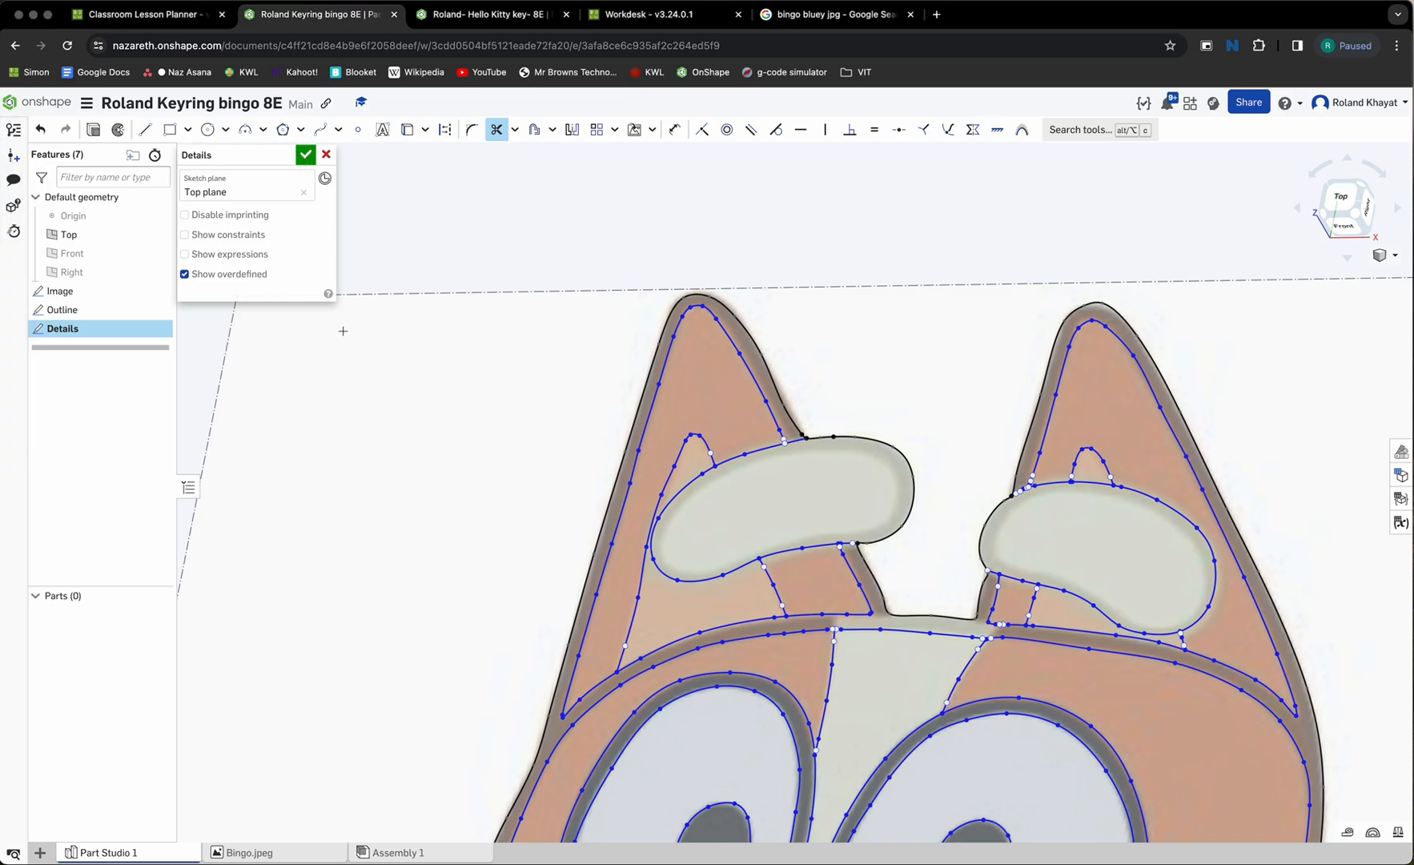
pyautogui.click(305, 155)
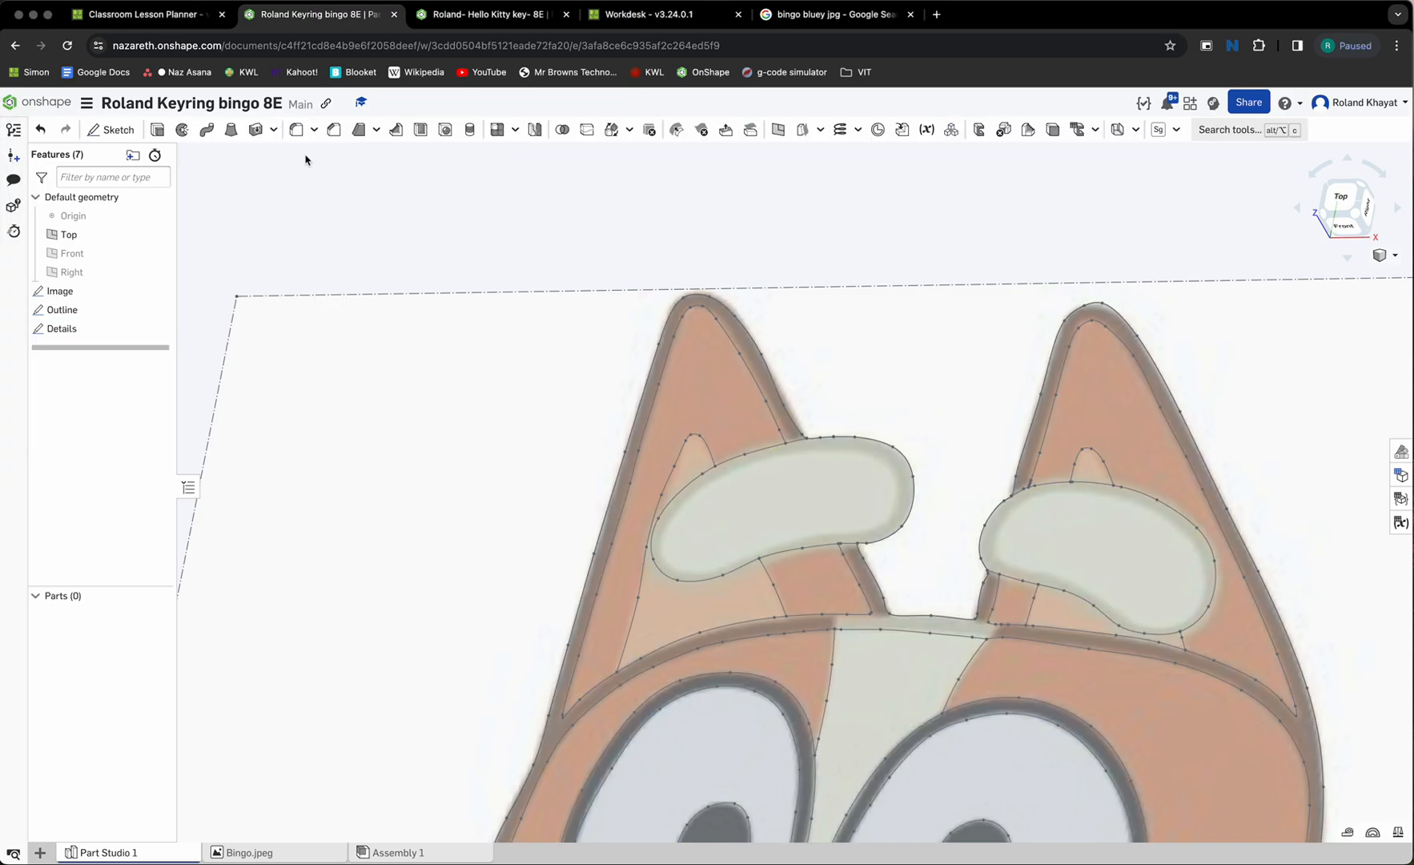
pyautogui.scroll(-5, 473, 467)
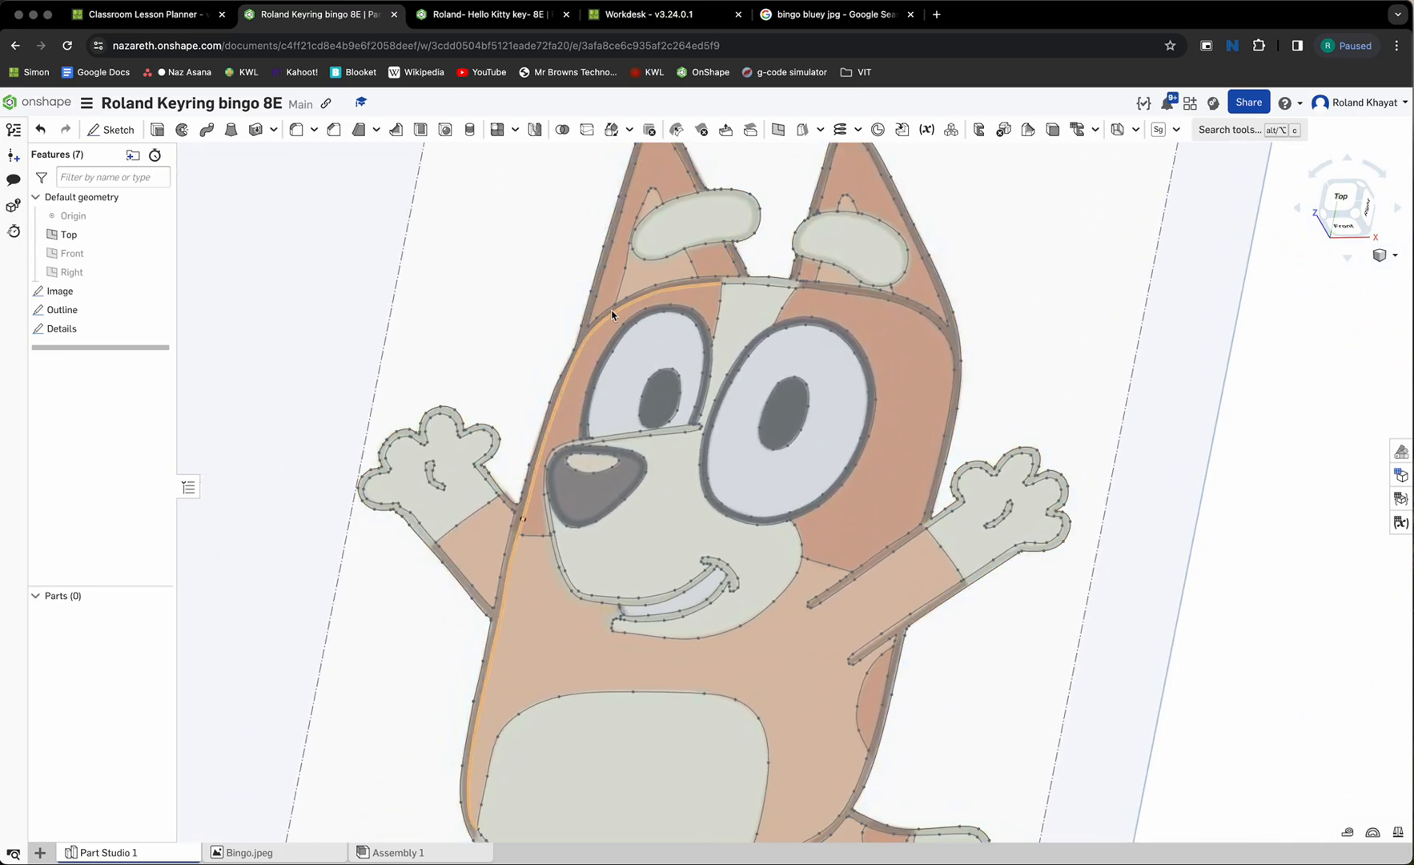
pyautogui.scroll(5, 592, 336)
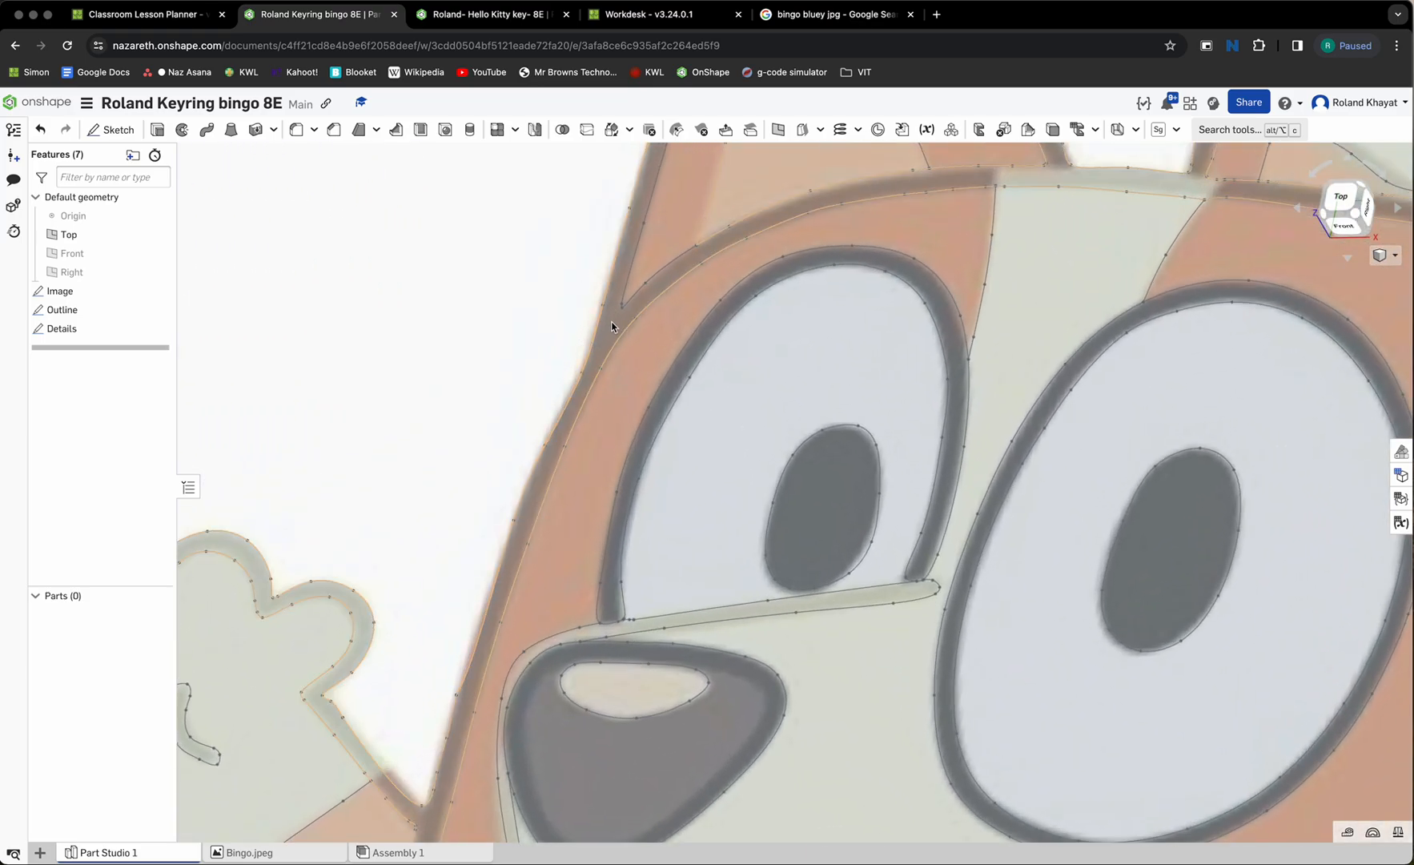
pyautogui.scroll(-4, 621, 332)
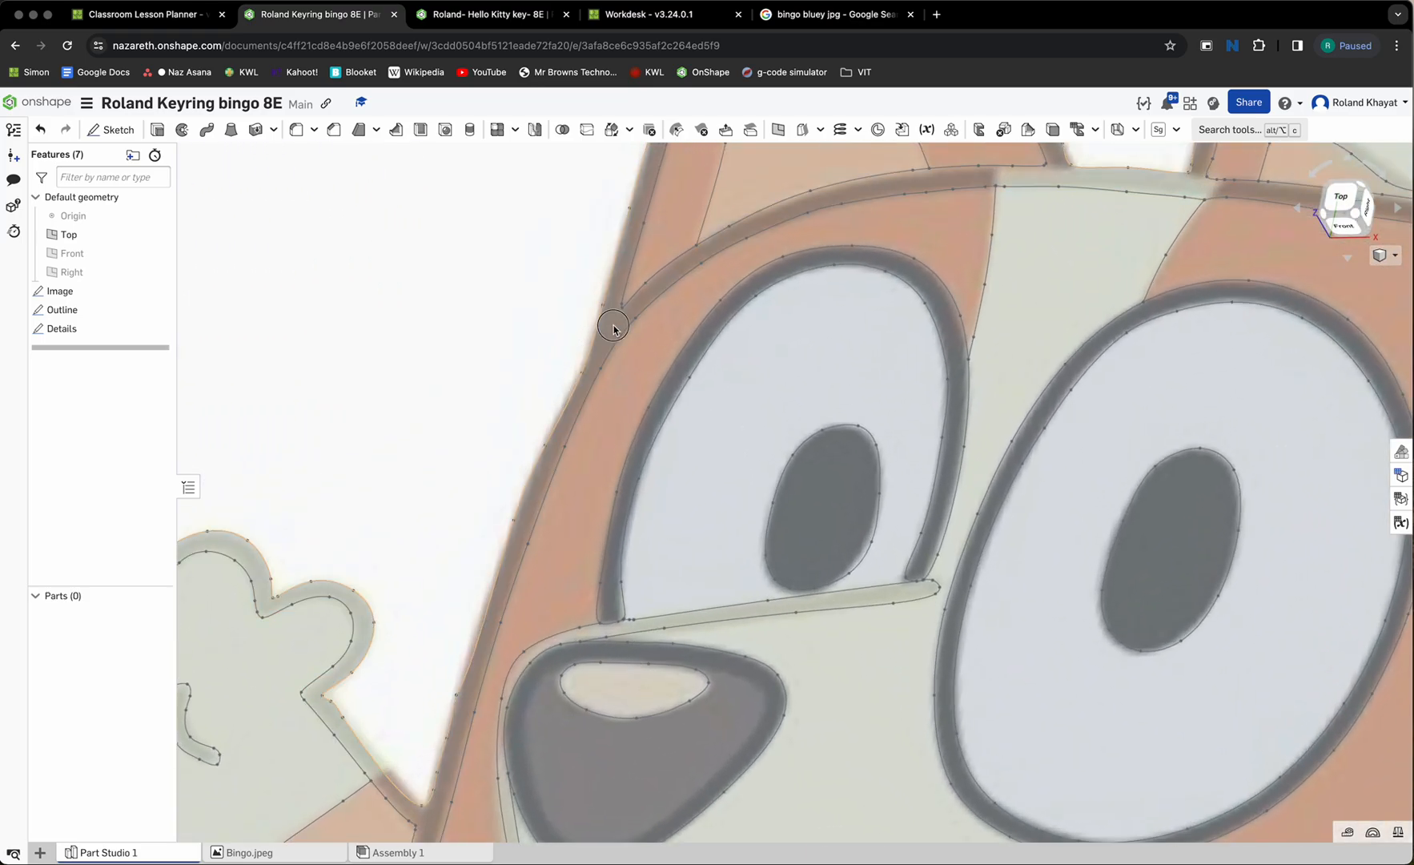
pyautogui.click(613, 328)
pyautogui.scroll(-5, 613, 328)
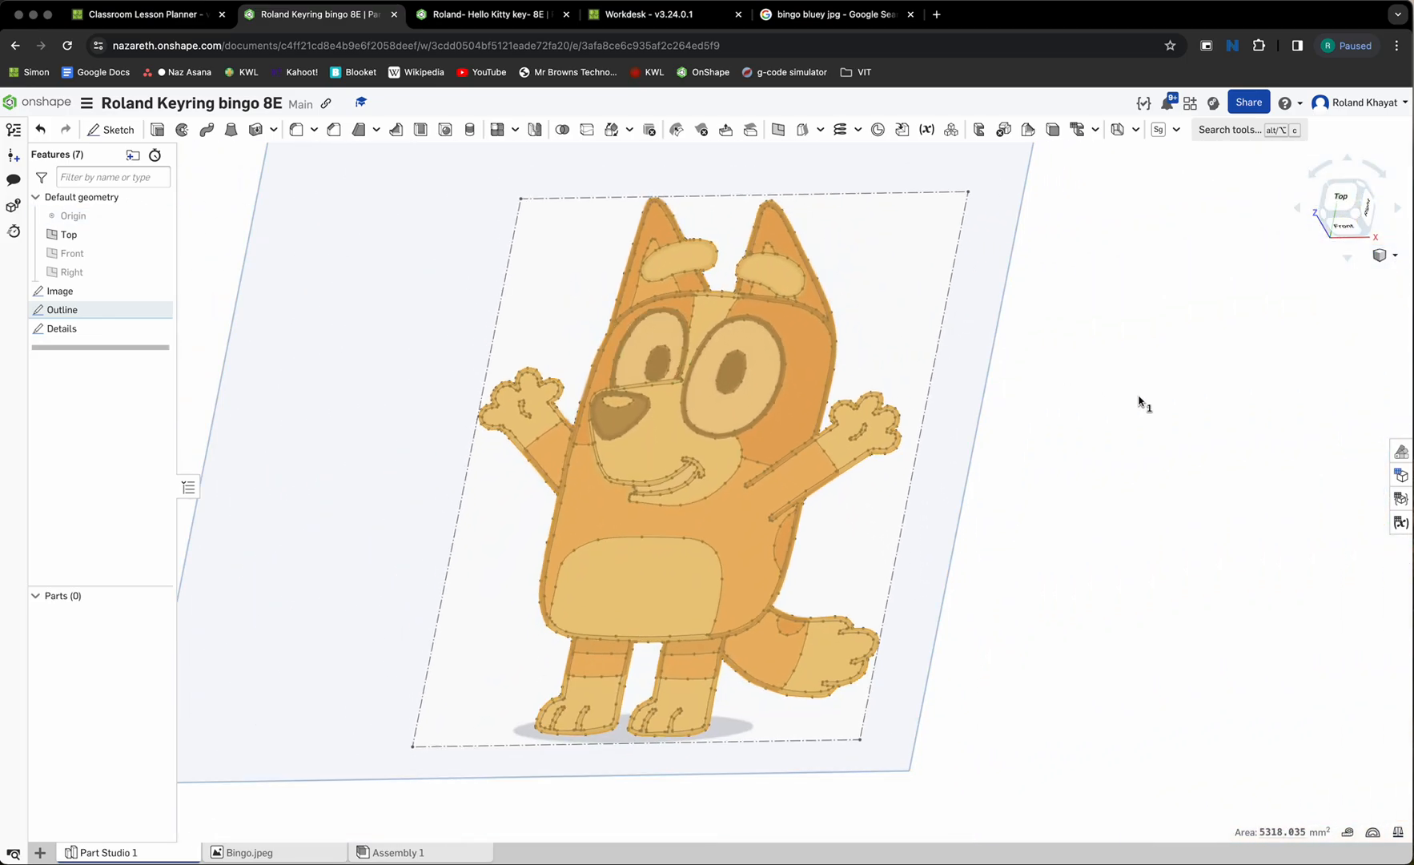
pyautogui.click(1064, 385)
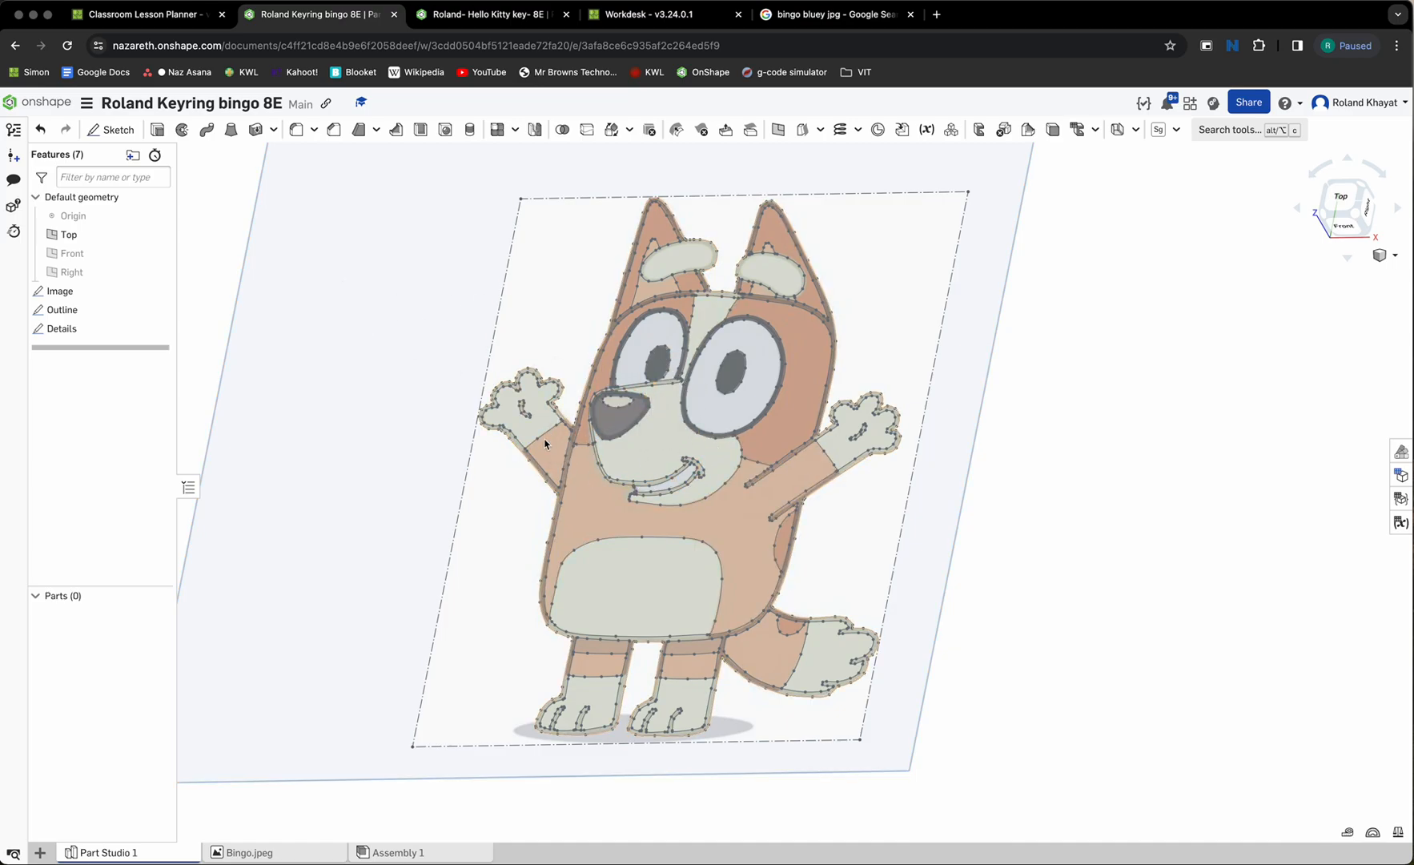
pyautogui.moveTo(713, 471); pyautogui.dragTo(742, 511, button='middle')
pyautogui.moveTo(741, 508); pyautogui.dragTo(730, 504, button='right')
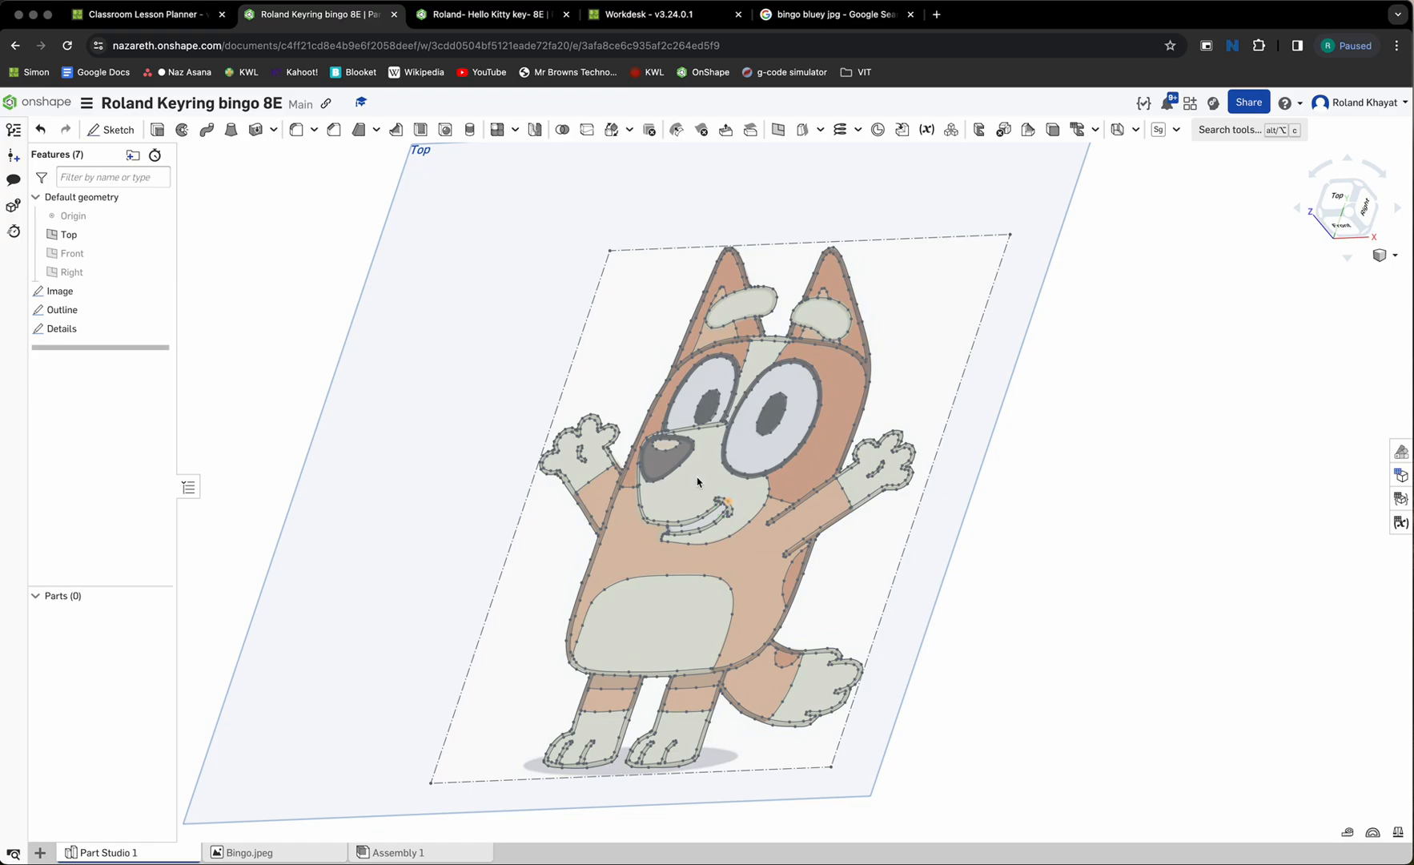
# - Extrude the Outline sketch as a new solid to a blind depth of 4 mm behind the sketch plane
pyautogui.click(72, 311)
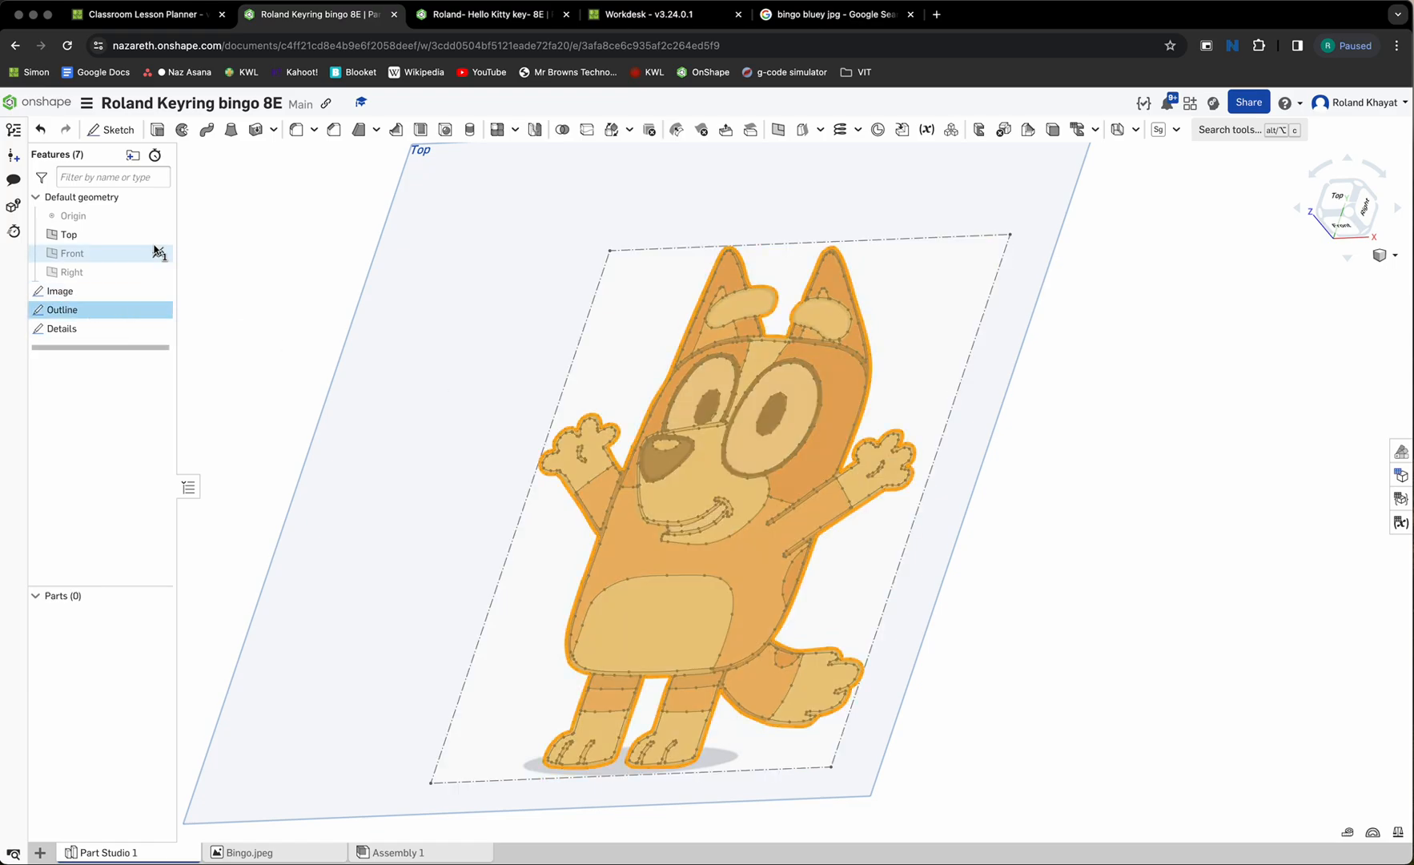
pyautogui.click(160, 133)
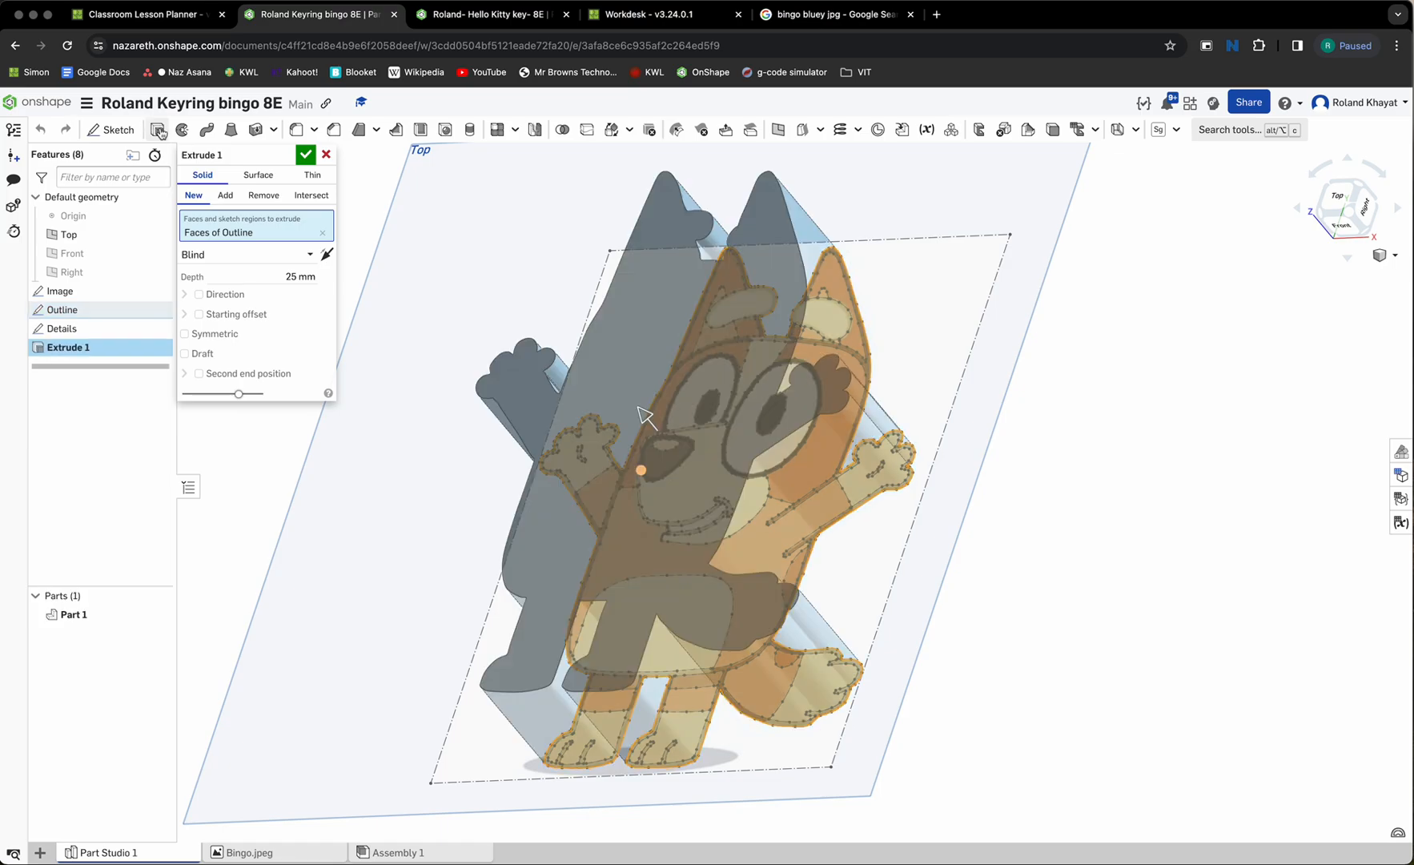
pyautogui.click(328, 257)
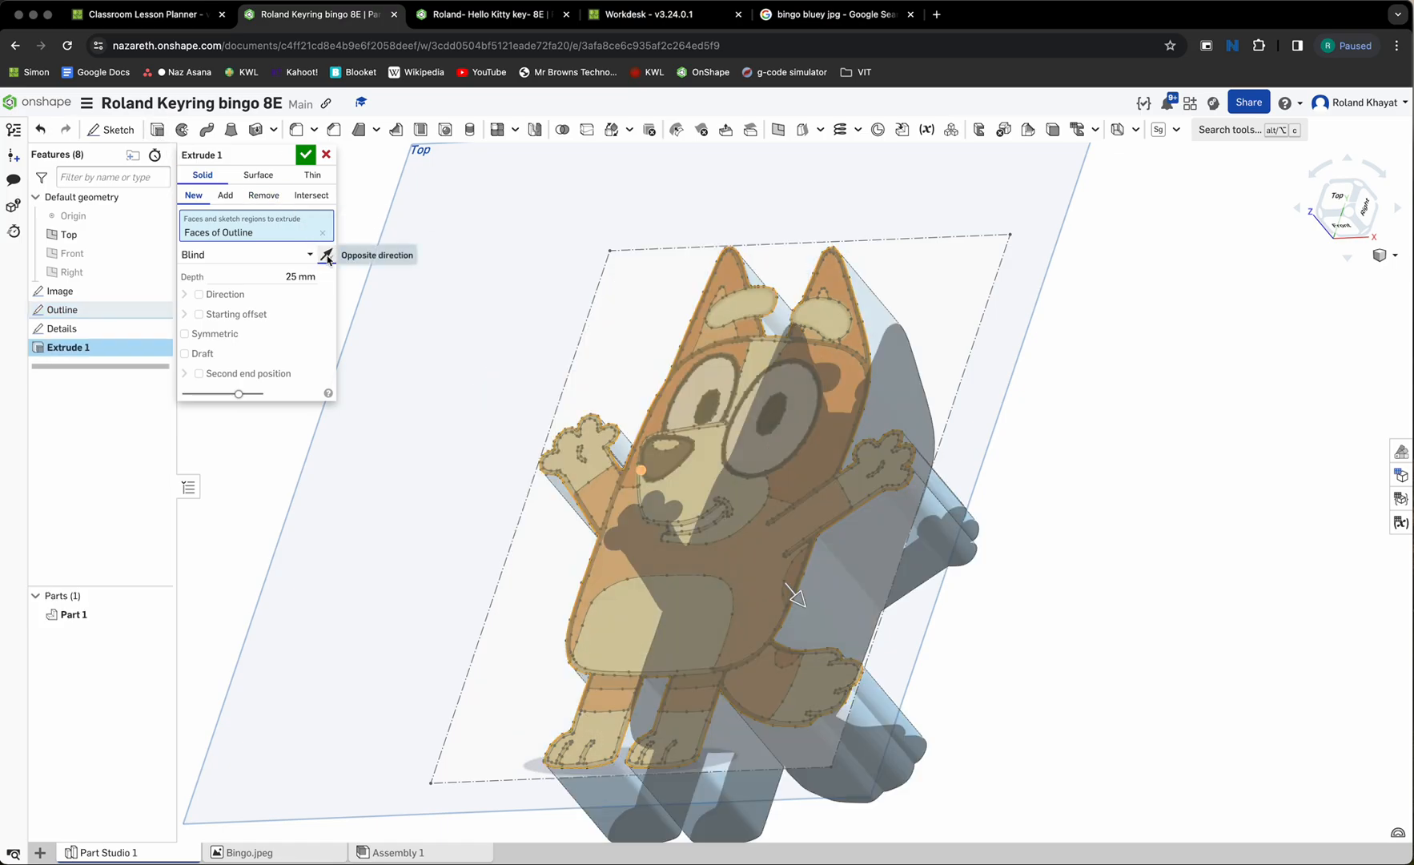
pyautogui.click(291, 276)
pyautogui.write('4')
pyautogui.press('Return')
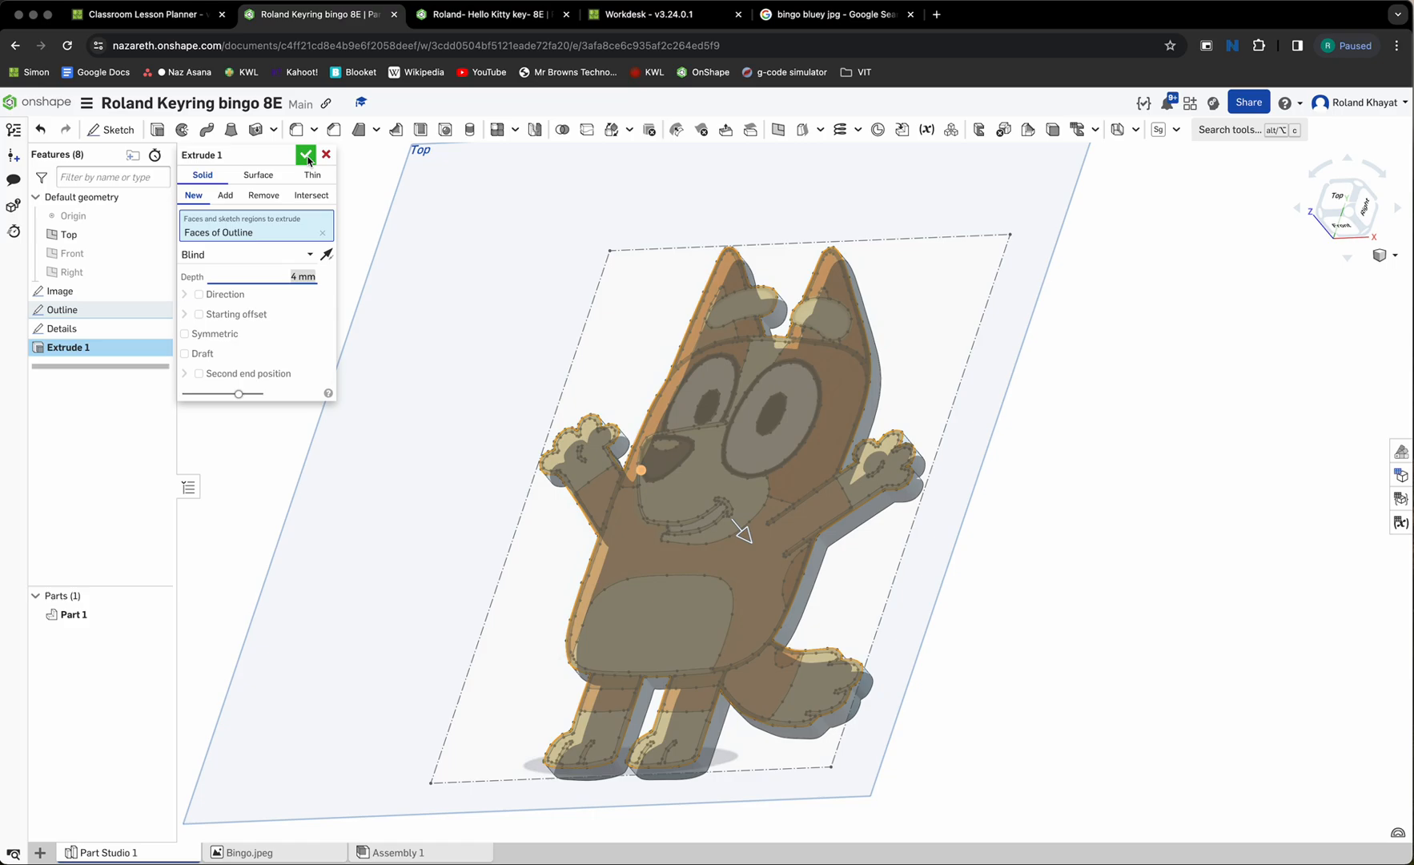
# - Try reversing the outline extrusion to the front of the sketch plane, then restore the direction behind it
pyautogui.moveTo(680, 551); pyautogui.dragTo(621, 461, button='right')
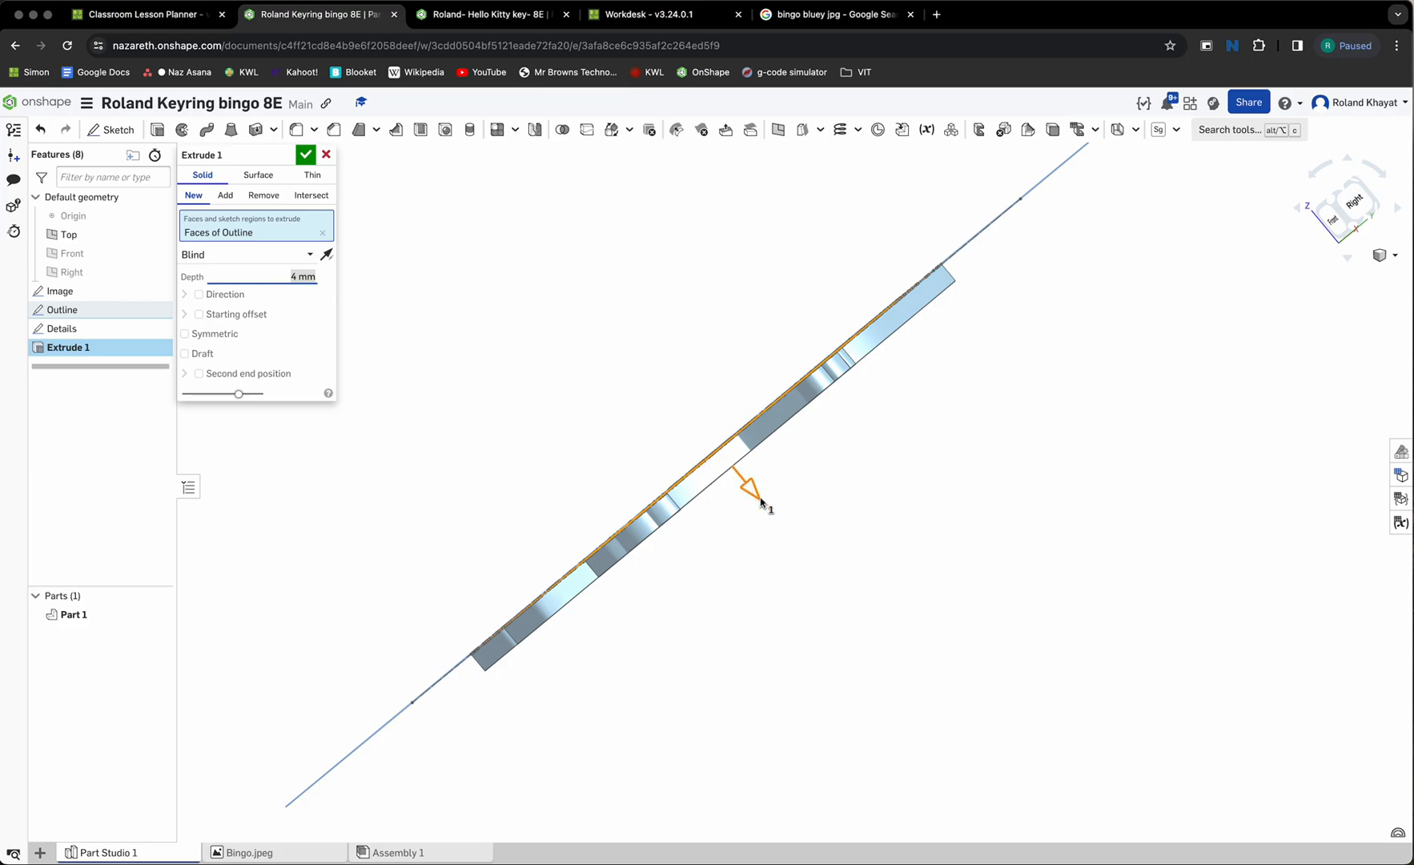
pyautogui.click(326, 254)
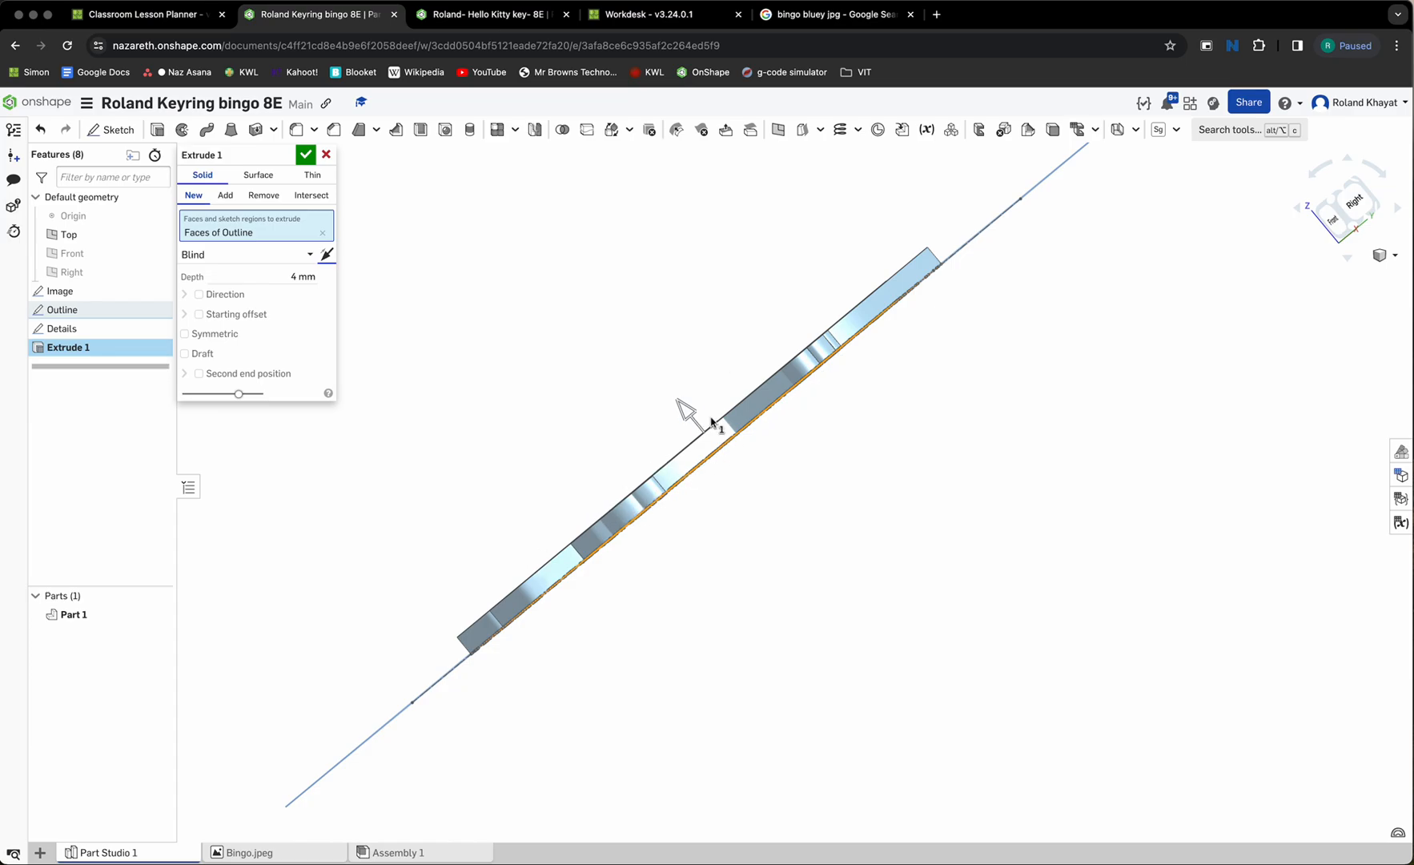
pyautogui.moveTo(637, 414); pyautogui.dragTo(669, 427, button='right')
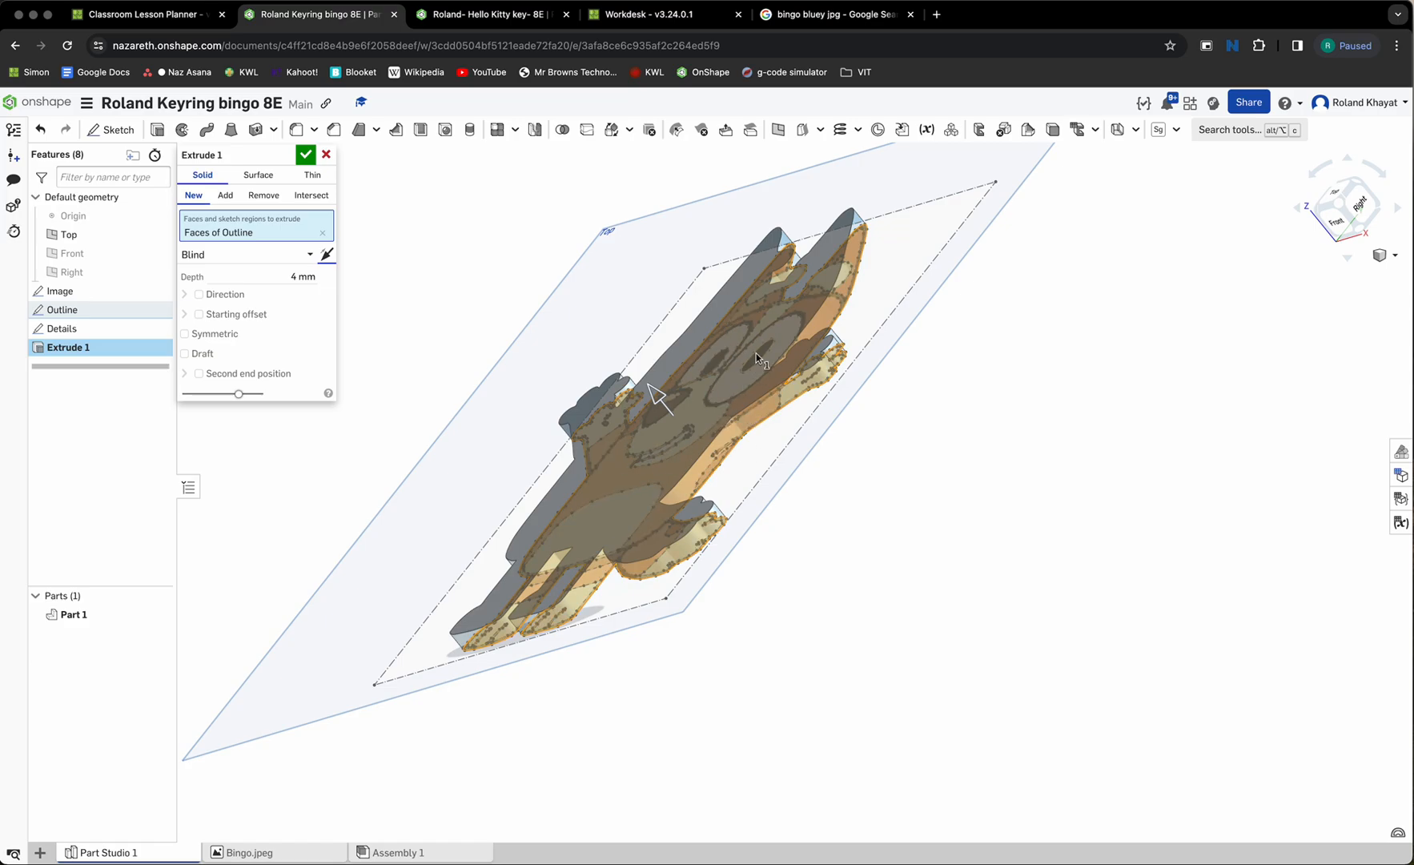
pyautogui.click(329, 260)
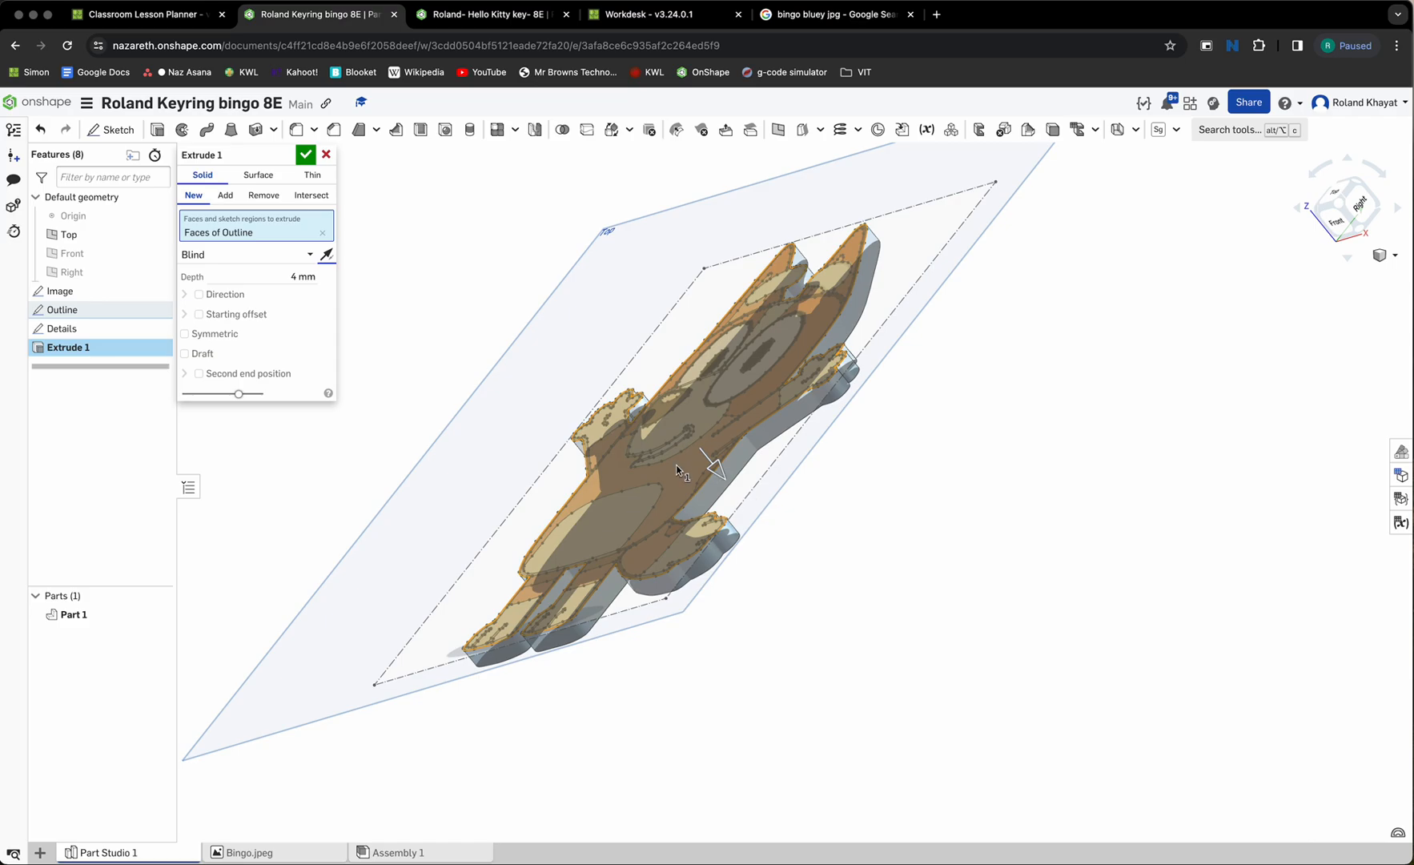
# - Accept the outline extrusion as a new part
pyautogui.moveTo(677, 472); pyautogui.dragTo(659, 504, button='middle')
pyautogui.moveTo(660, 503); pyautogui.dragTo(695, 559, button='right')
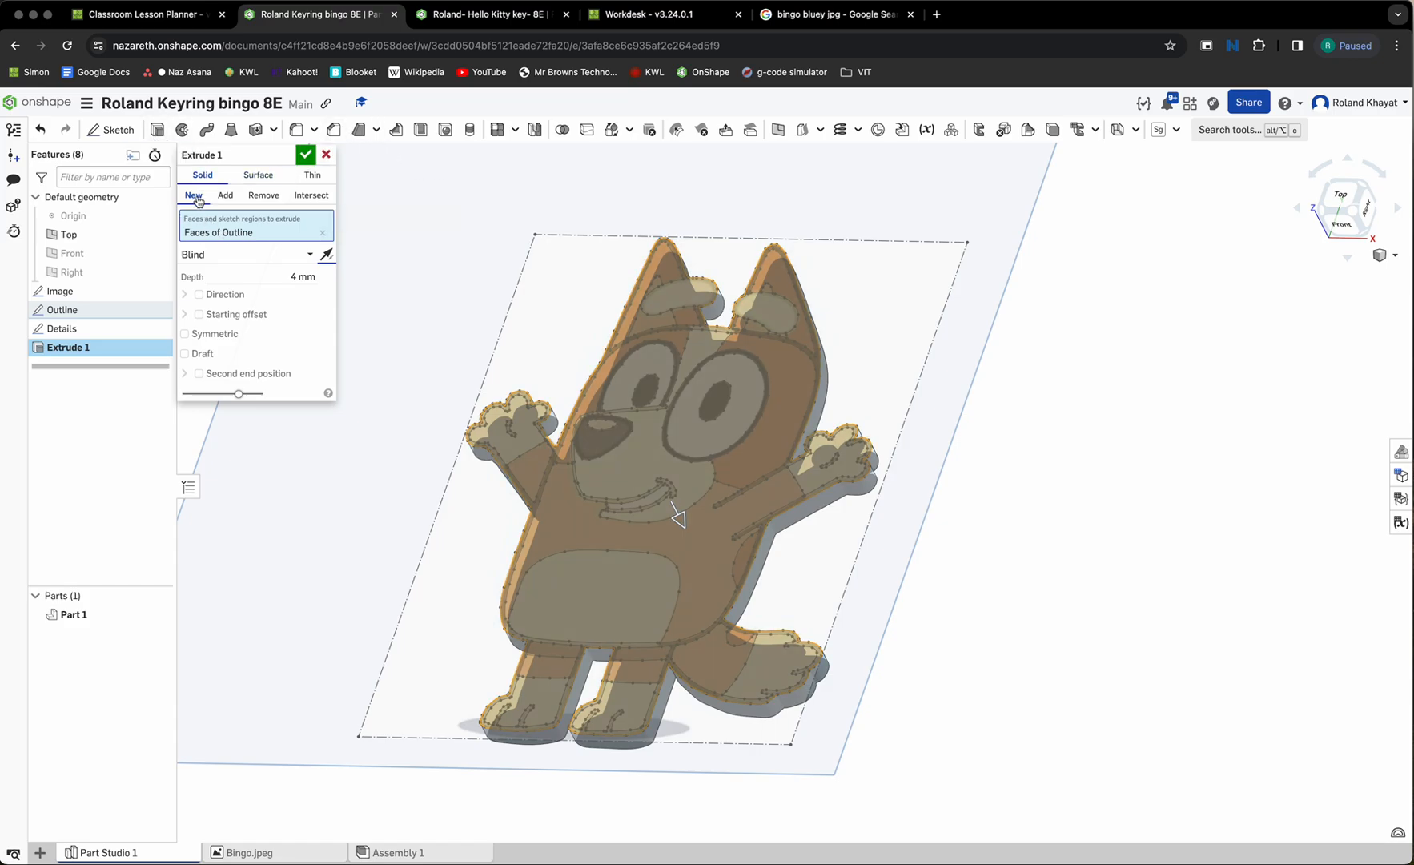
pyautogui.click(305, 155)
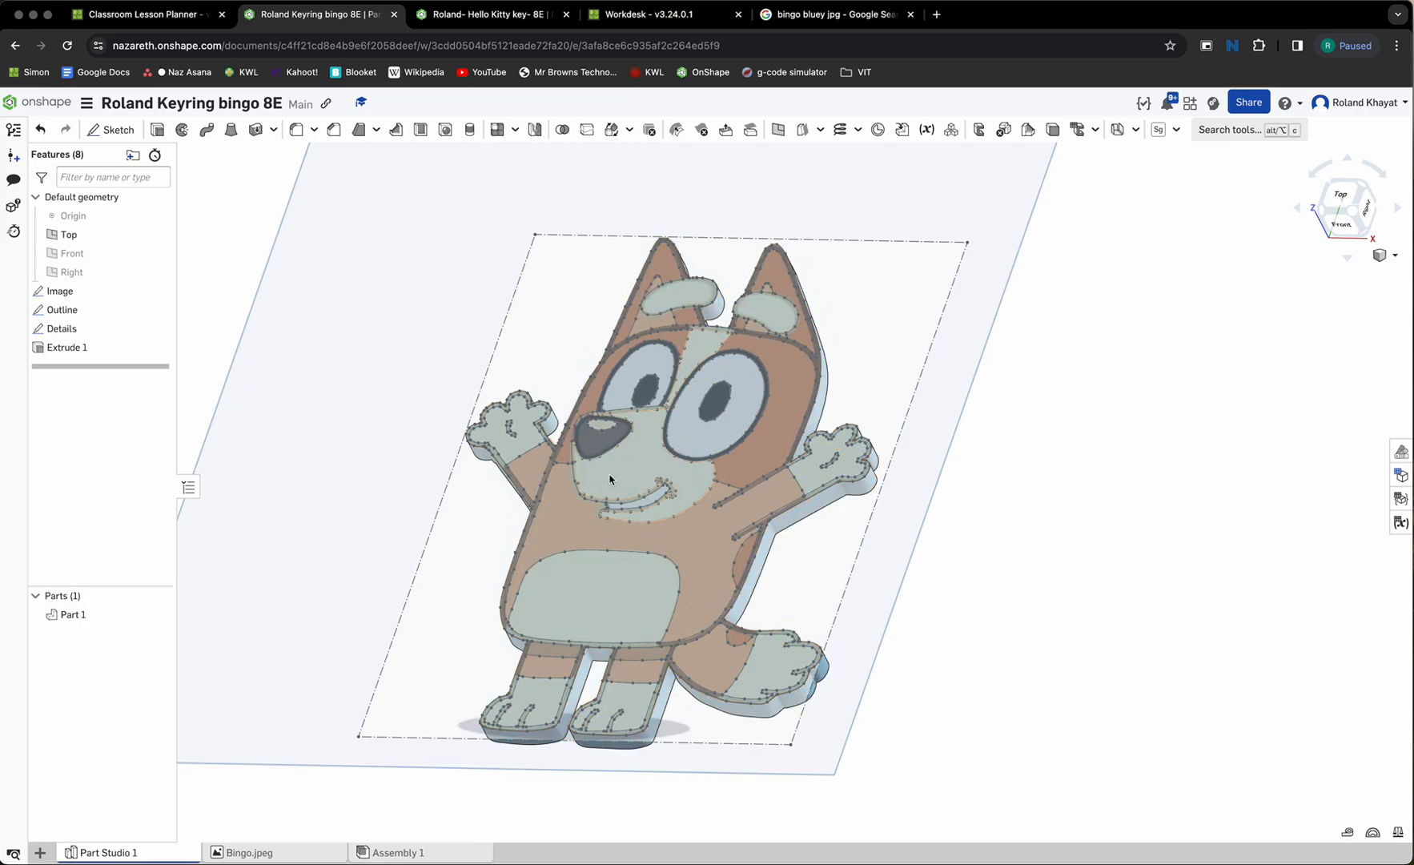
# - Start a second extrusion that adds material, with Part 1 as its merge scope
pyautogui.click(156, 129)
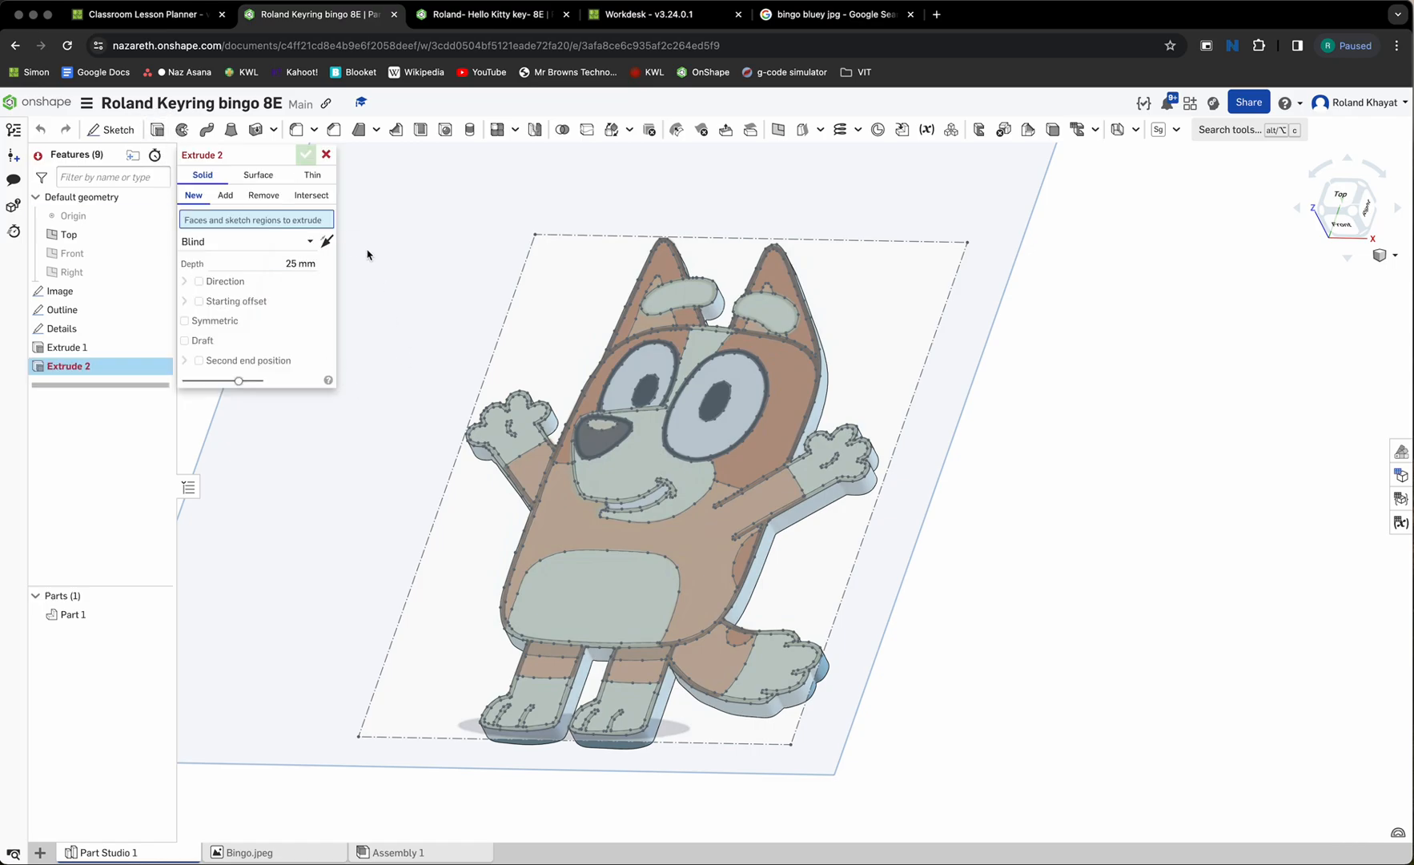
pyautogui.click(226, 199)
pyautogui.click(221, 405)
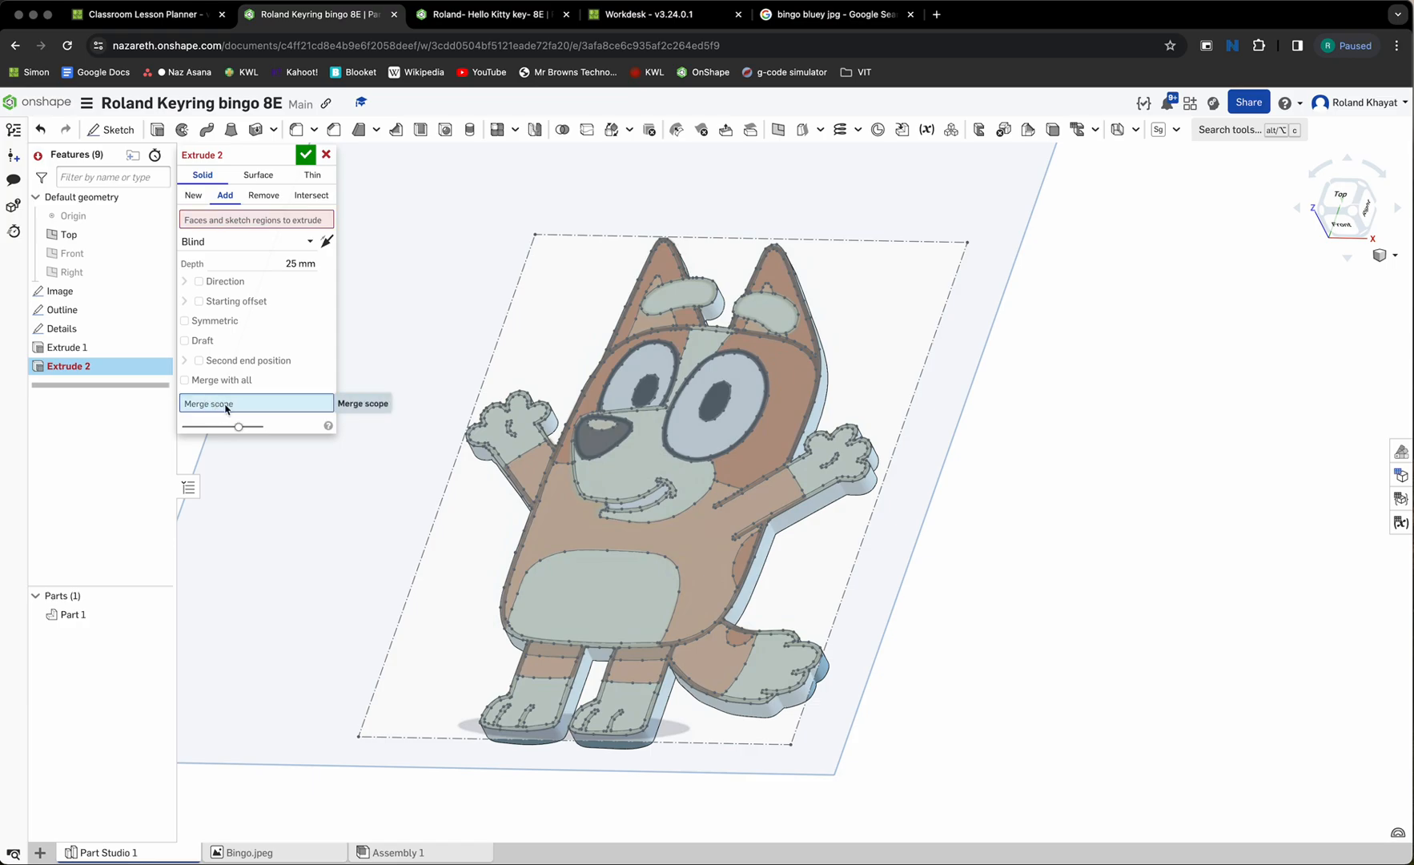
pyautogui.click(71, 614)
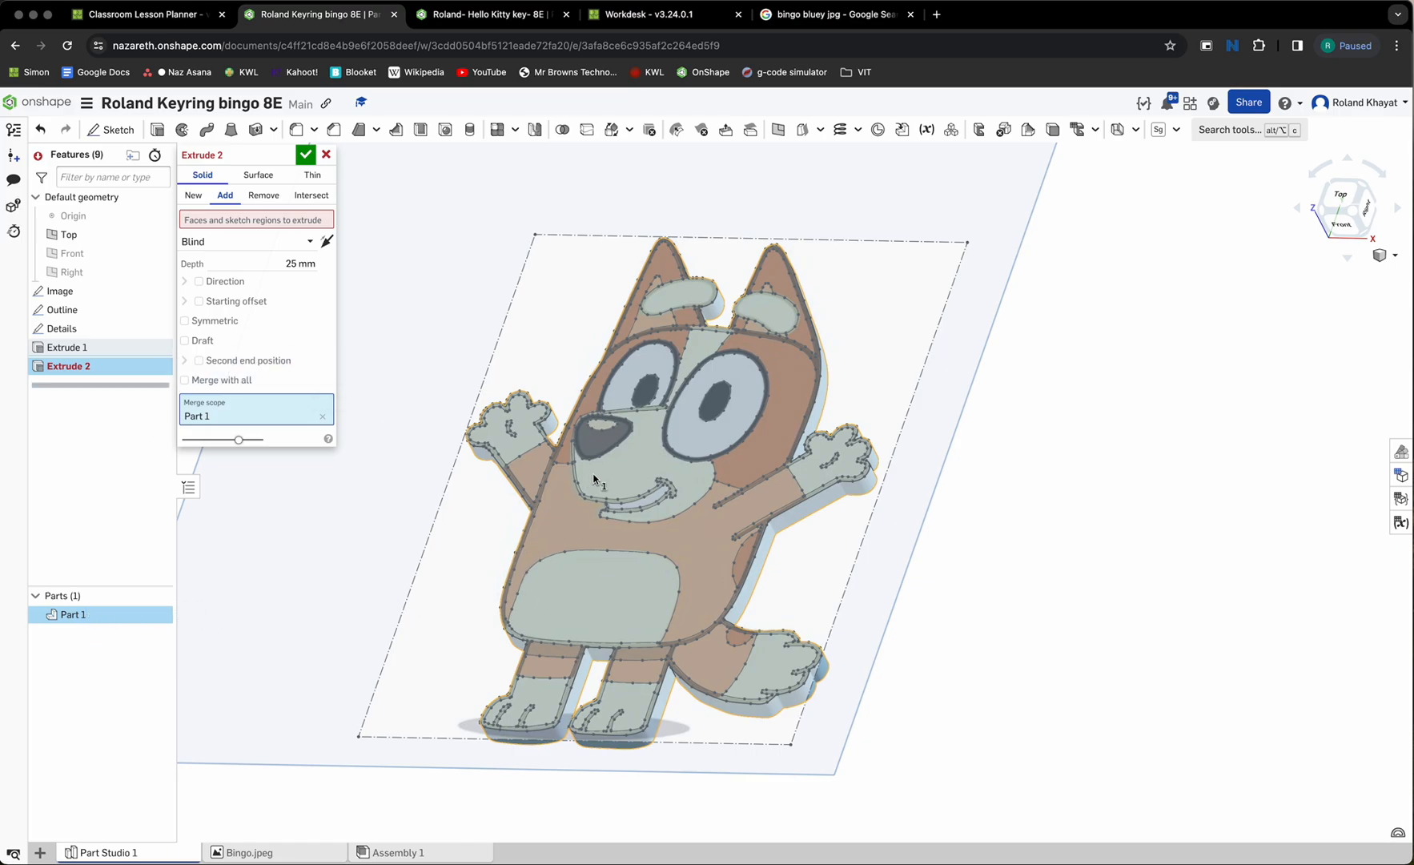
# - Choose the tan Details regions to extrude: the main body, both lower leg bands, the tail base and the separate upper-arm section
pyautogui.click(292, 223)
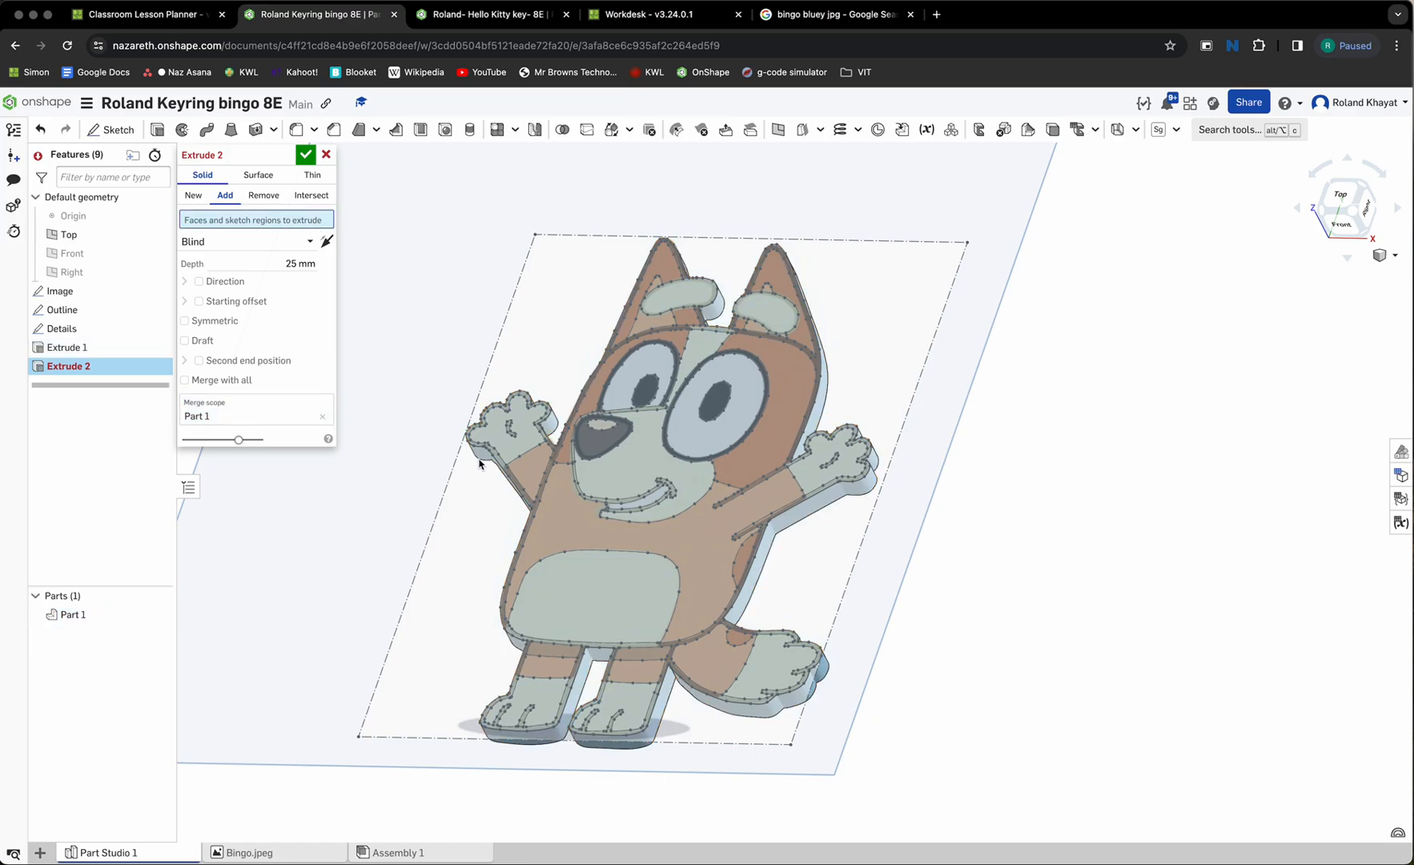
pyautogui.click(571, 520)
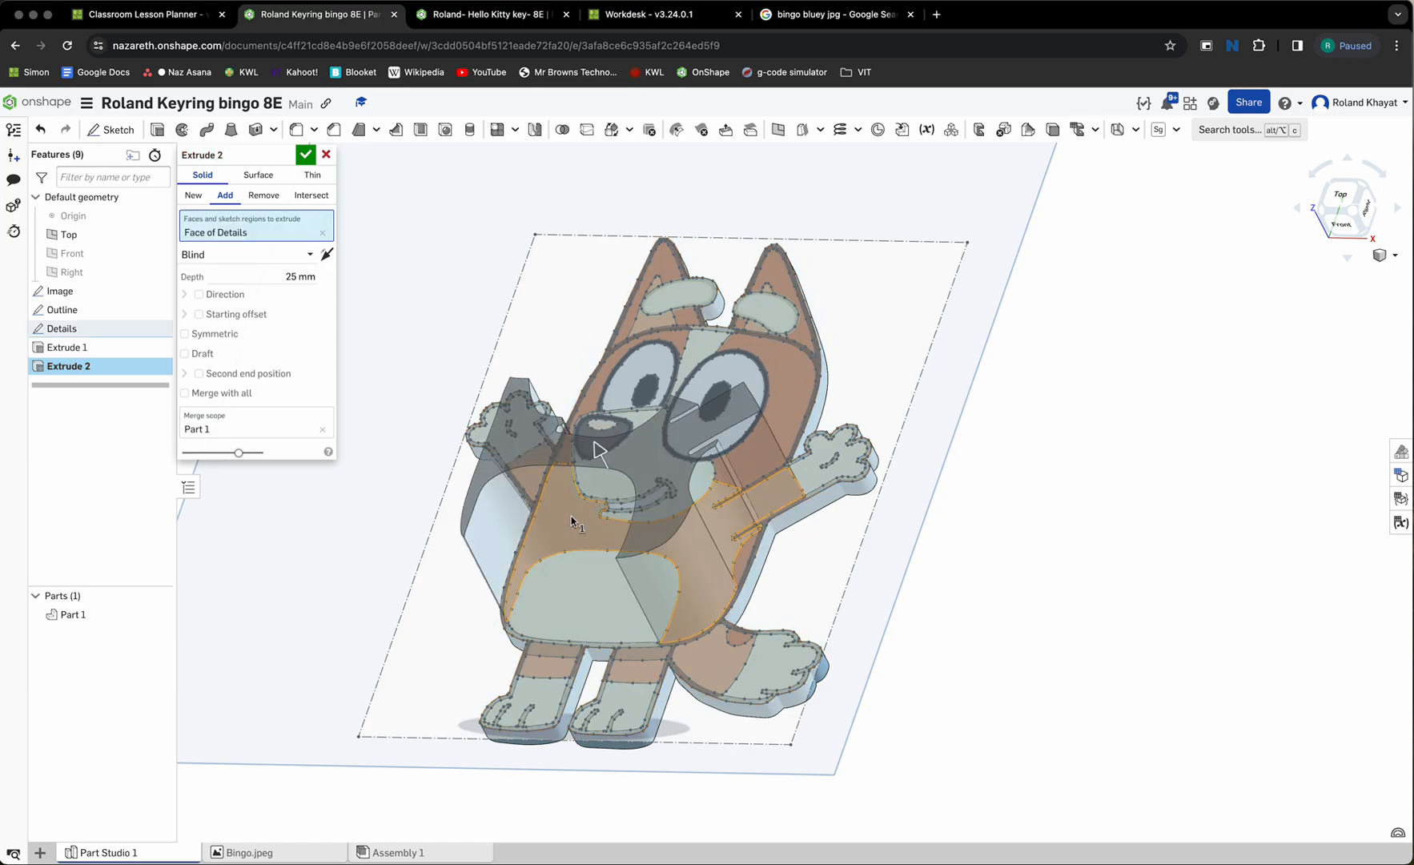
pyautogui.moveTo(562, 578); pyautogui.dragTo(585, 634, button='right')
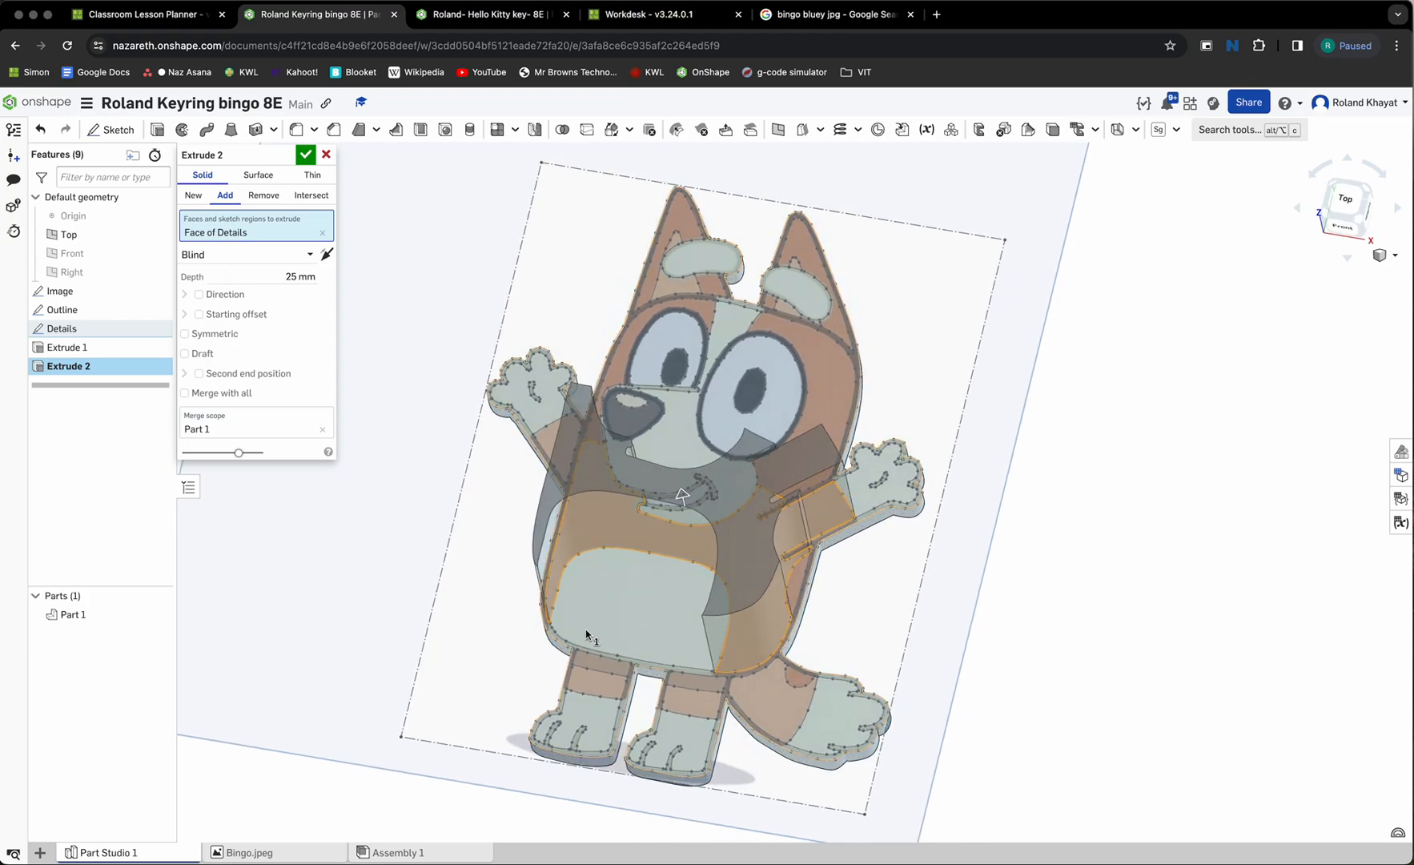
pyautogui.scroll(6, 621, 682)
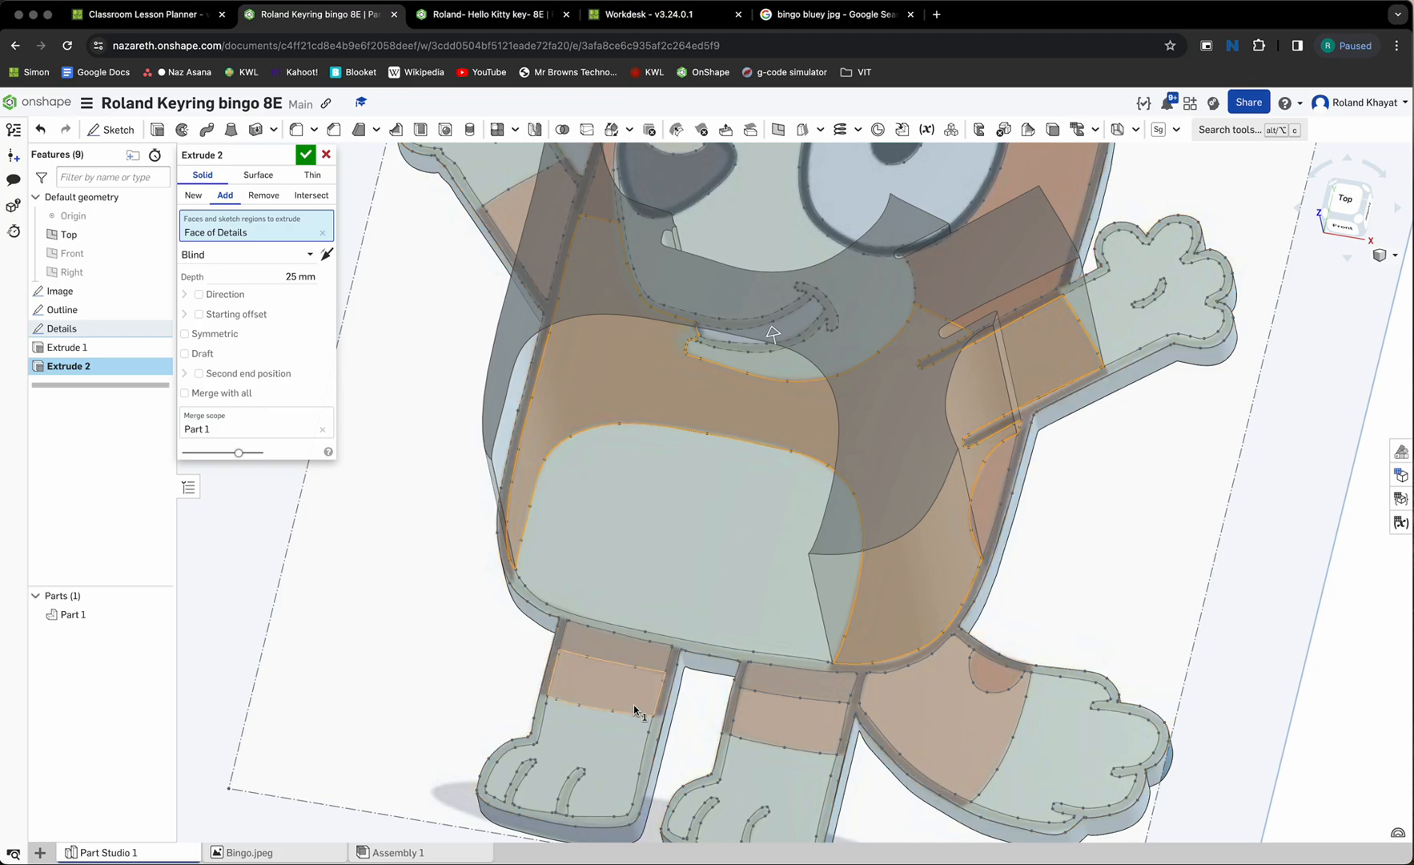
pyautogui.click(635, 705)
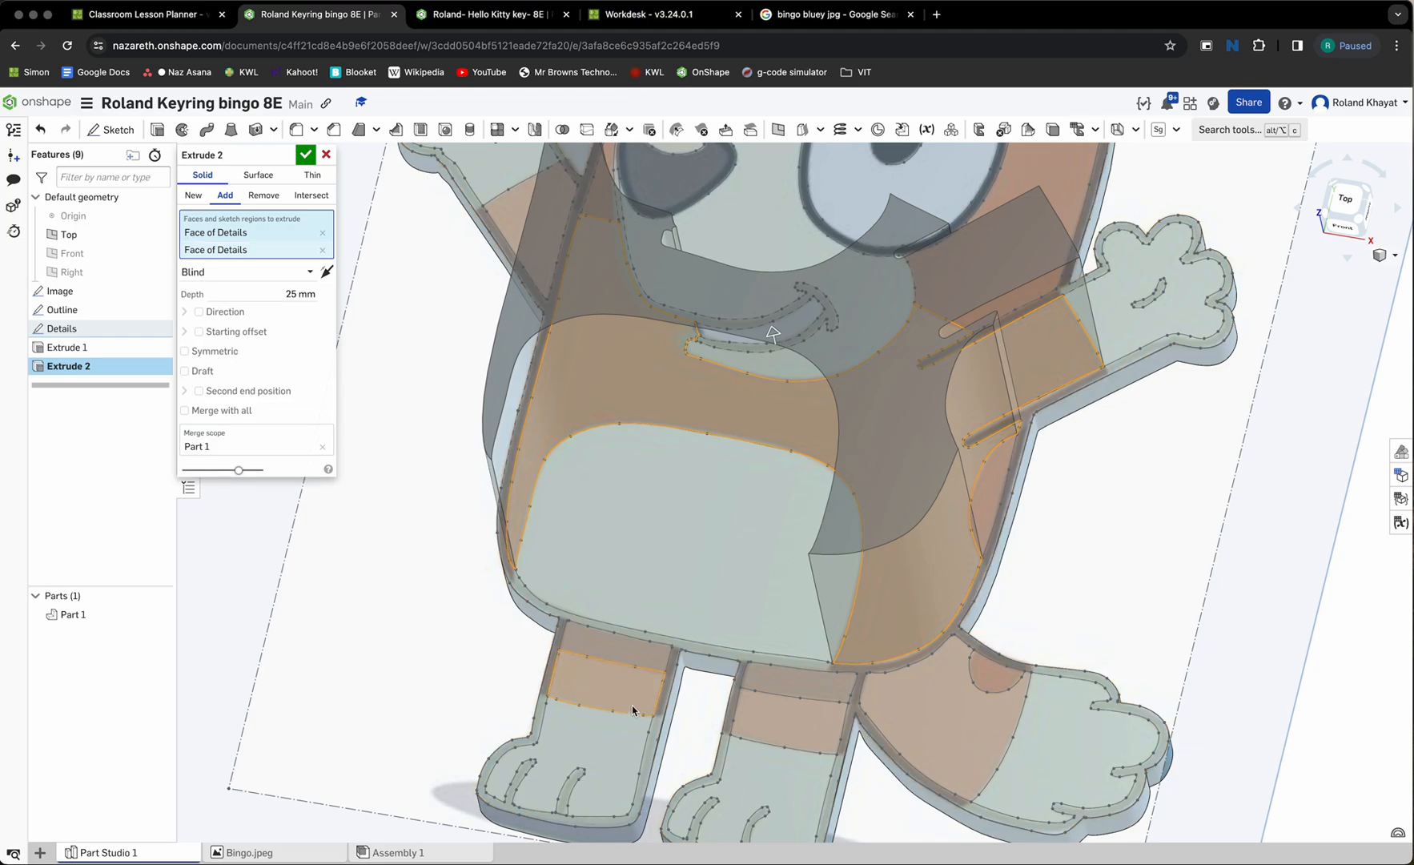
pyautogui.click(765, 733)
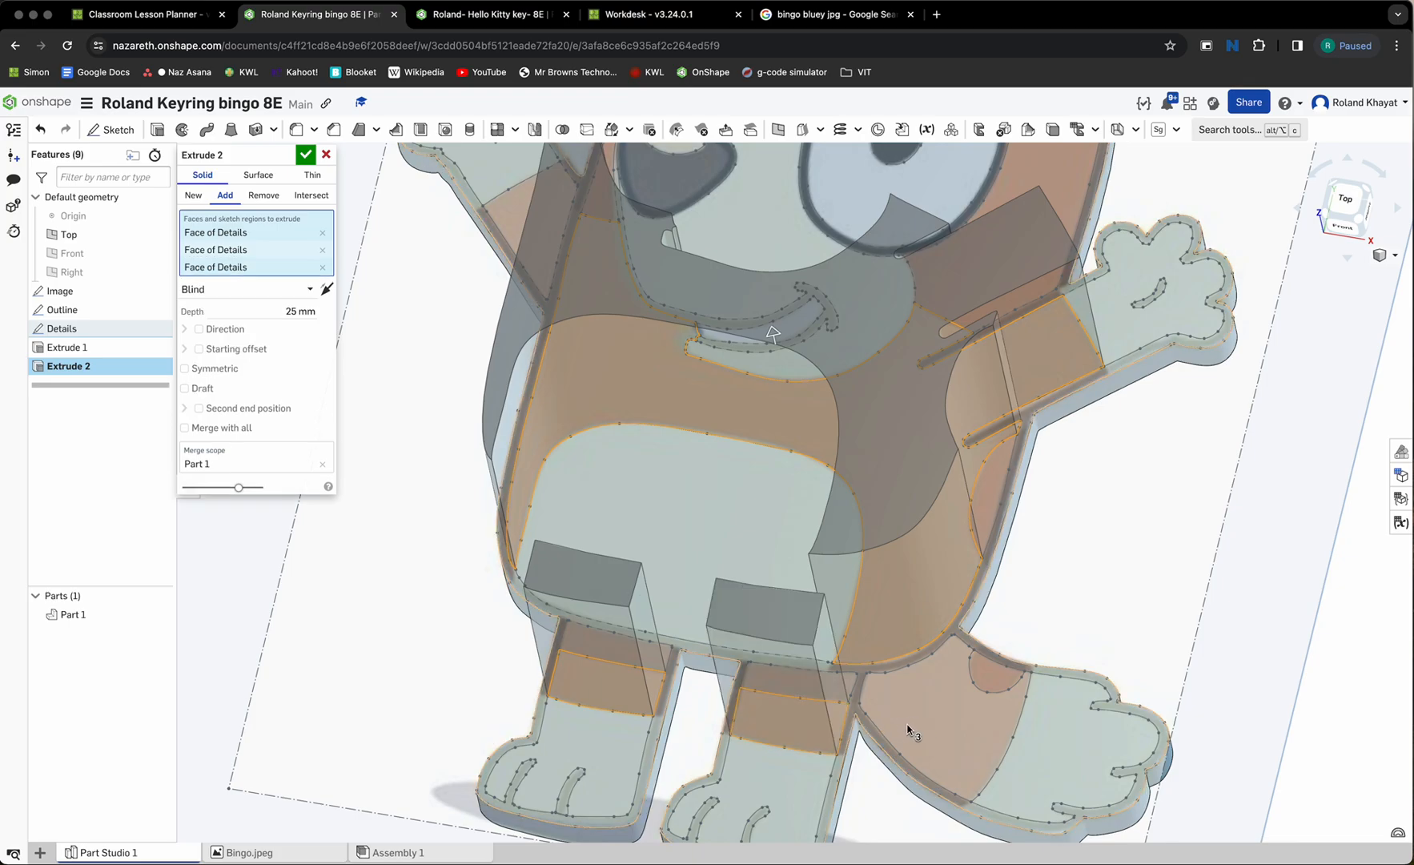
pyautogui.click(1013, 715)
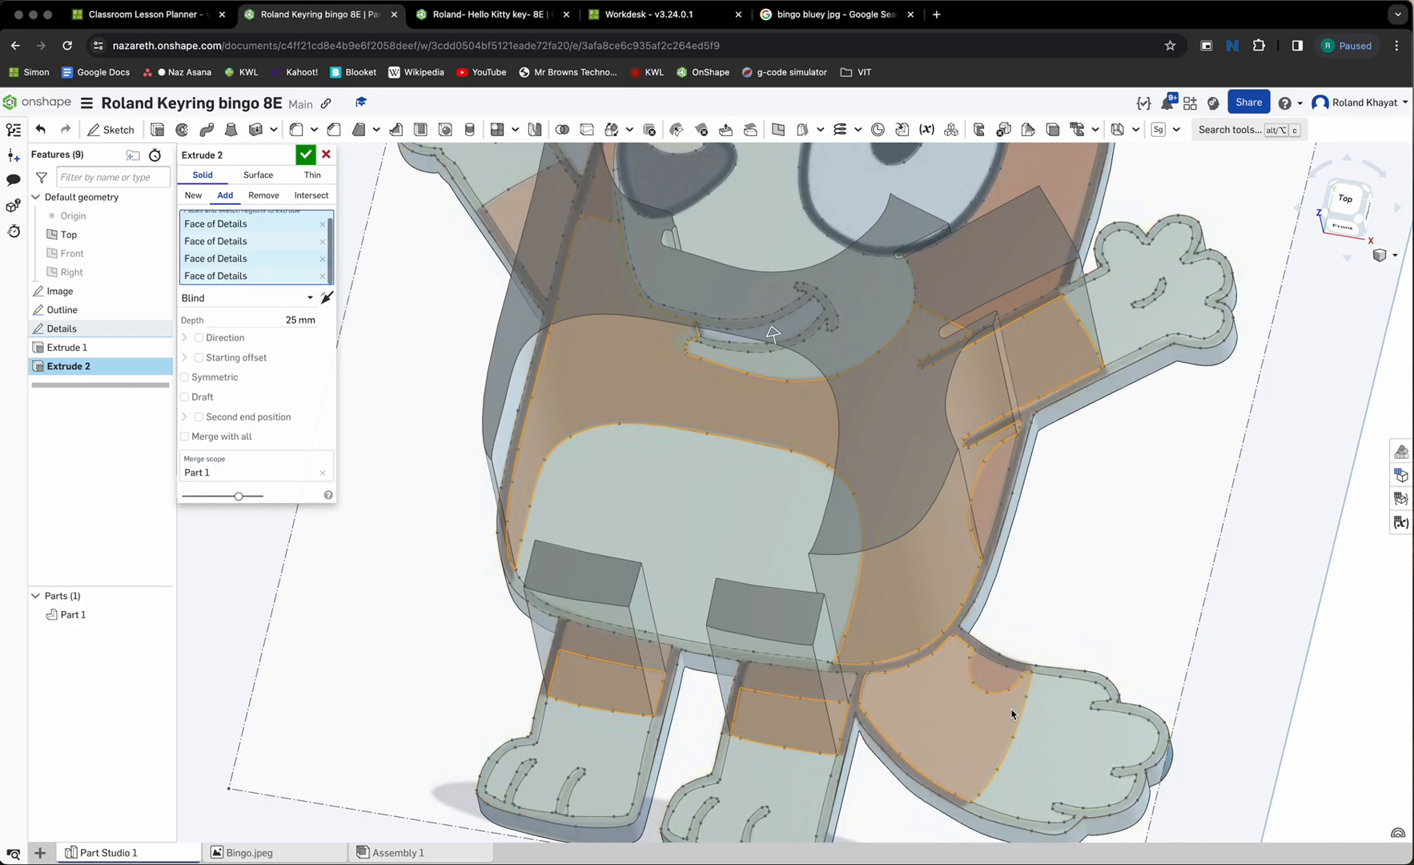
pyautogui.moveTo(544, 579); pyautogui.dragTo(774, 740, button='middle')
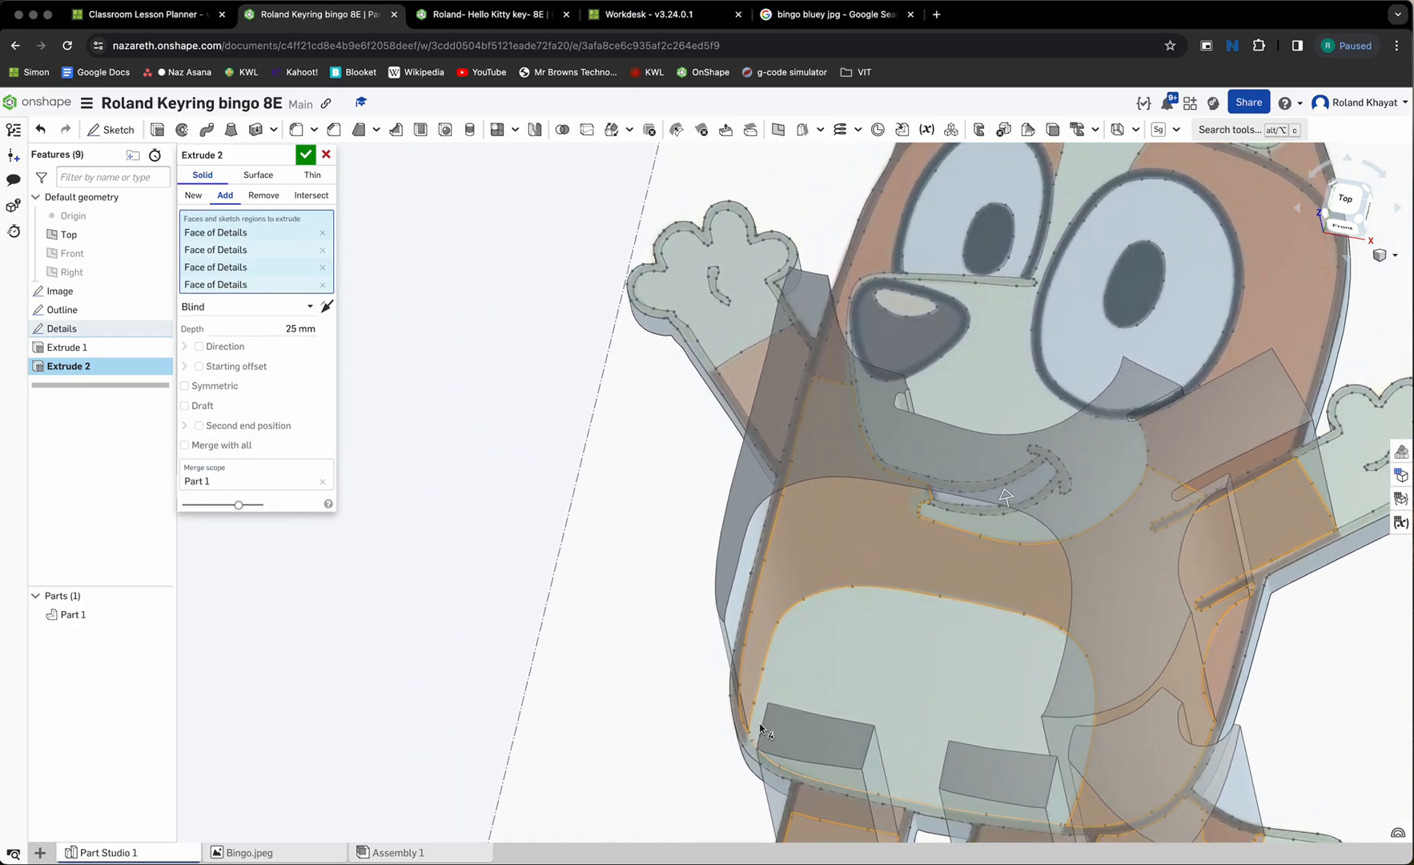
pyautogui.moveTo(785, 450); pyautogui.dragTo(695, 467, button='middle')
pyautogui.moveTo(695, 467); pyautogui.dragTo(681, 495, button='right')
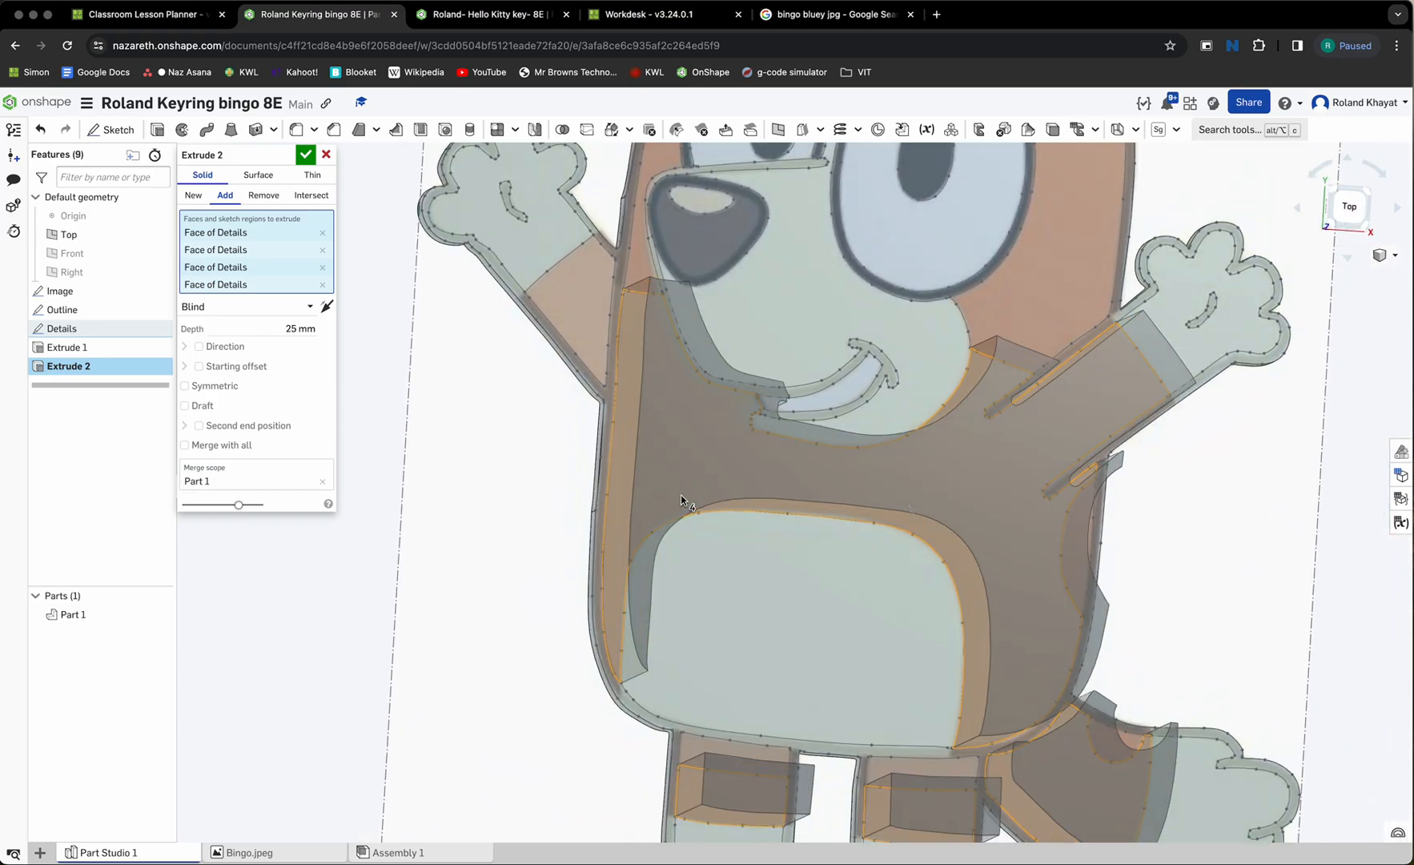
pyautogui.click(567, 320)
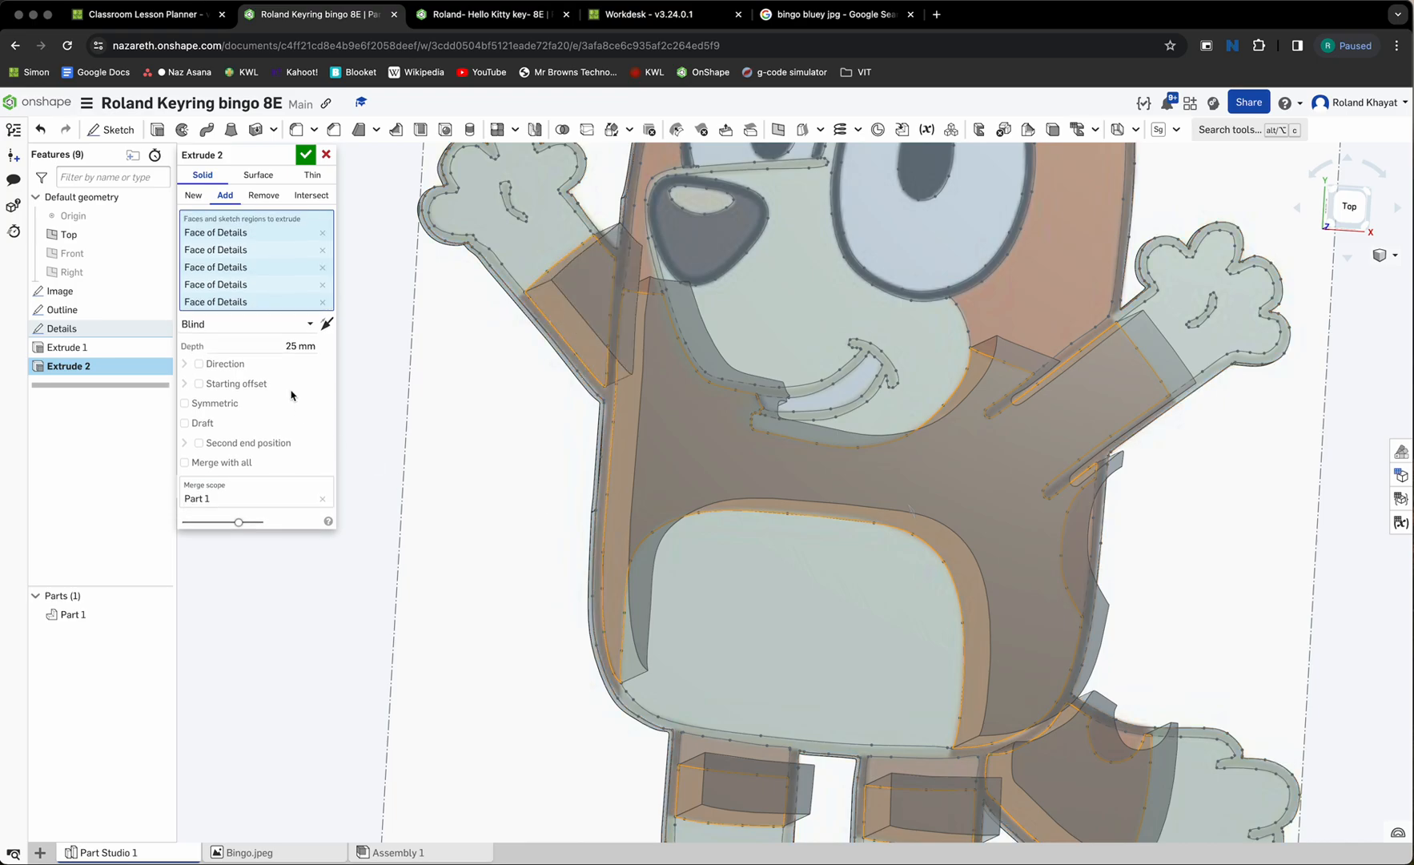
# - Set the depth of the tan regions' extrusion to 0.5 mm
pyautogui.click(287, 344)
pyautogui.moveTo(523, 543); pyautogui.dragTo(623, 495, button='right')
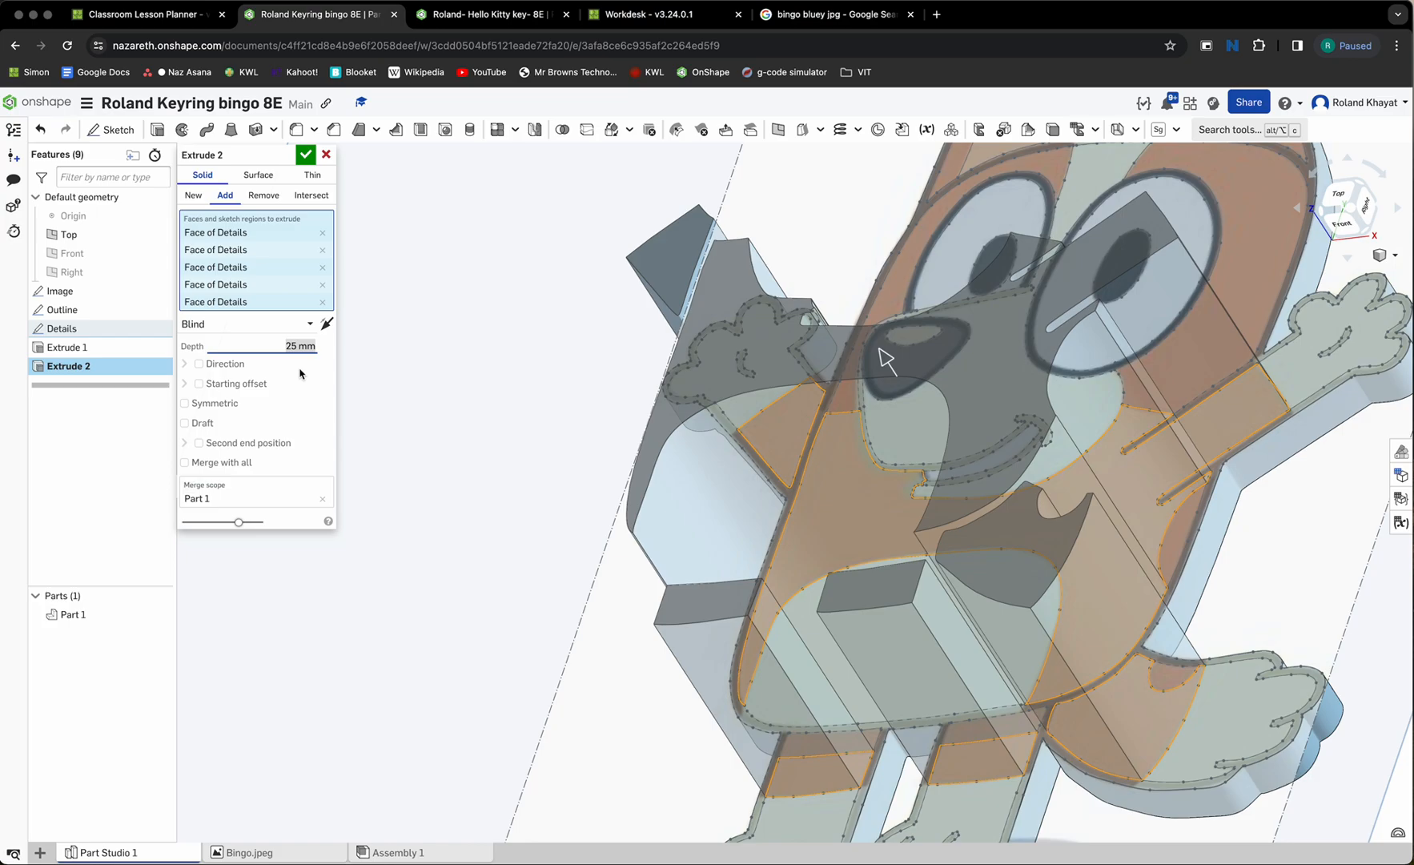
pyautogui.press('BackSpace')
pyautogui.write('.5')
pyautogui.press('Return')
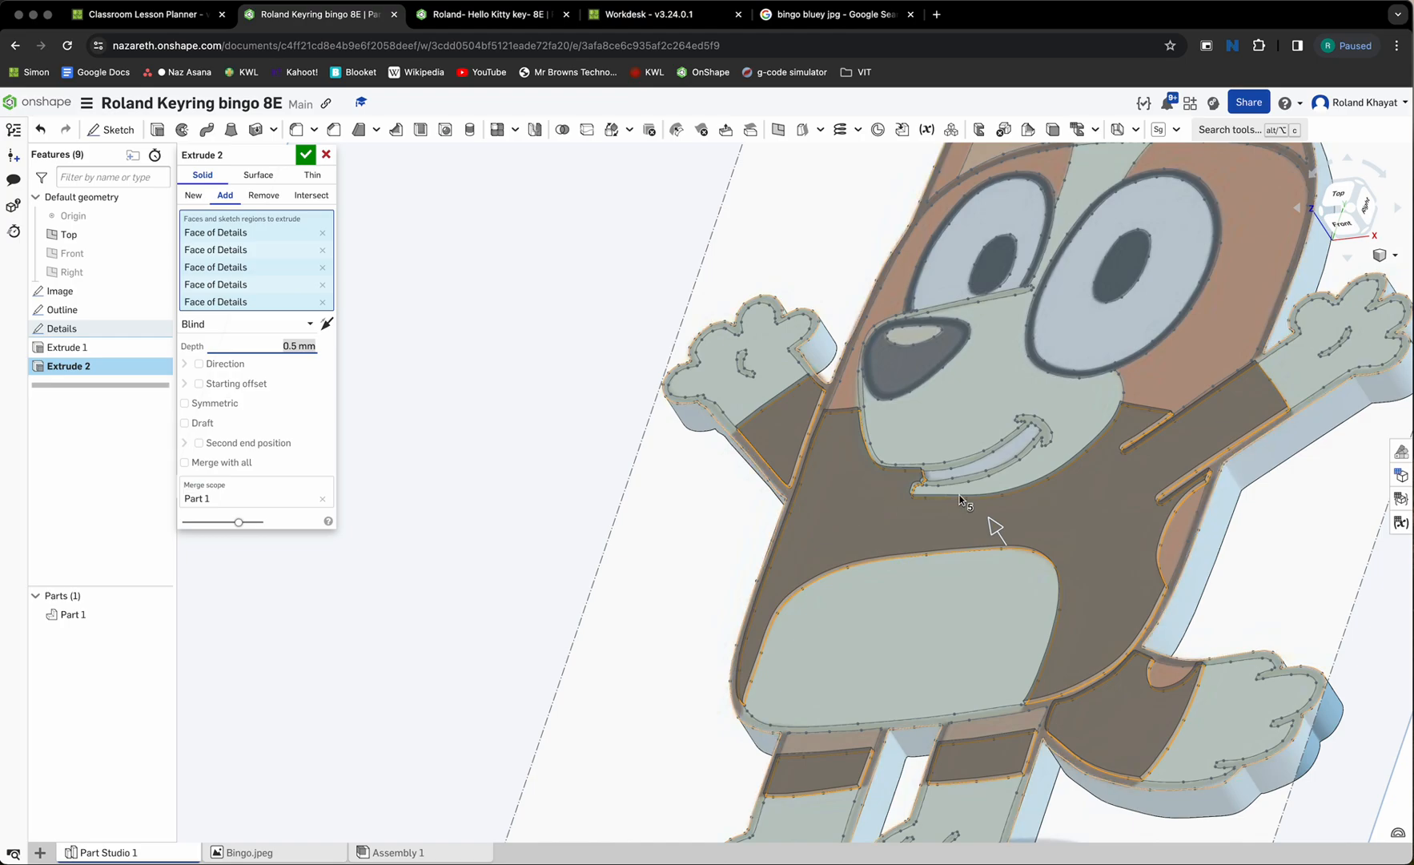
pyautogui.moveTo(993, 525); pyautogui.dragTo(887, 490, button='middle')
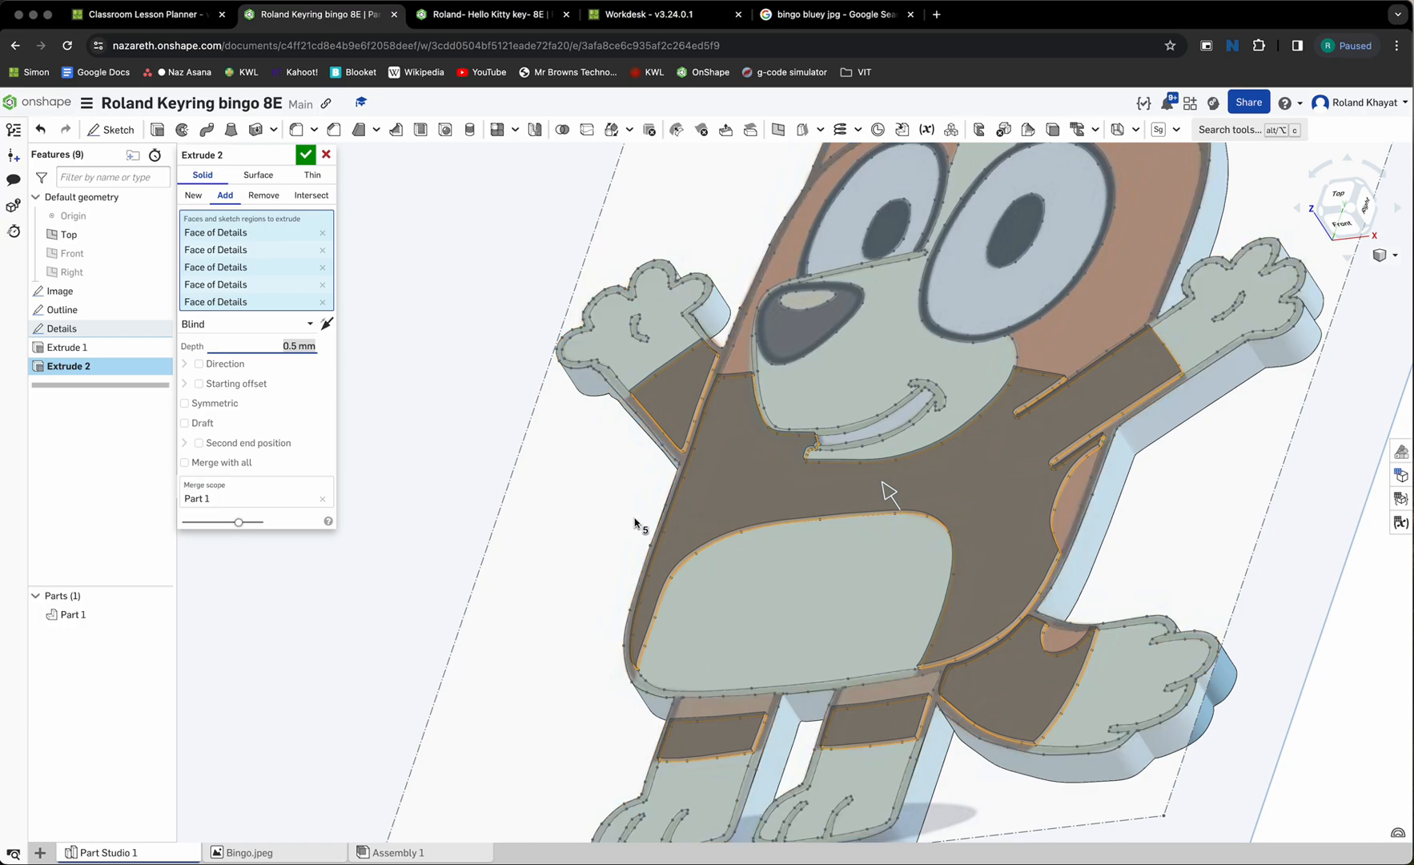
# - Add the inner regions of both ears, including the separate small tip above the eyebrow, to the 0.5 mm extrusion and accept it
pyautogui.moveTo(634, 518); pyautogui.dragTo(556, 528, button='middle')
pyautogui.moveTo(556, 528); pyautogui.dragTo(565, 551, button='right')
pyautogui.scroll(-5, 569, 551)
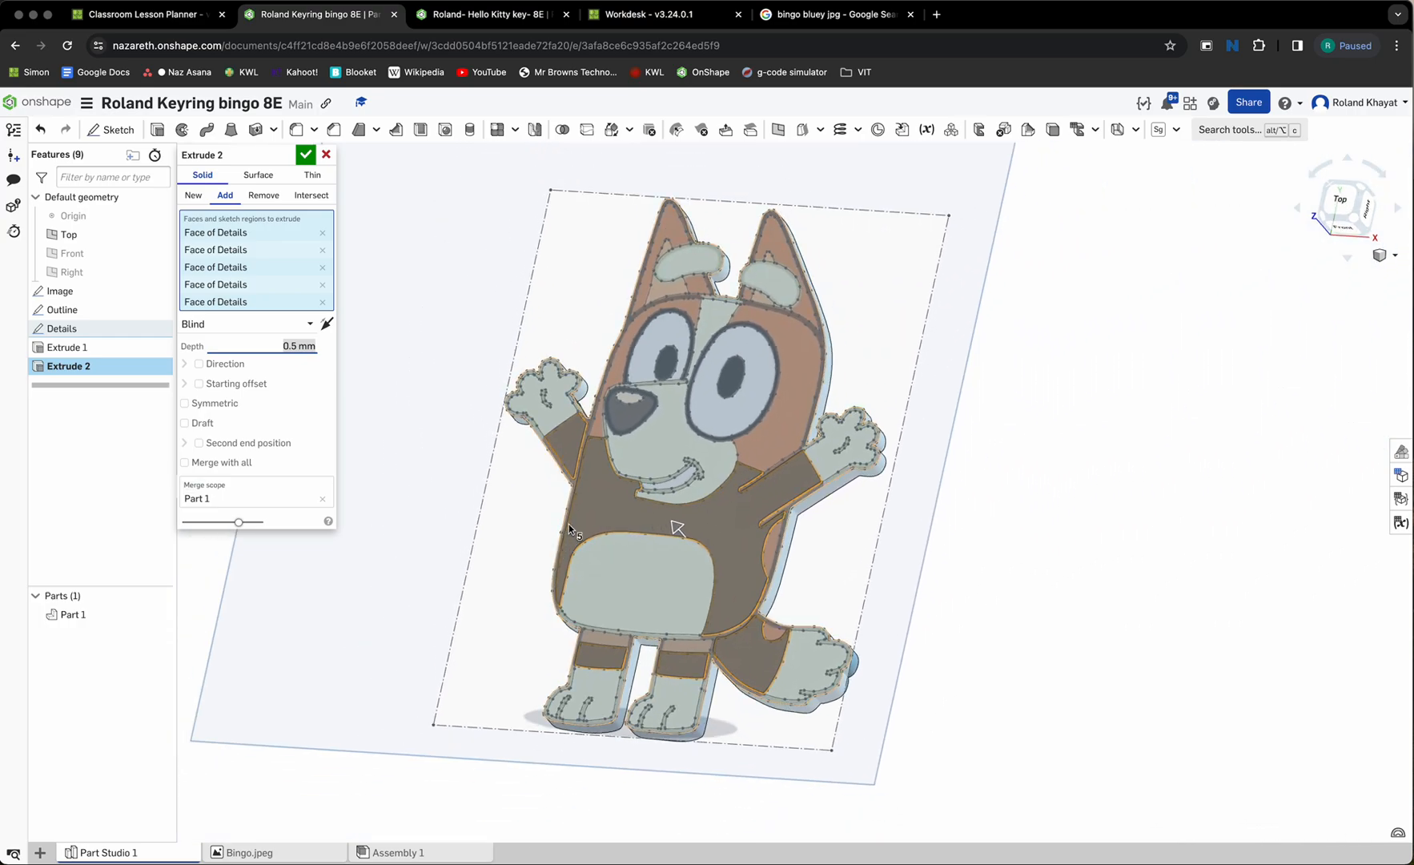
pyautogui.scroll(10, 662, 384)
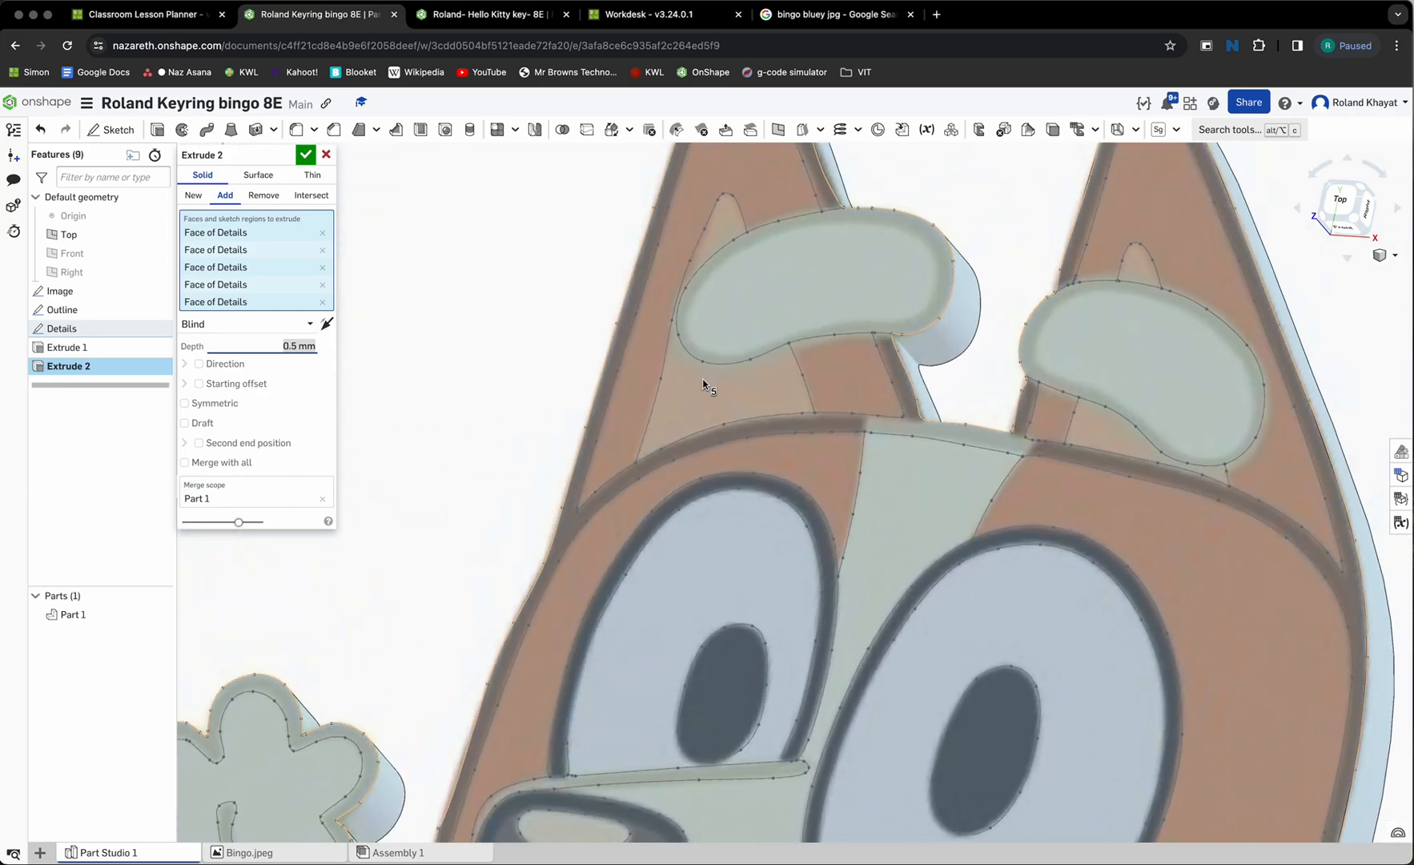
pyautogui.click(669, 422)
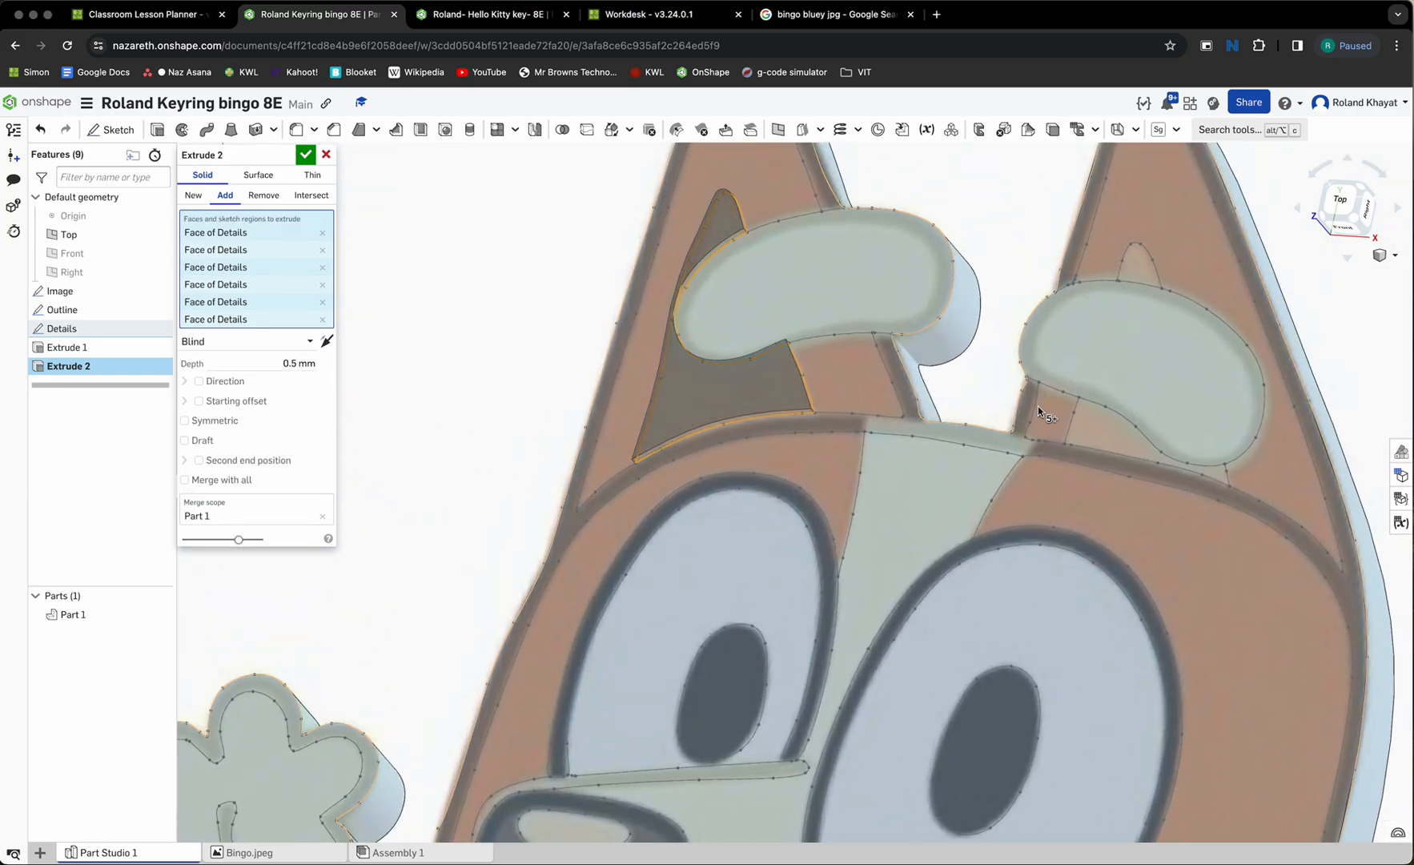
pyautogui.click(1098, 428)
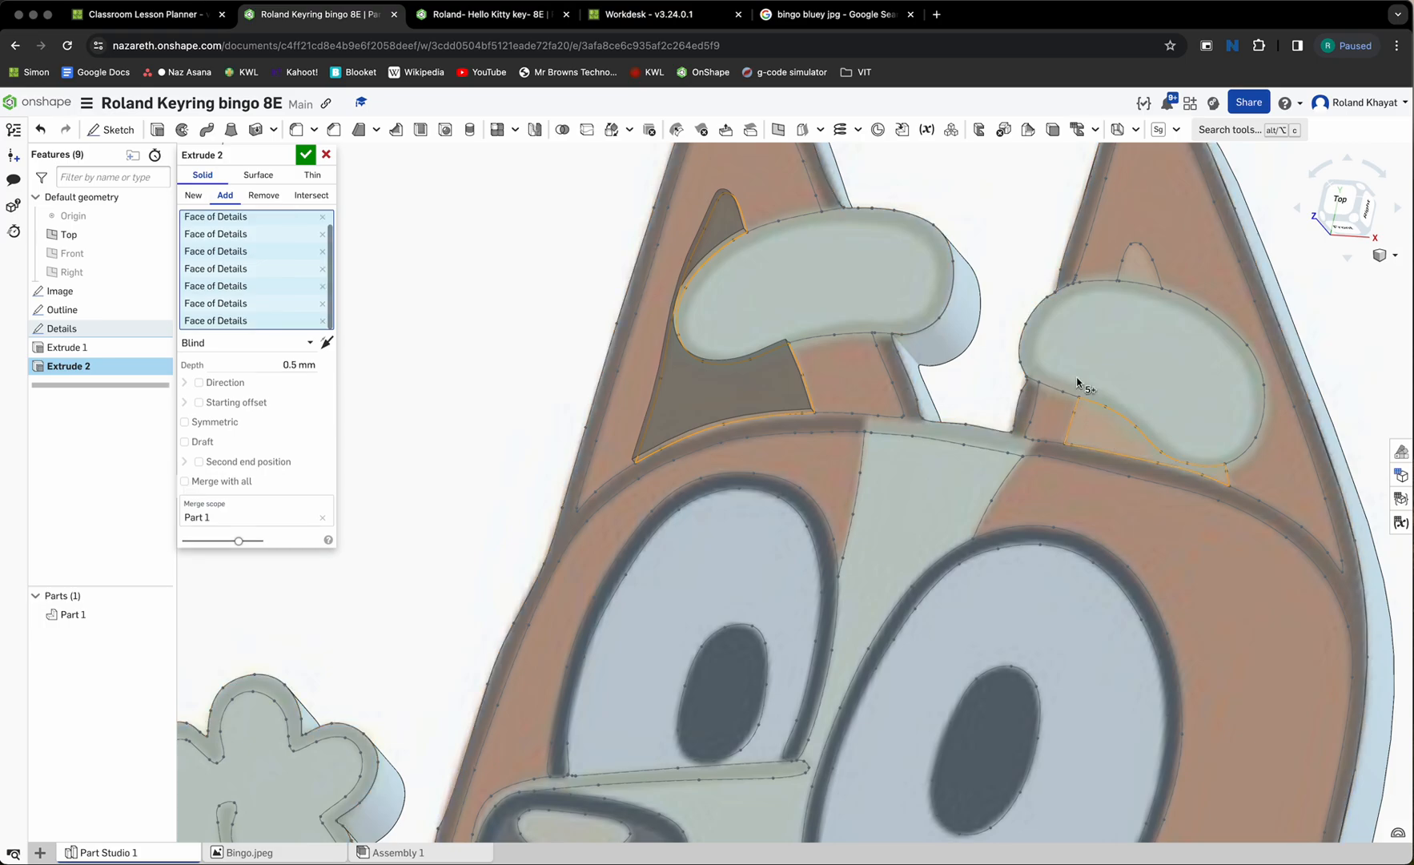
pyautogui.click(1138, 270)
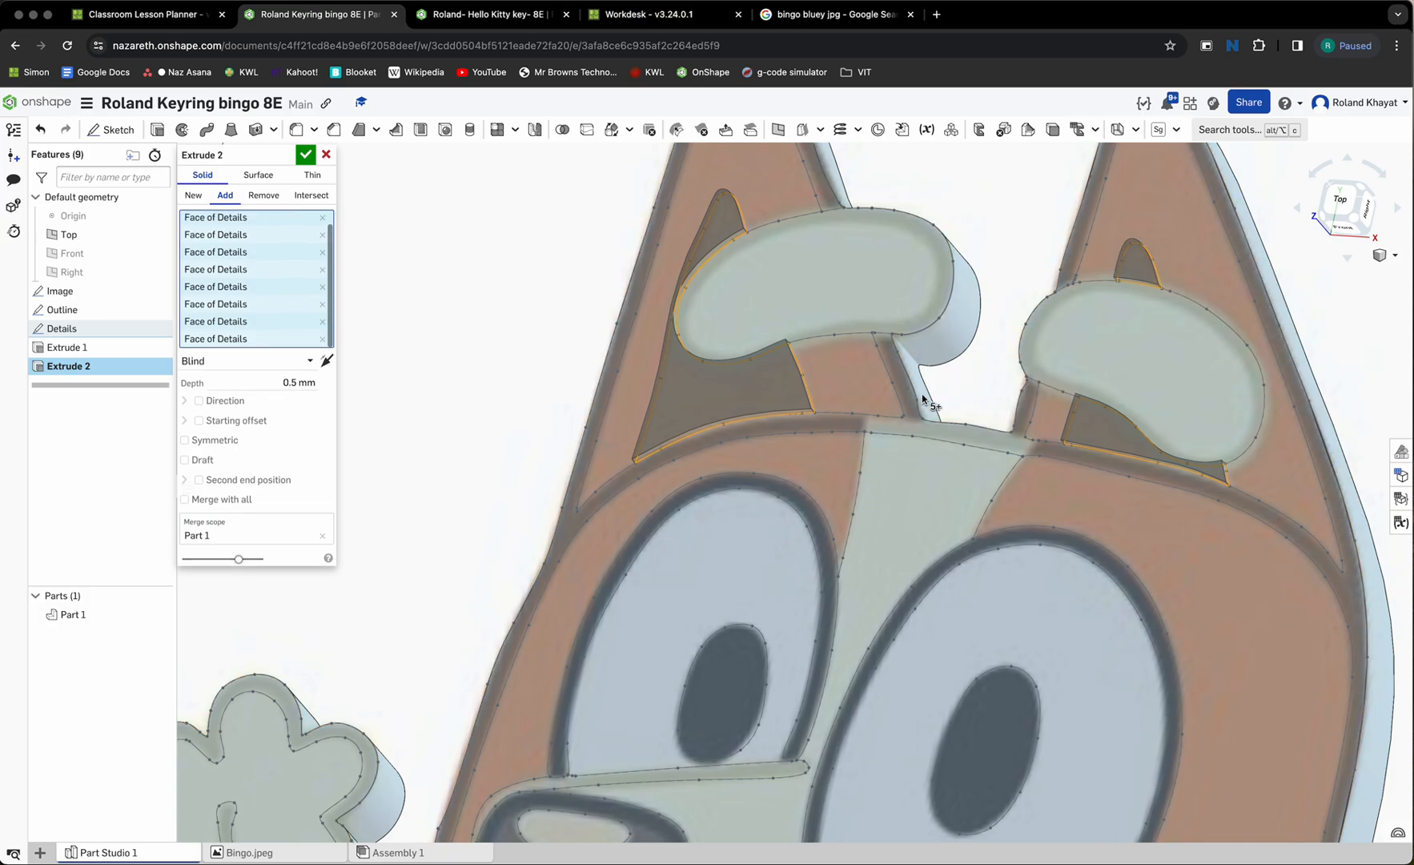
pyautogui.scroll(-3, 925, 433)
pyautogui.scroll(-5, 909, 466)
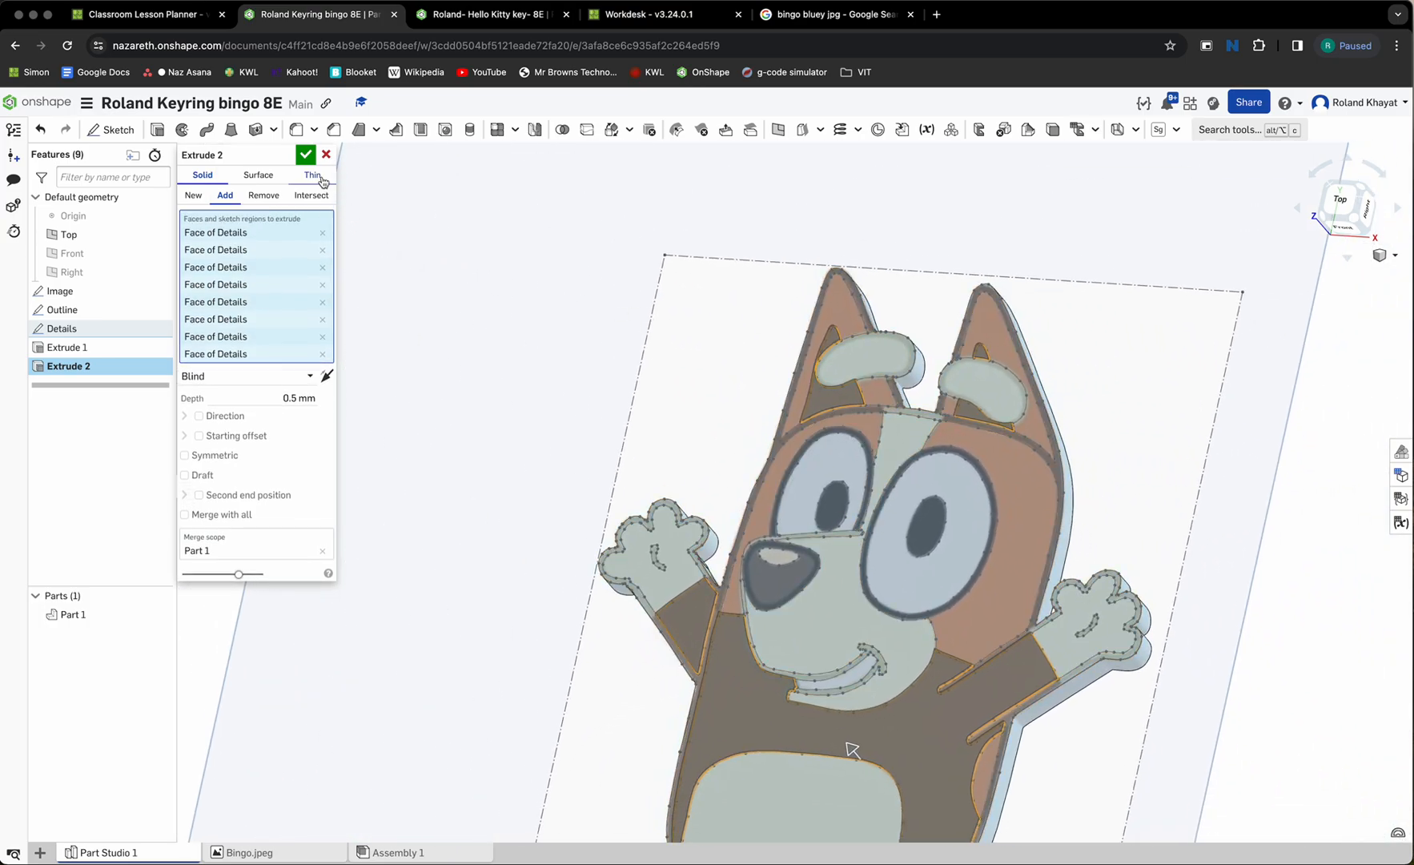
pyautogui.click(306, 154)
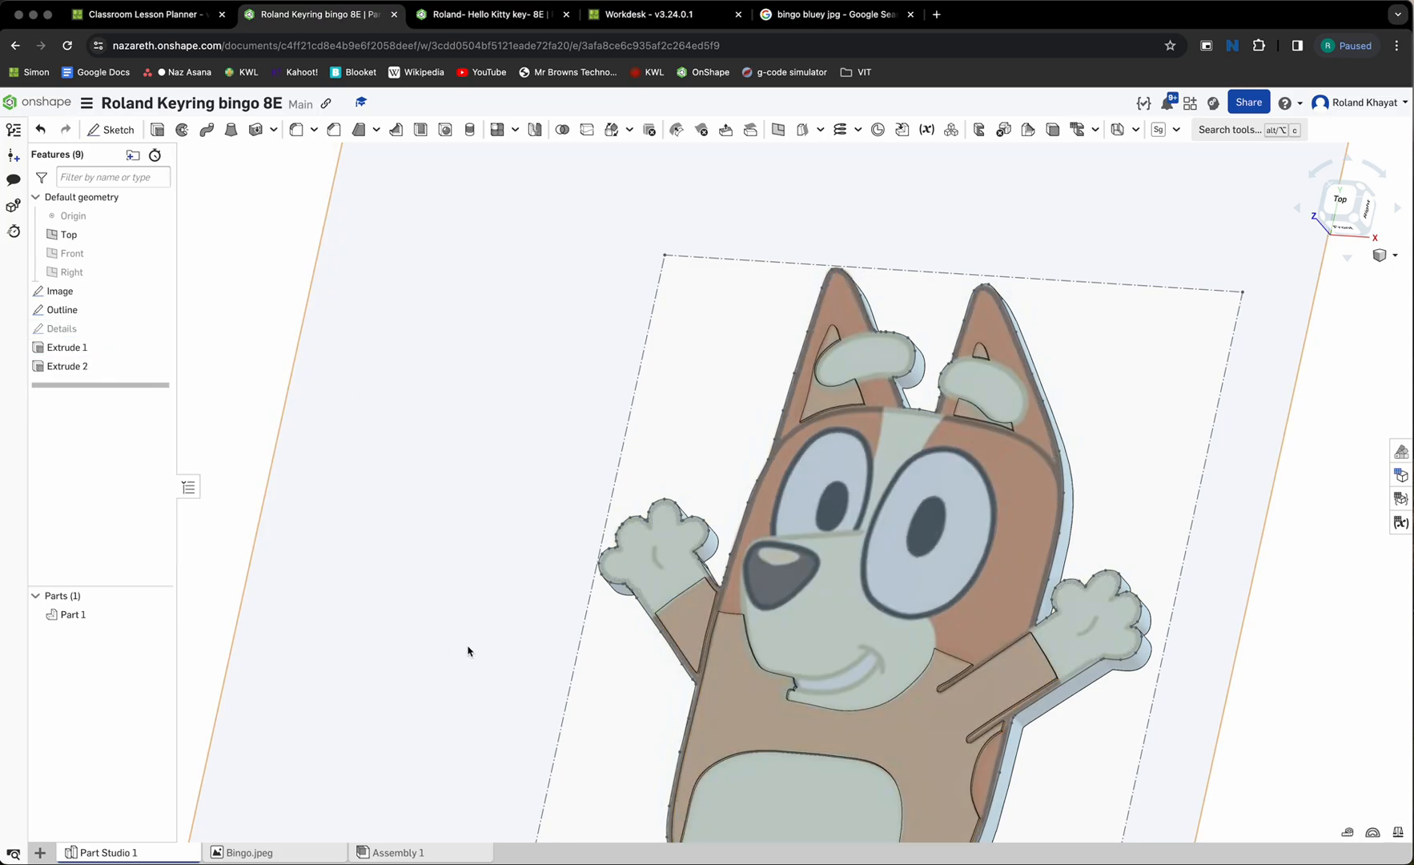
# - Show the Details sketch again and start a third extrusion that adds material, with Part 1 as its merge scope
pyautogui.moveTo(540, 657); pyautogui.dragTo(755, 681, button='right')
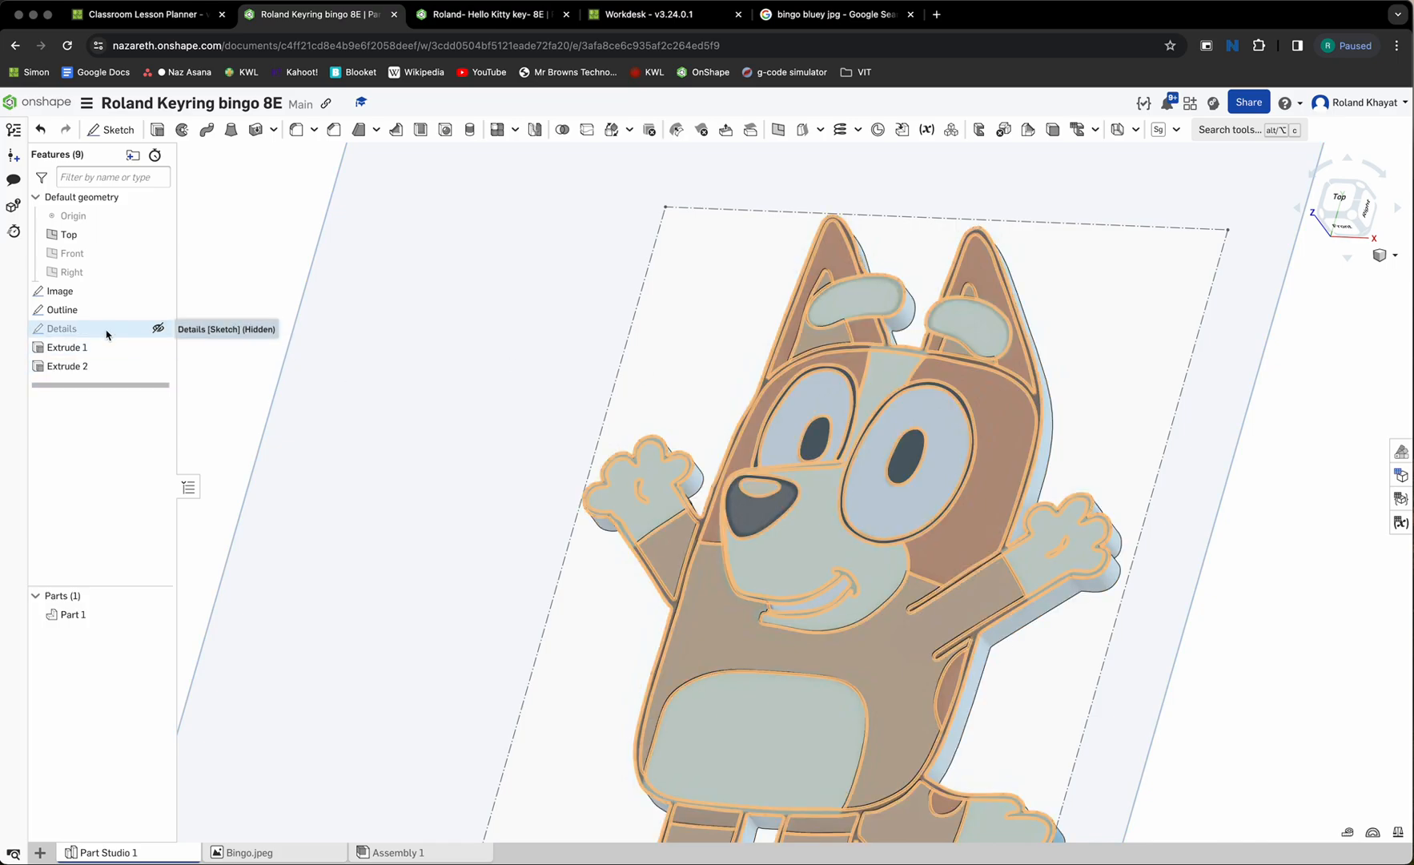
pyautogui.click(157, 328)
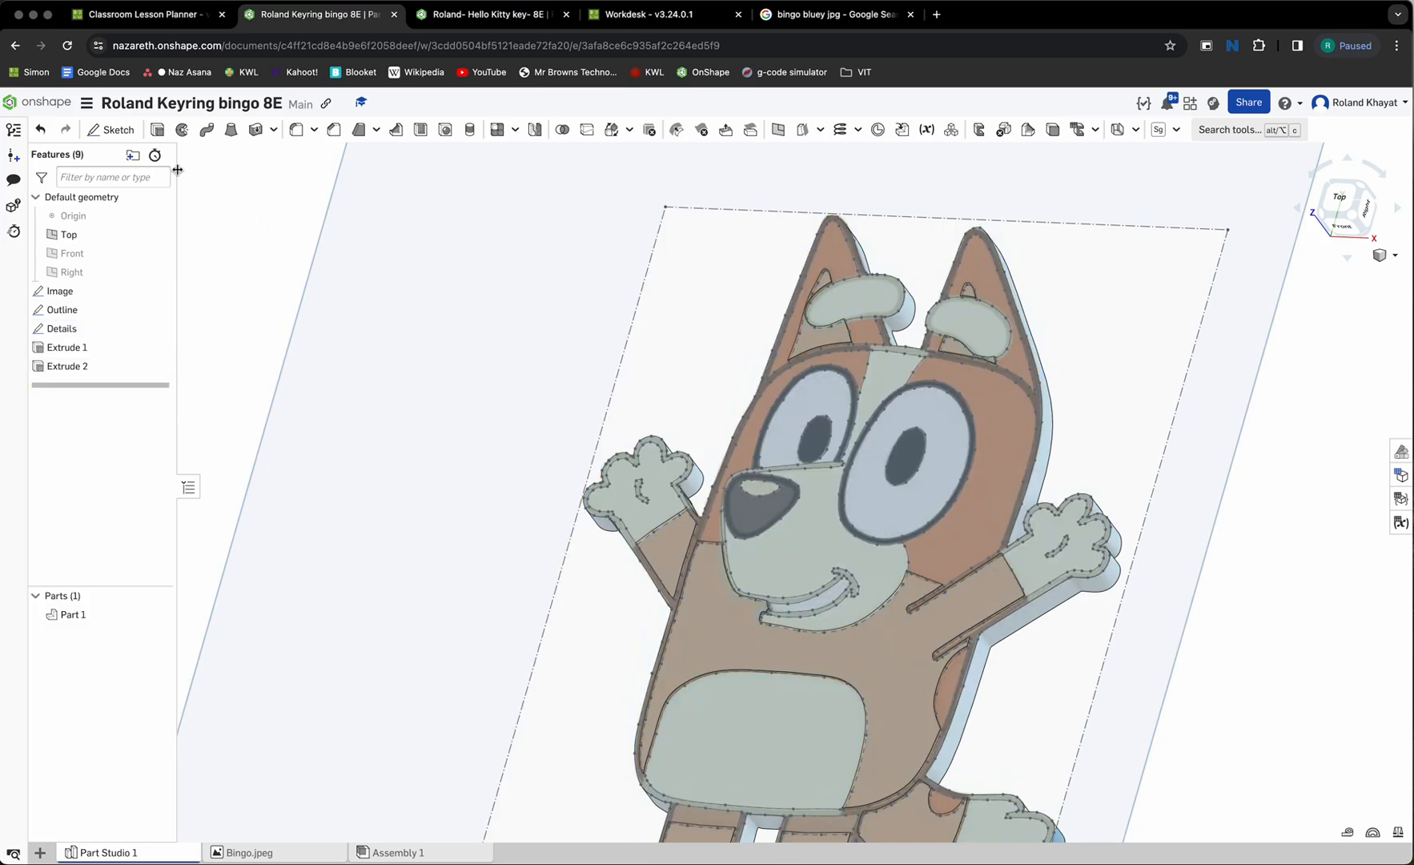
pyautogui.click(156, 128)
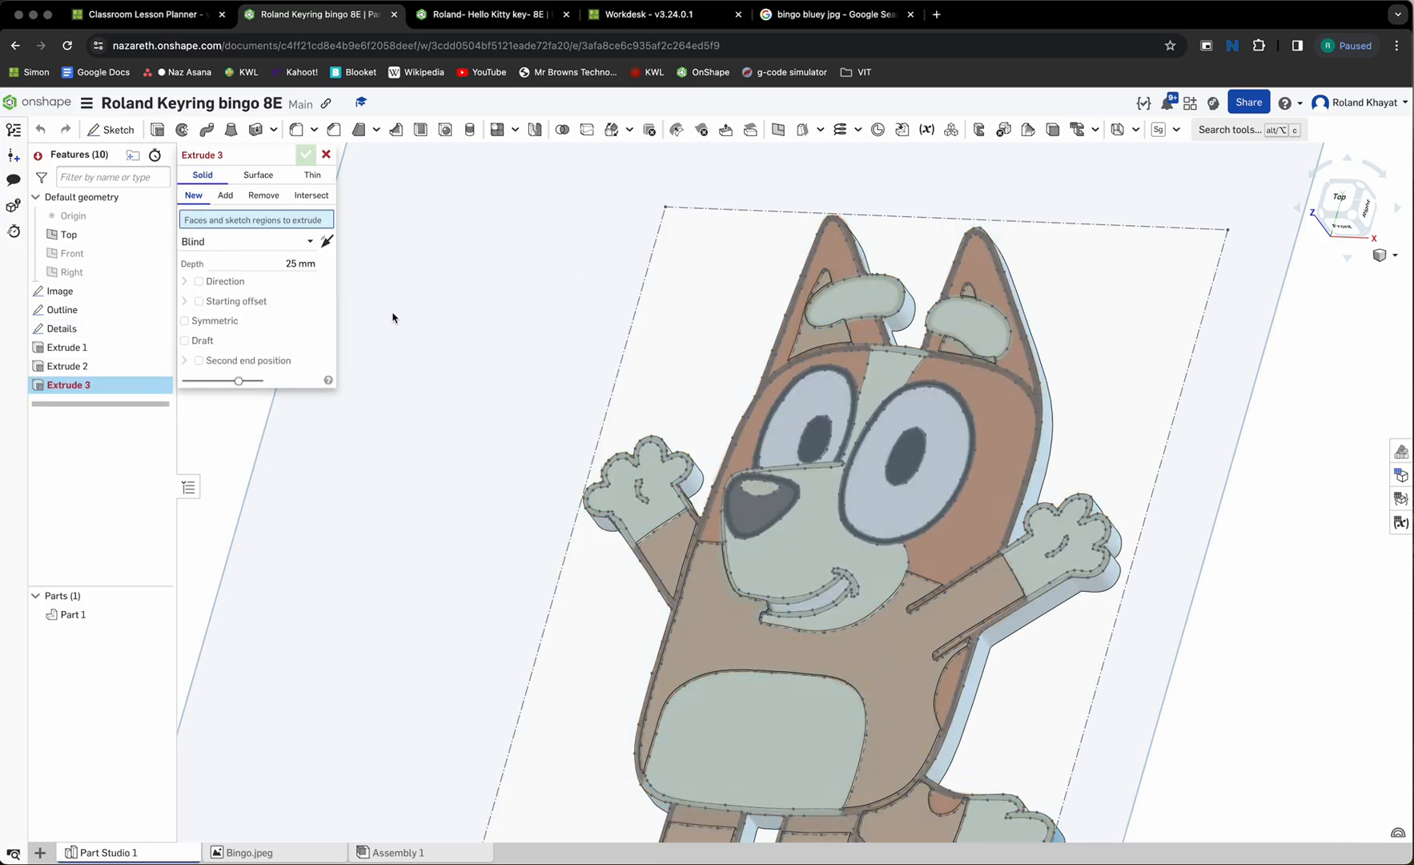
pyautogui.click(223, 196)
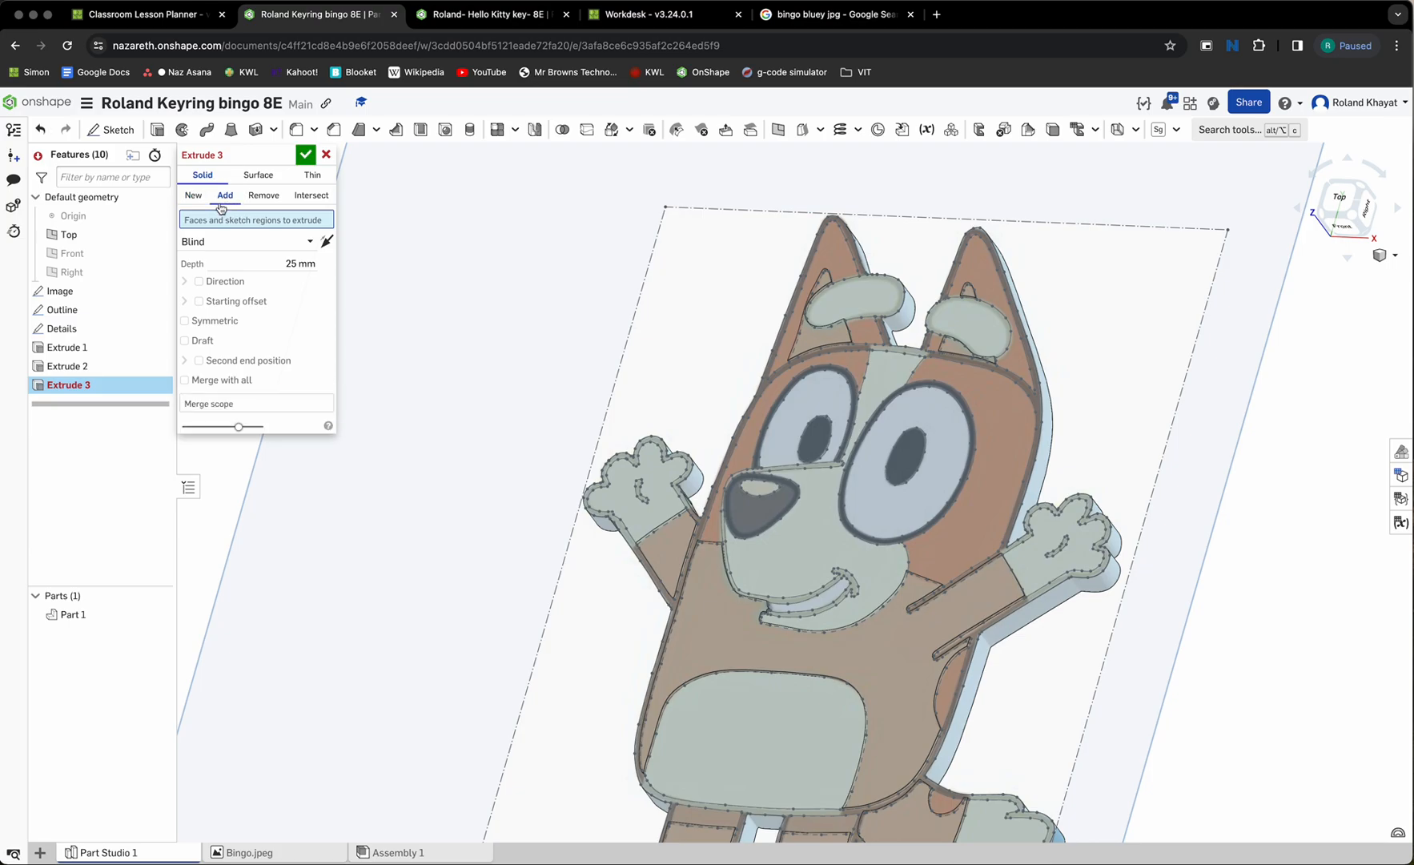
pyautogui.click(235, 410)
pyautogui.click(80, 615)
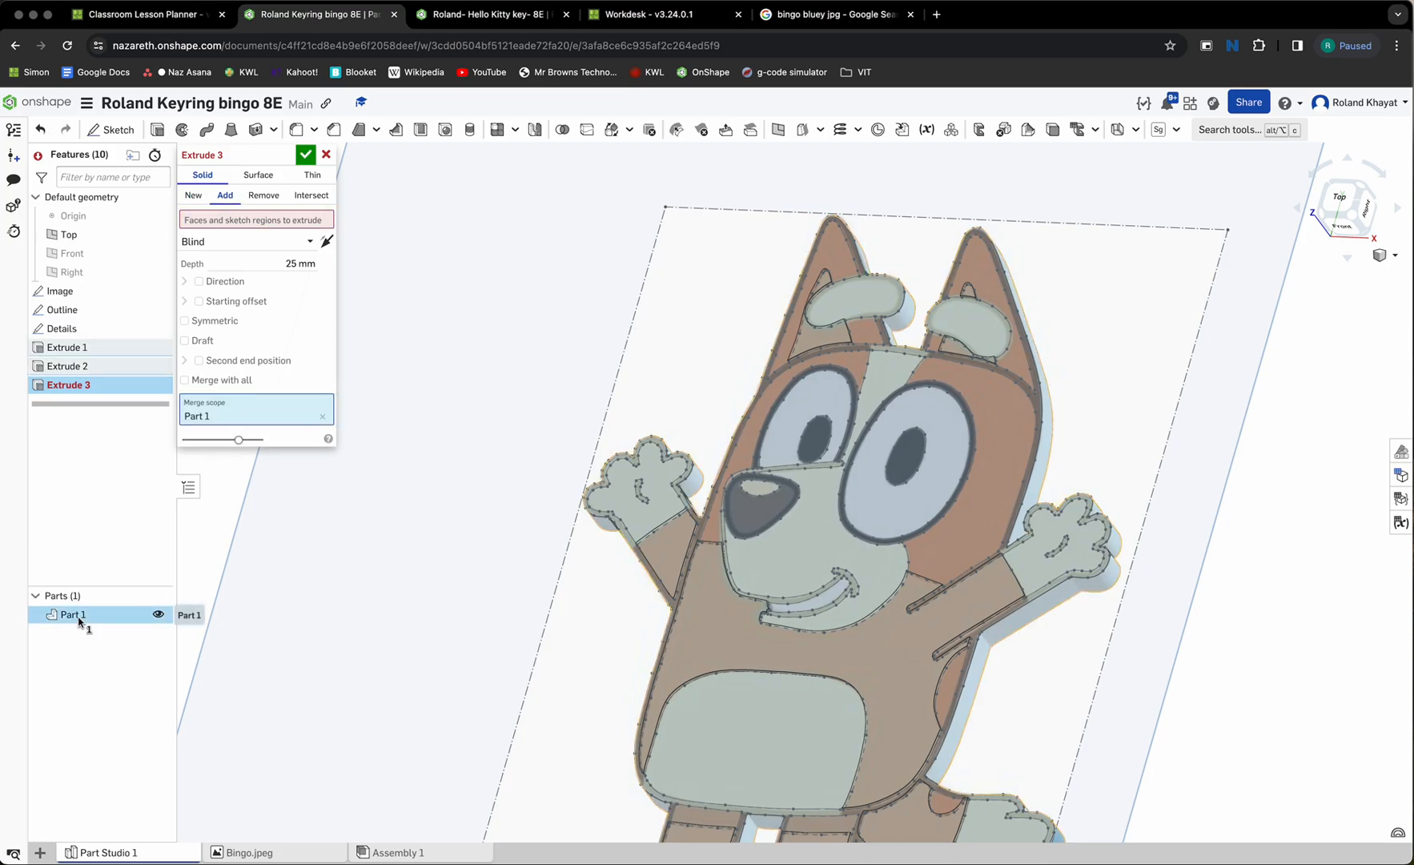
# - Choose both pupil regions of the Details sketch and set the extrusion depth to 0.8 mm
pyautogui.click(257, 221)
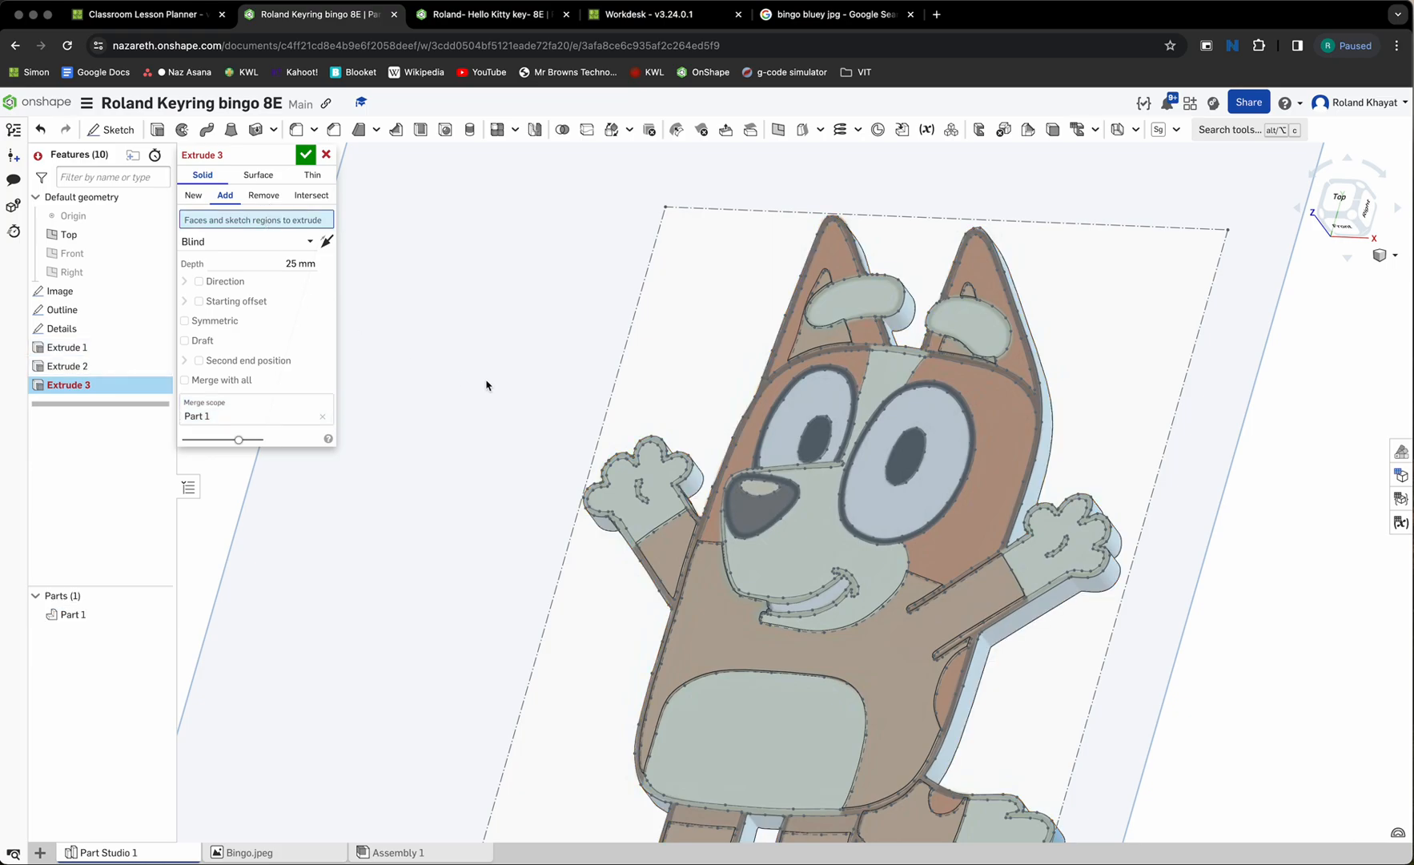
pyautogui.scroll(5, 848, 513)
pyautogui.scroll(5, 753, 374)
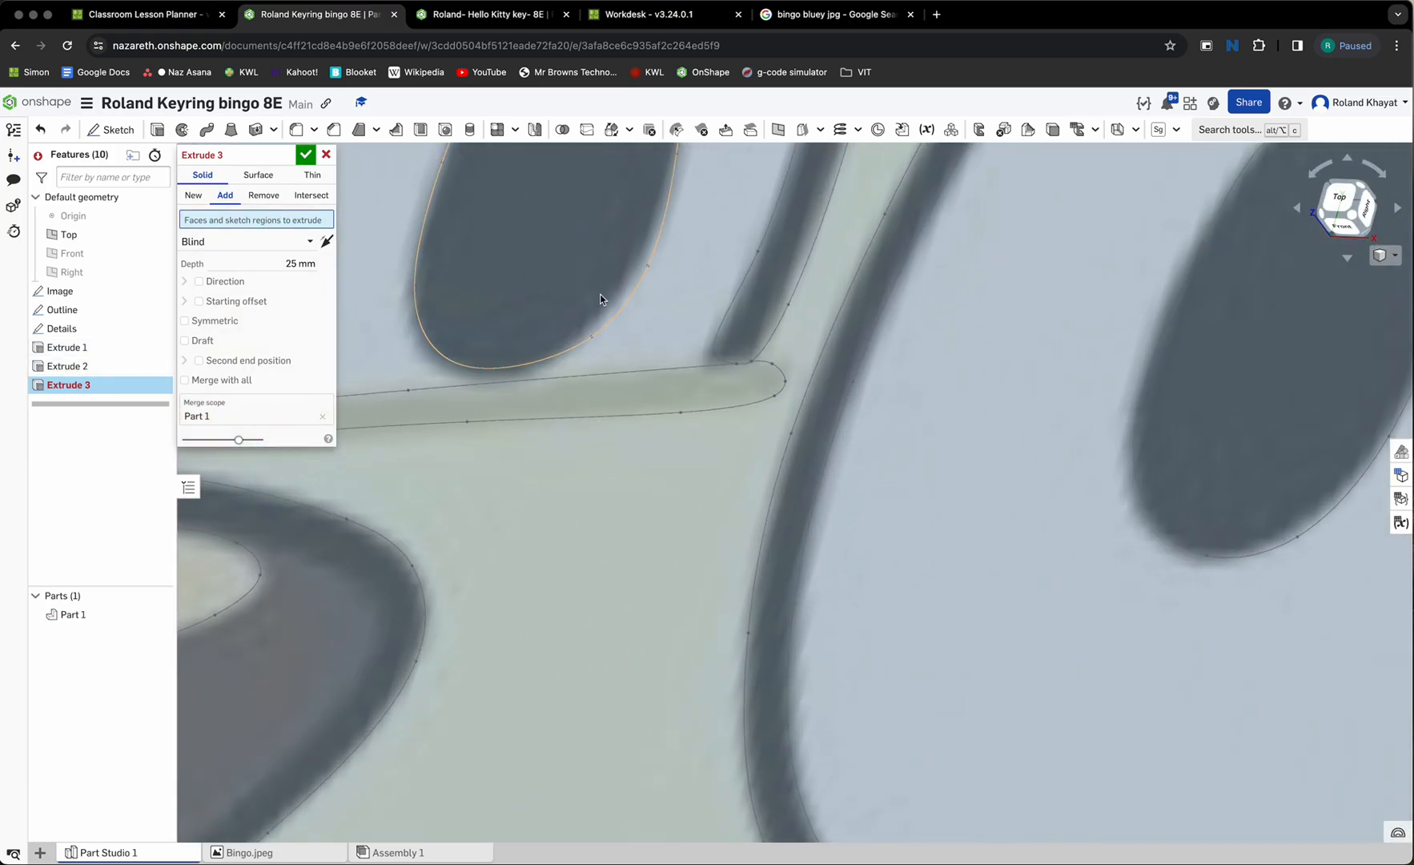
pyautogui.click(584, 322)
pyautogui.scroll(-5, 848, 633)
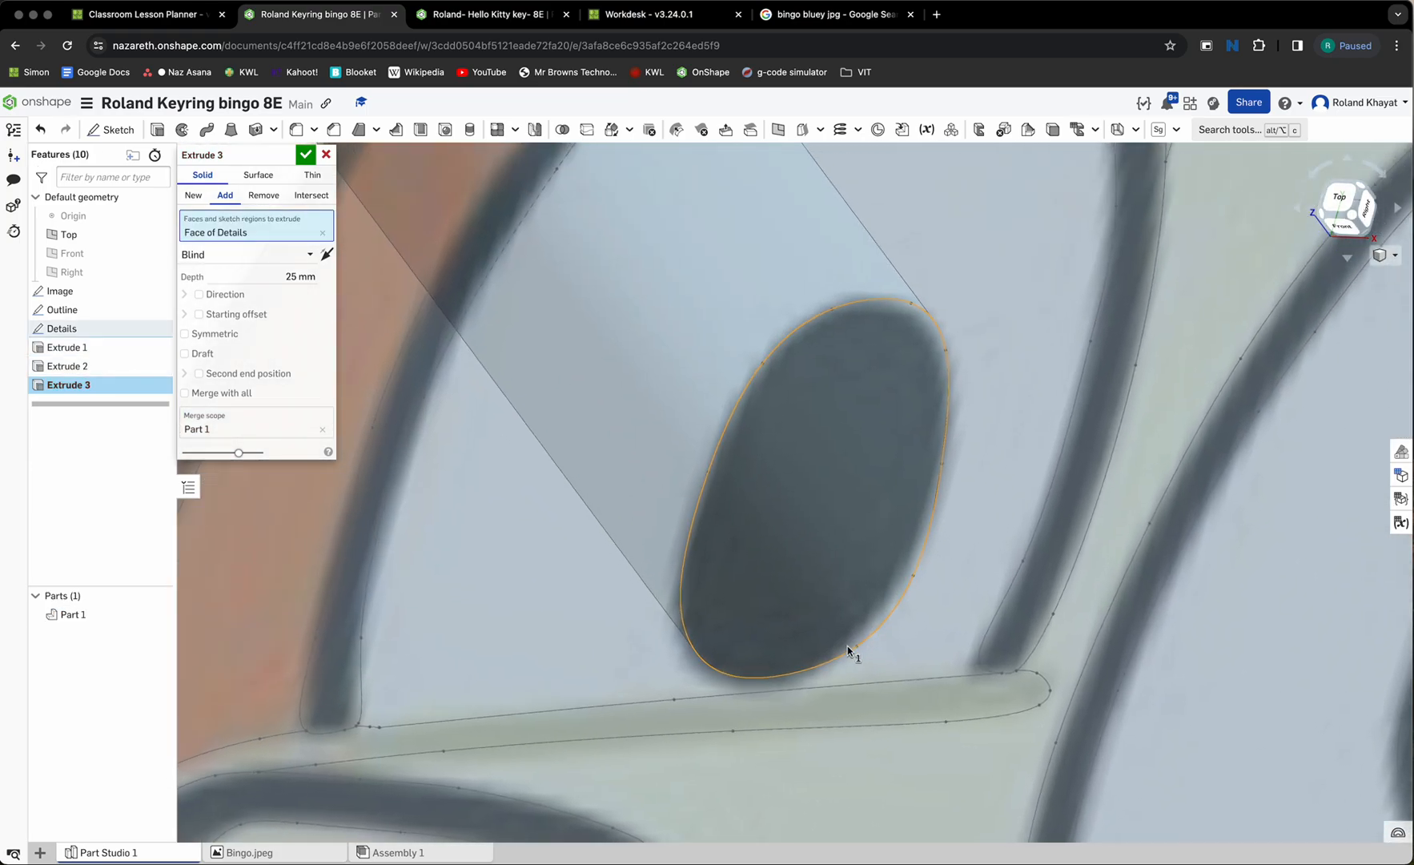
pyautogui.scroll(-1, 846, 657)
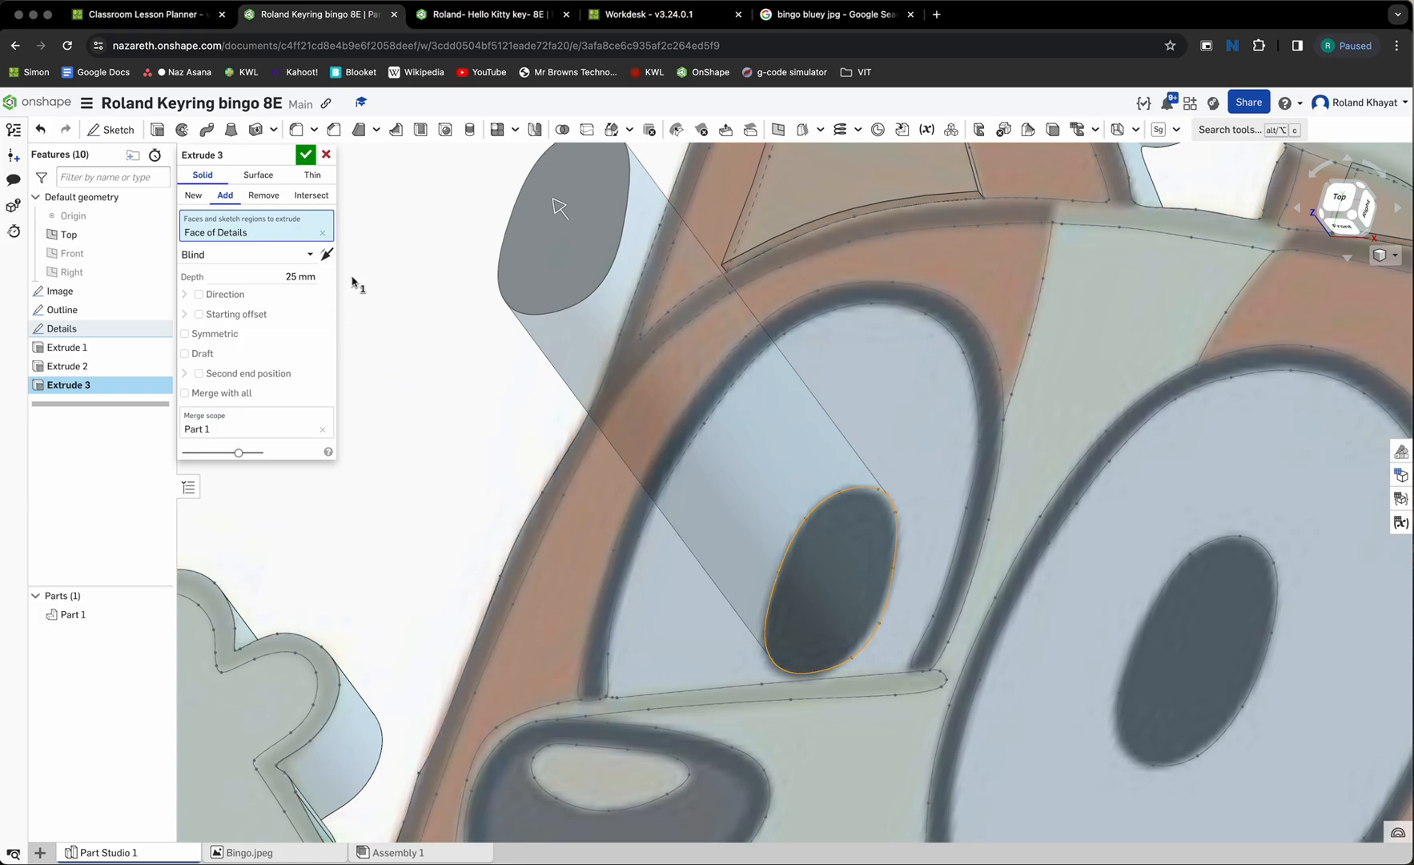
pyautogui.doubleClick(300, 277)
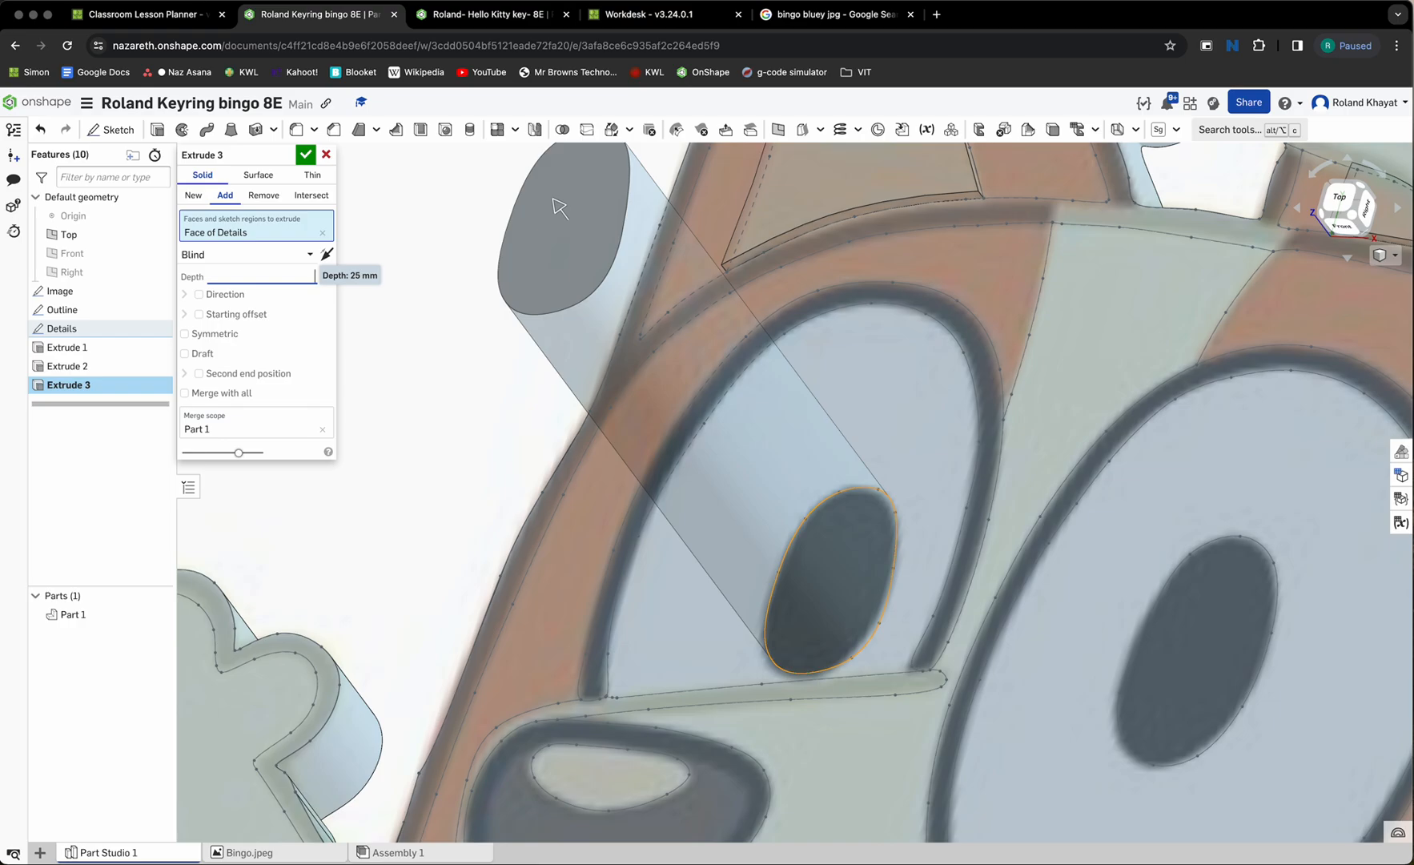
pyautogui.press('Return')
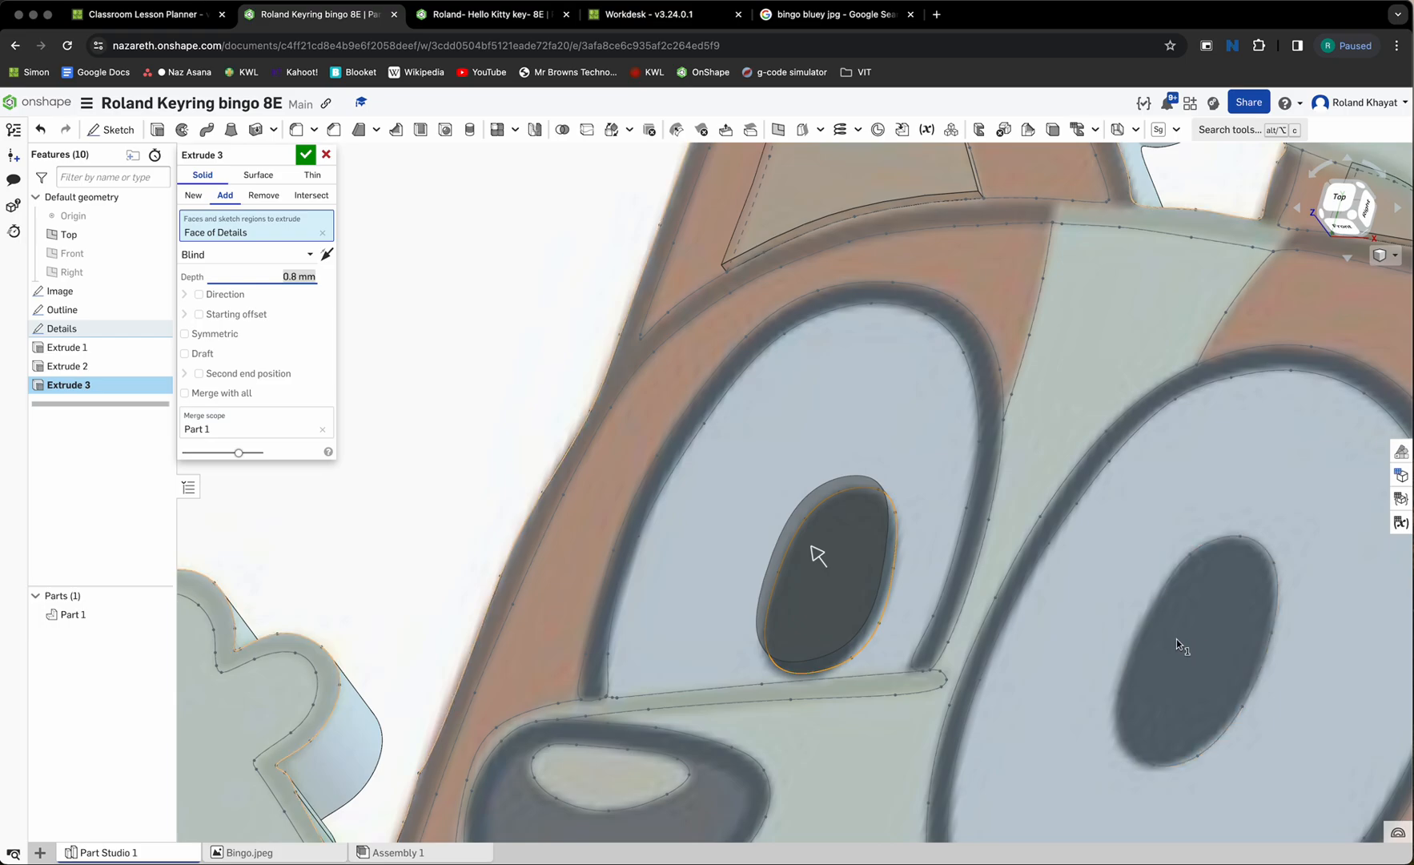
pyautogui.click(1190, 647)
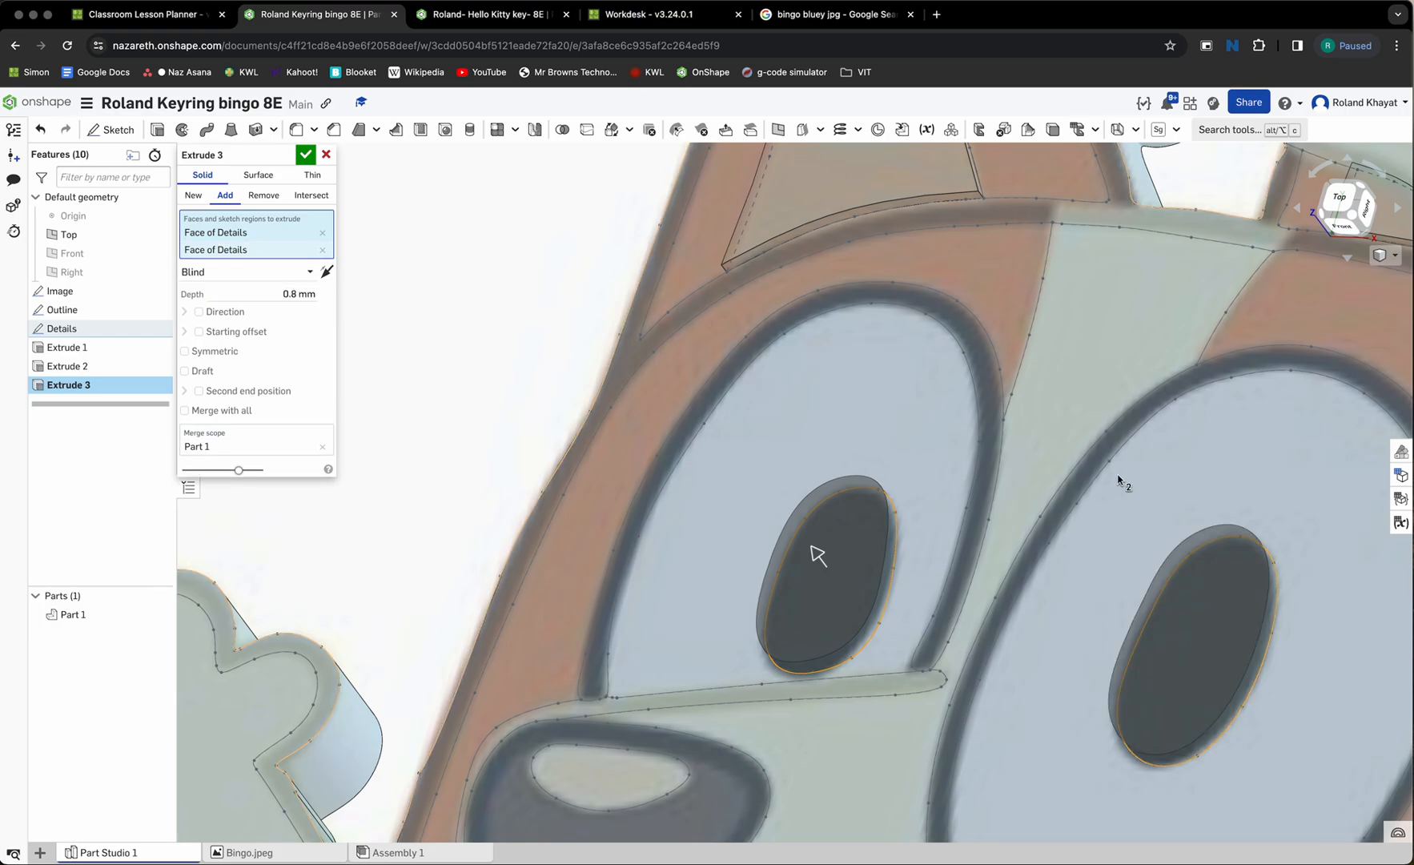
pyautogui.click(1080, 487)
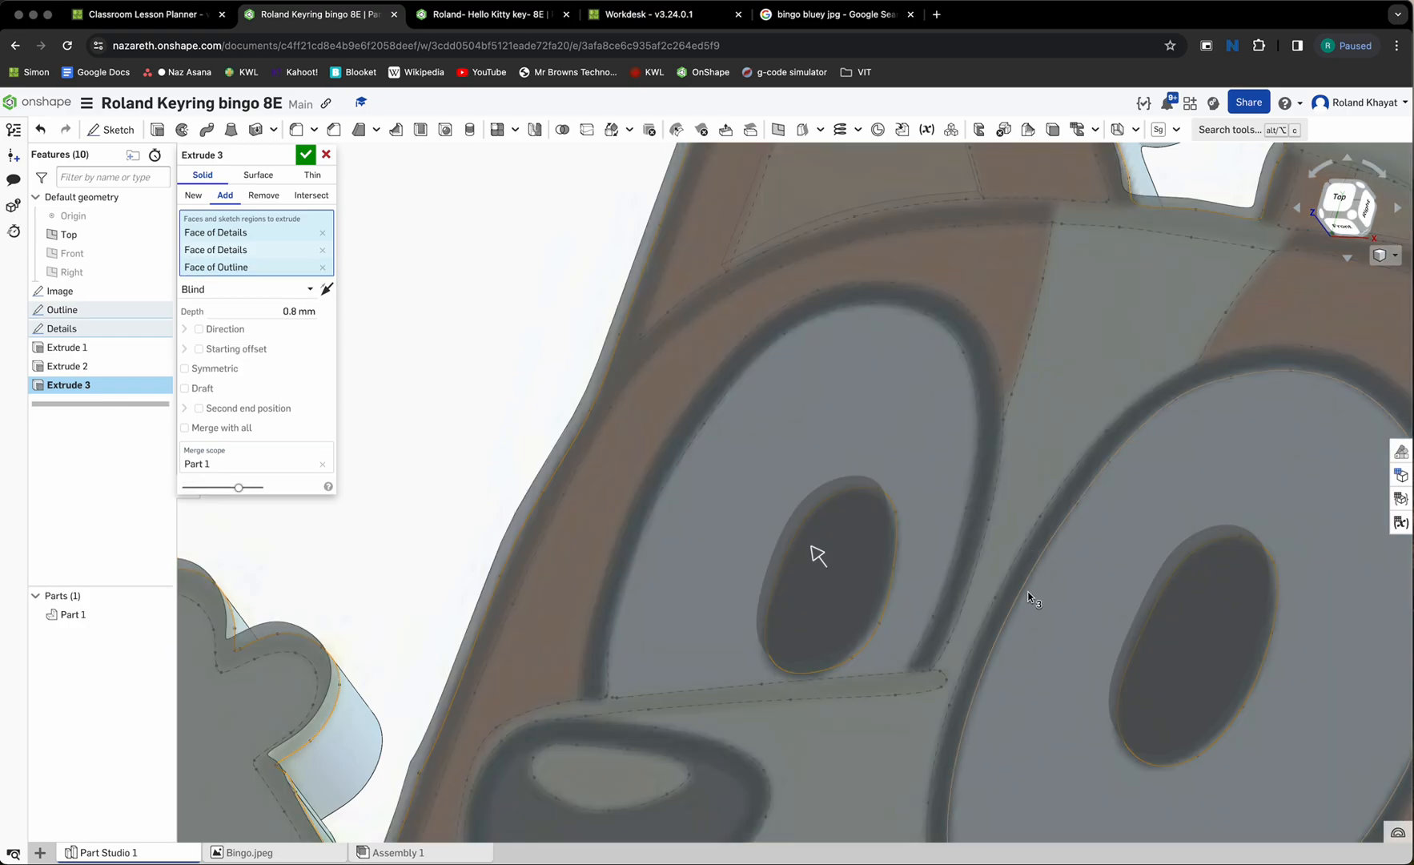
pyautogui.scroll(-5, 1029, 588)
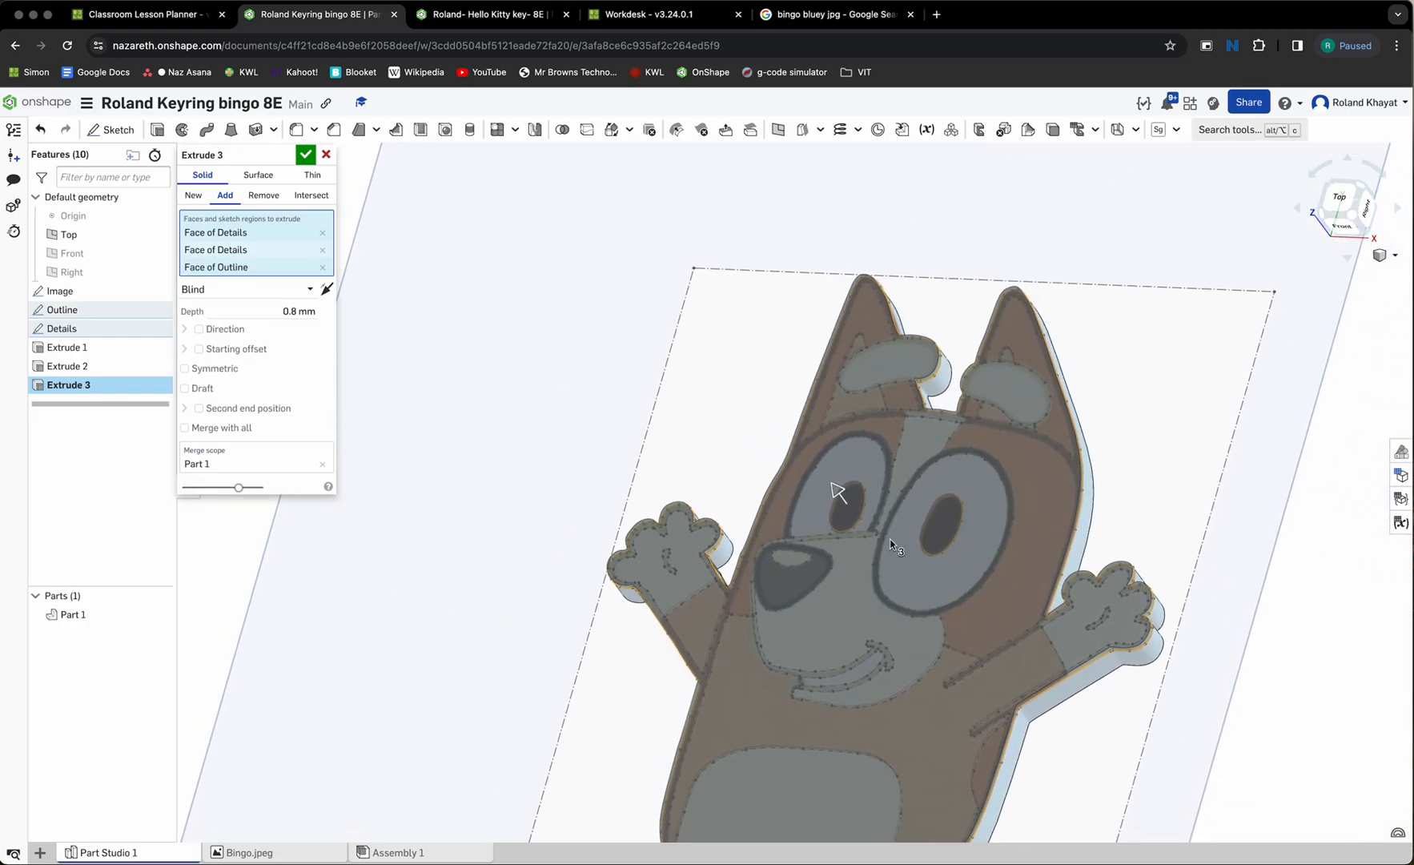
pyautogui.click(323, 267)
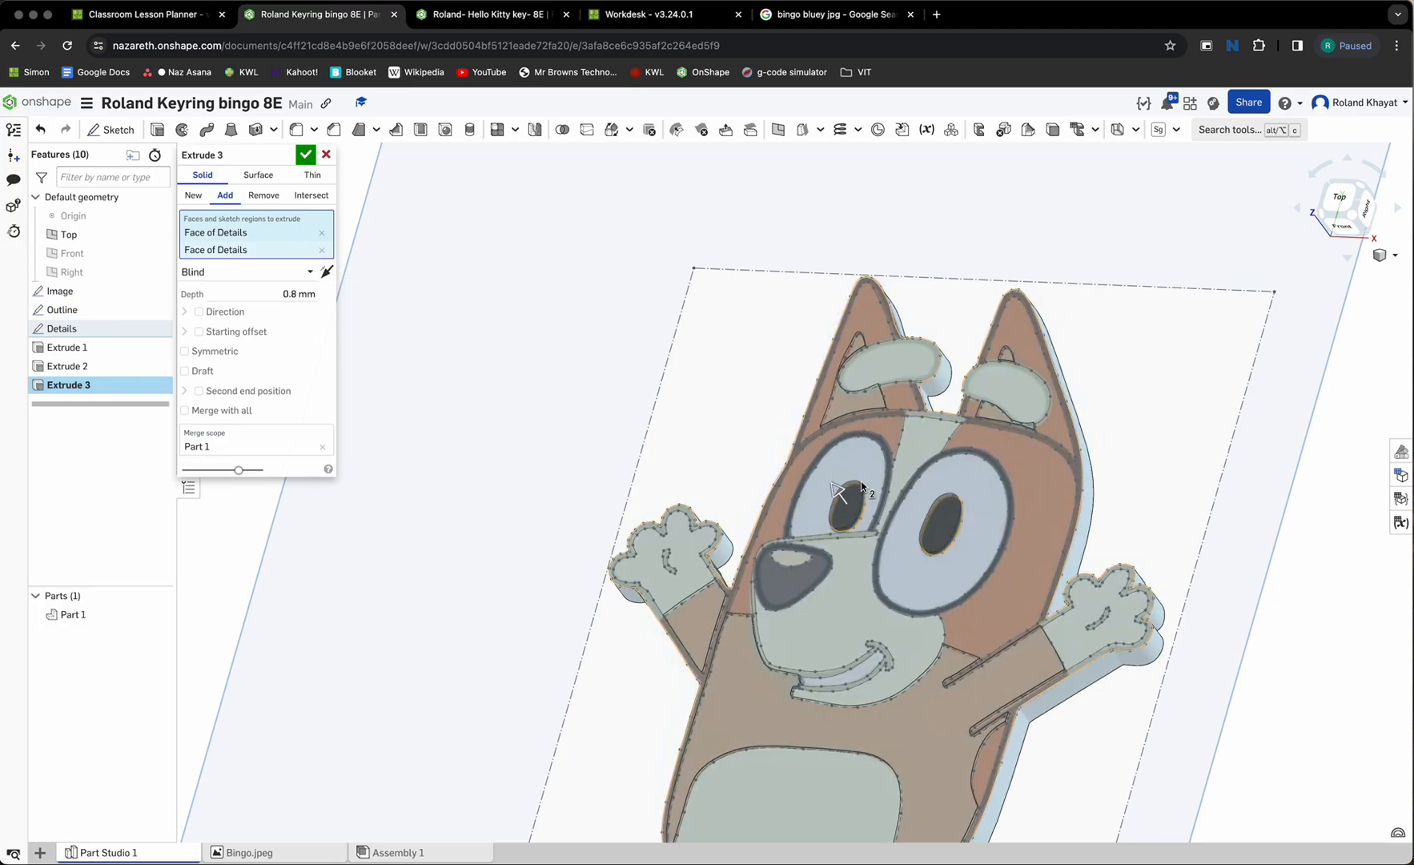
# - Add the dark outline bands around both eyes to the pupils' extrusion
pyautogui.scroll(5, 907, 526)
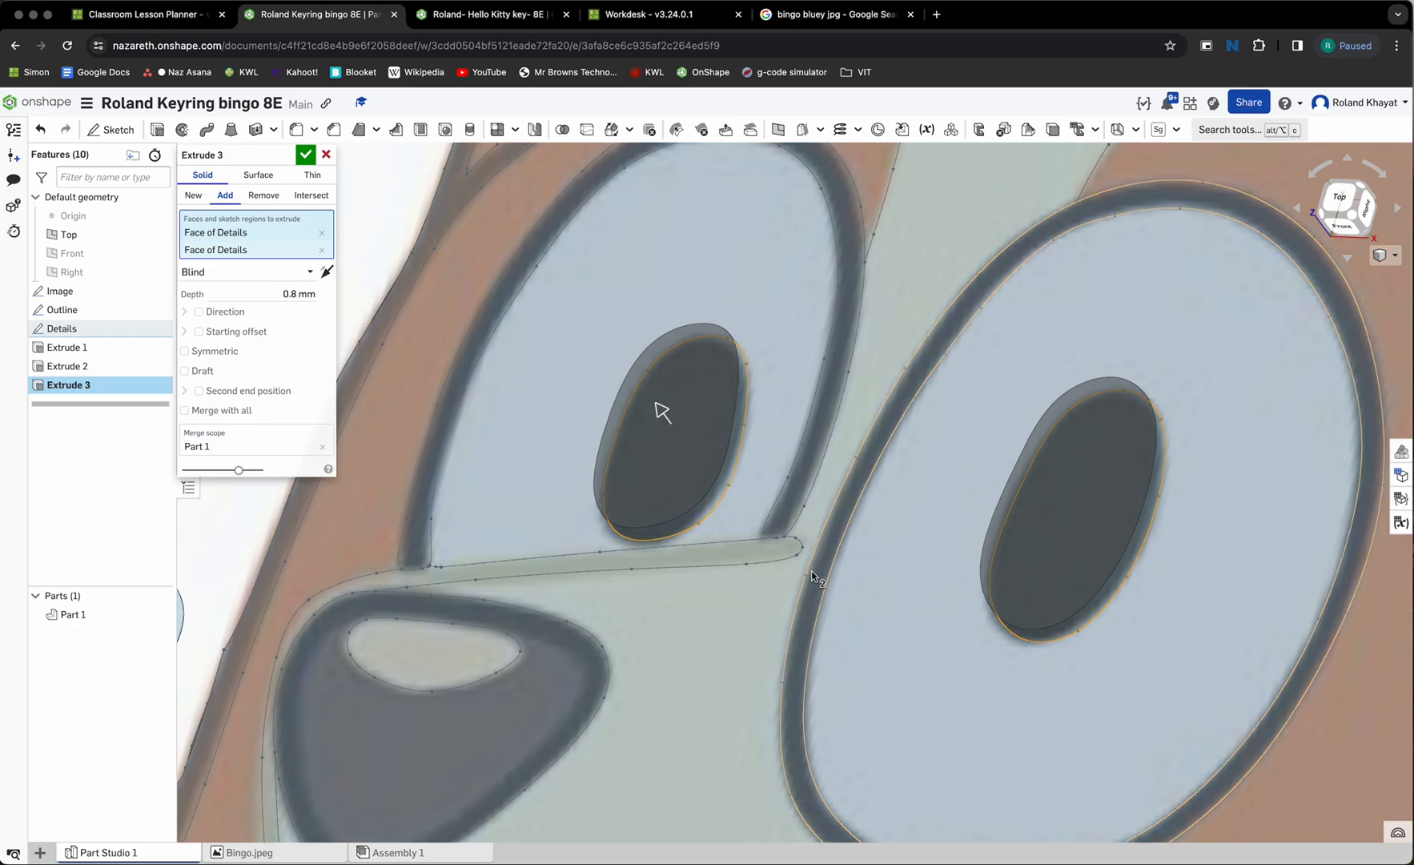
pyautogui.click(811, 572)
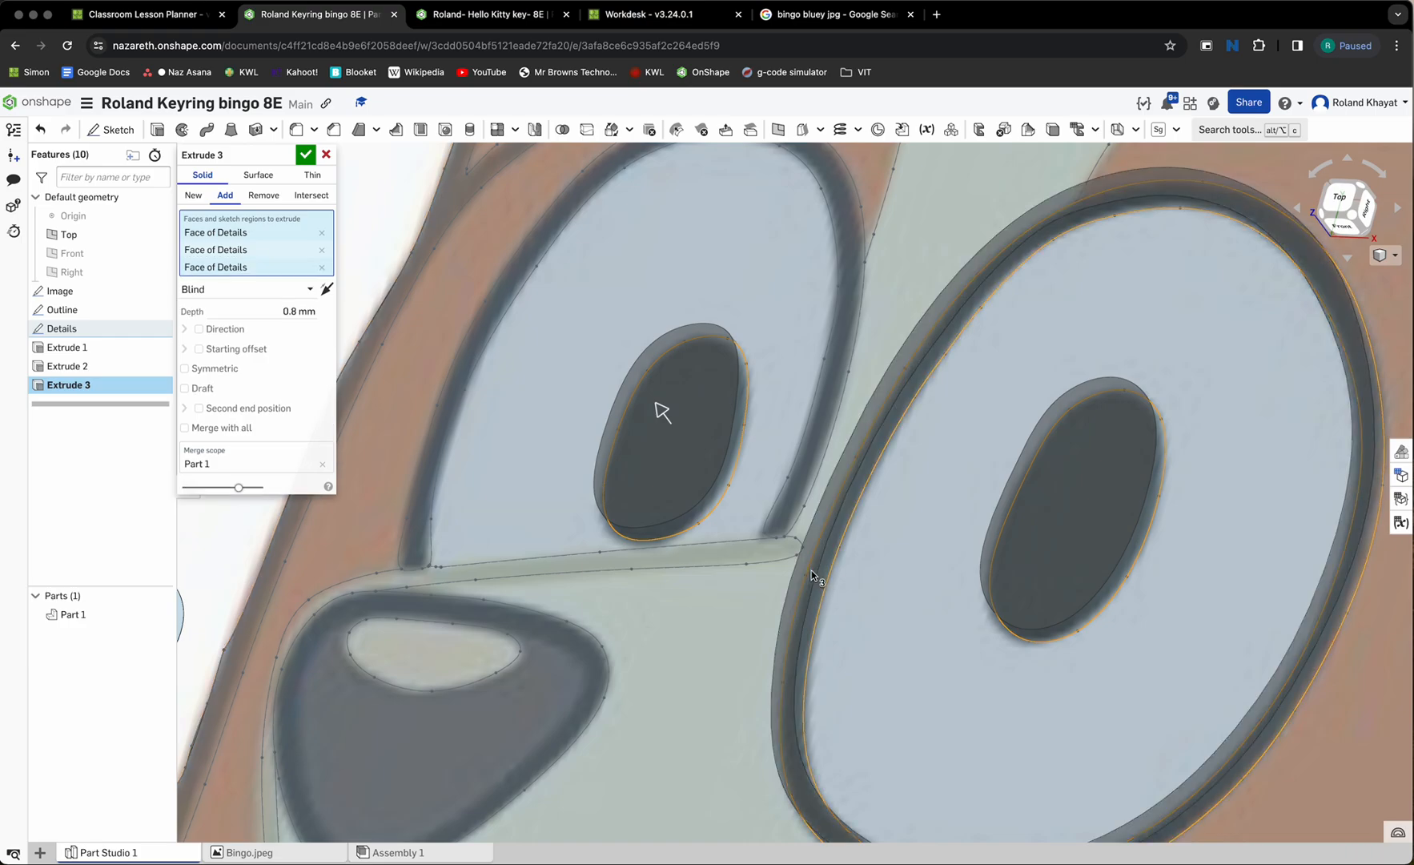
pyautogui.click(804, 464)
pyautogui.scroll(-3, 689, 632)
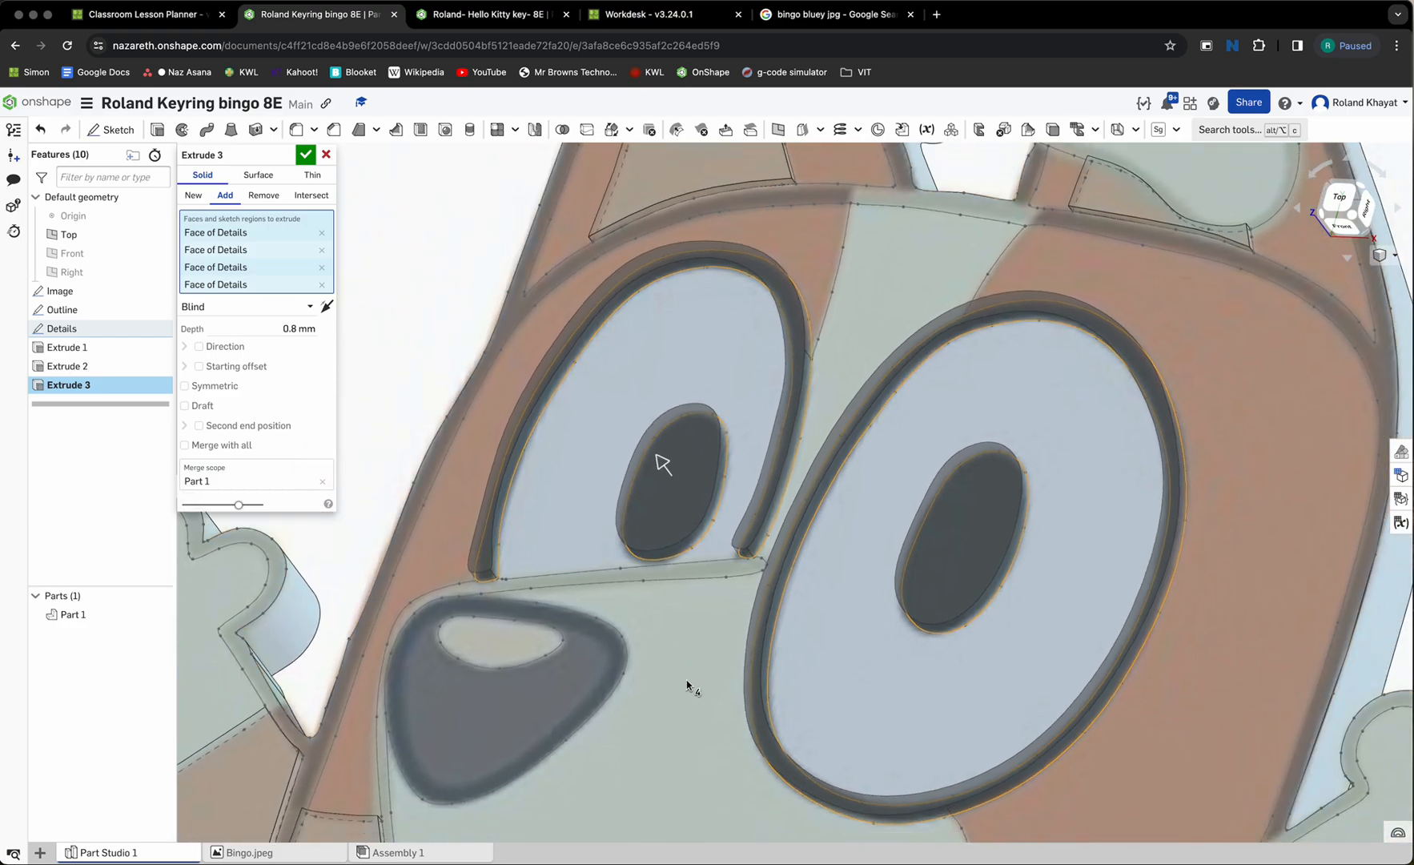
pyautogui.scroll(-5, 672, 614)
pyautogui.scroll(1, 680, 640)
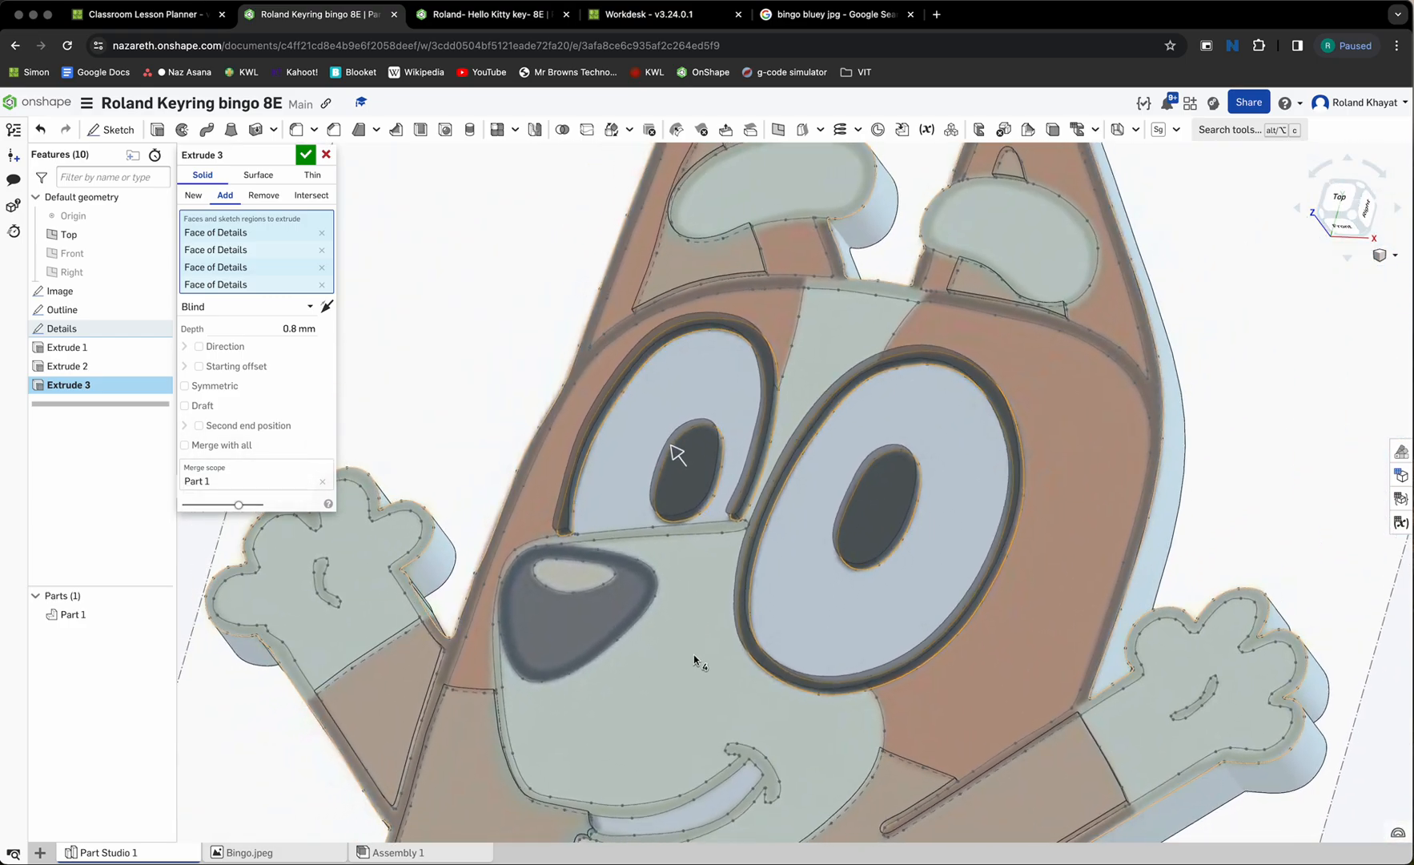
pyautogui.scroll(-1, 693, 654)
pyautogui.moveTo(693, 654); pyautogui.dragTo(730, 472, button='middle')
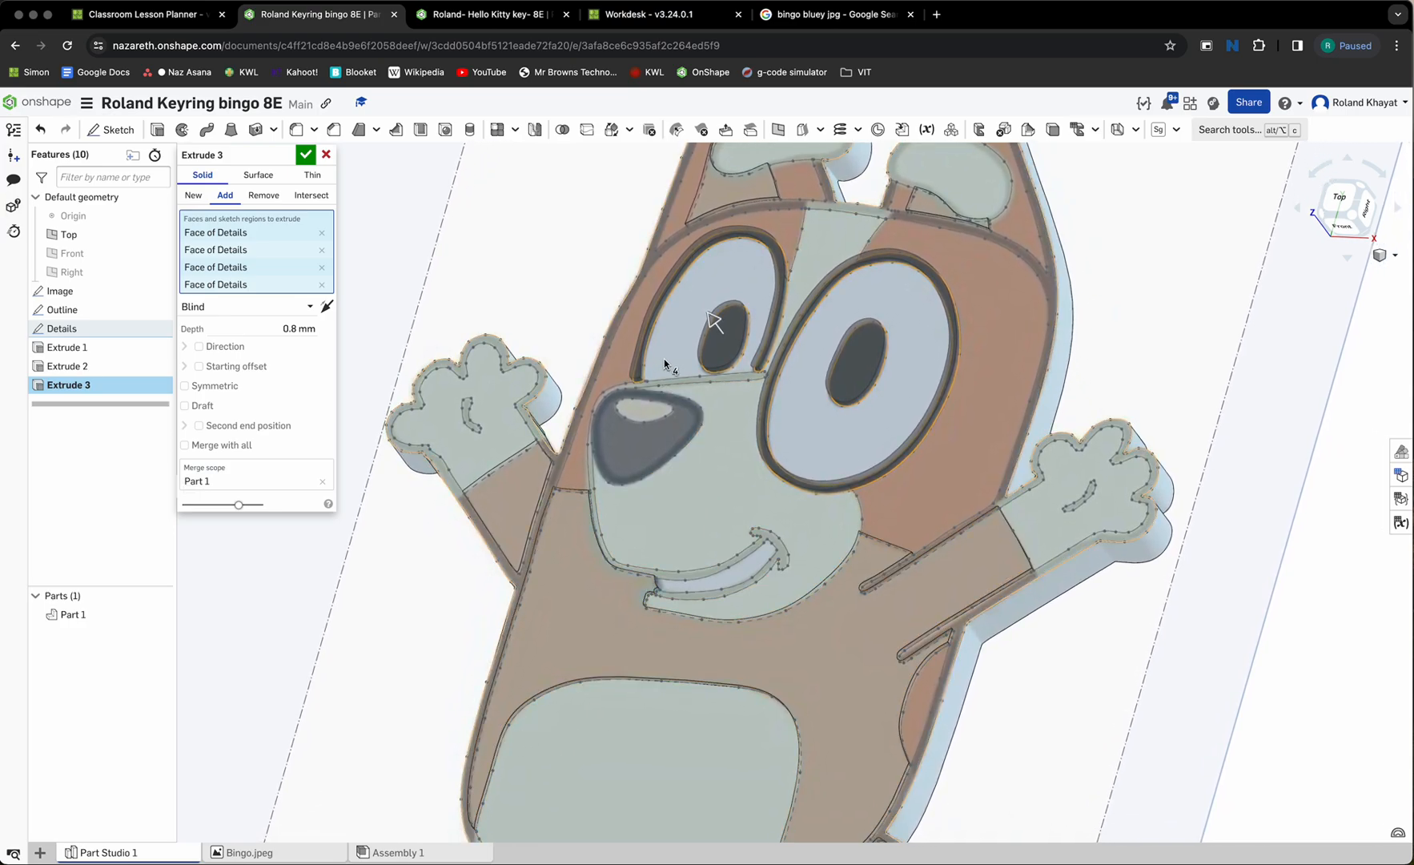
pyautogui.moveTo(776, 268); pyautogui.dragTo(775, 510, button='middle')
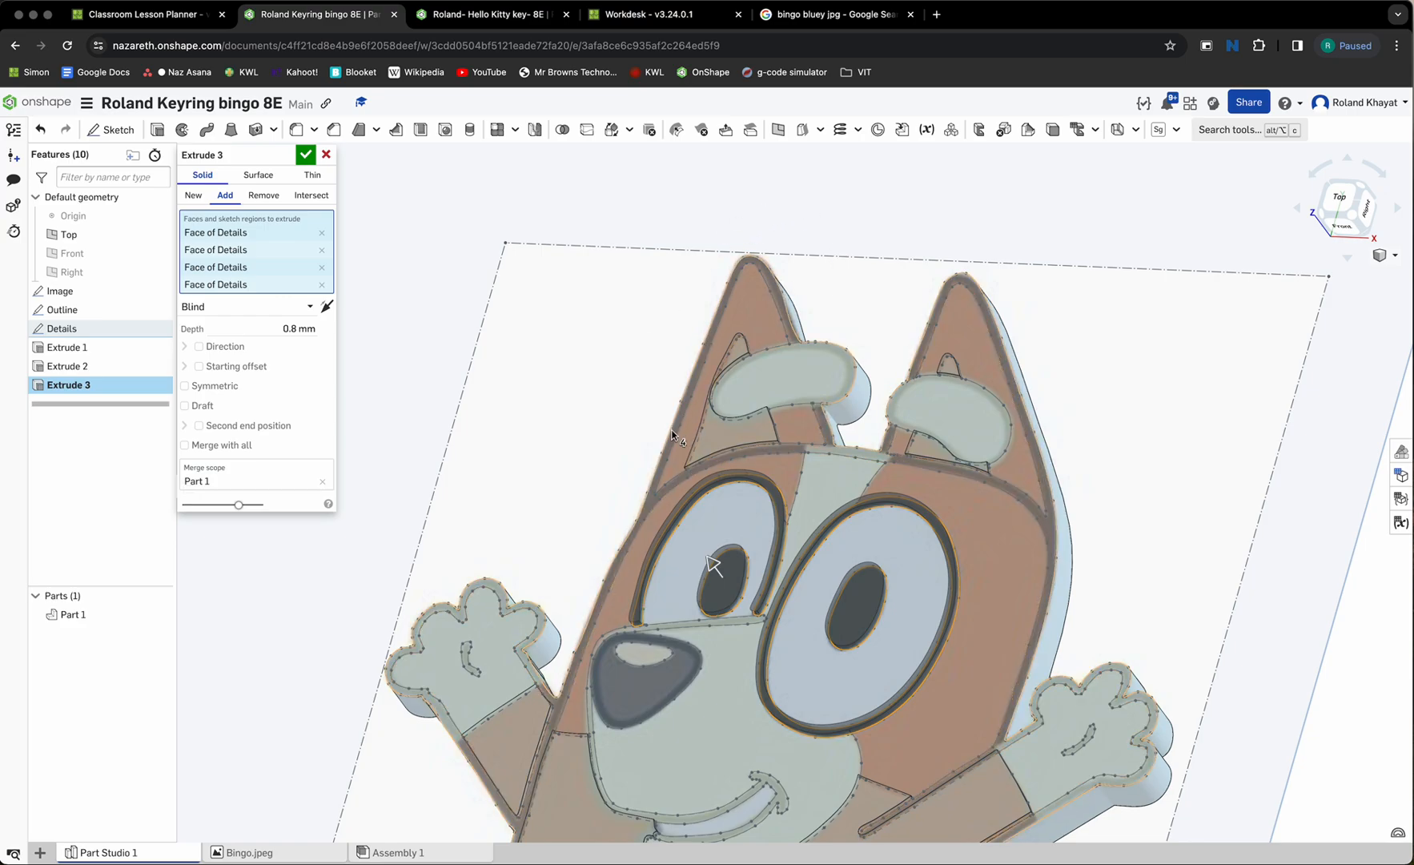
pyautogui.click(827, 446)
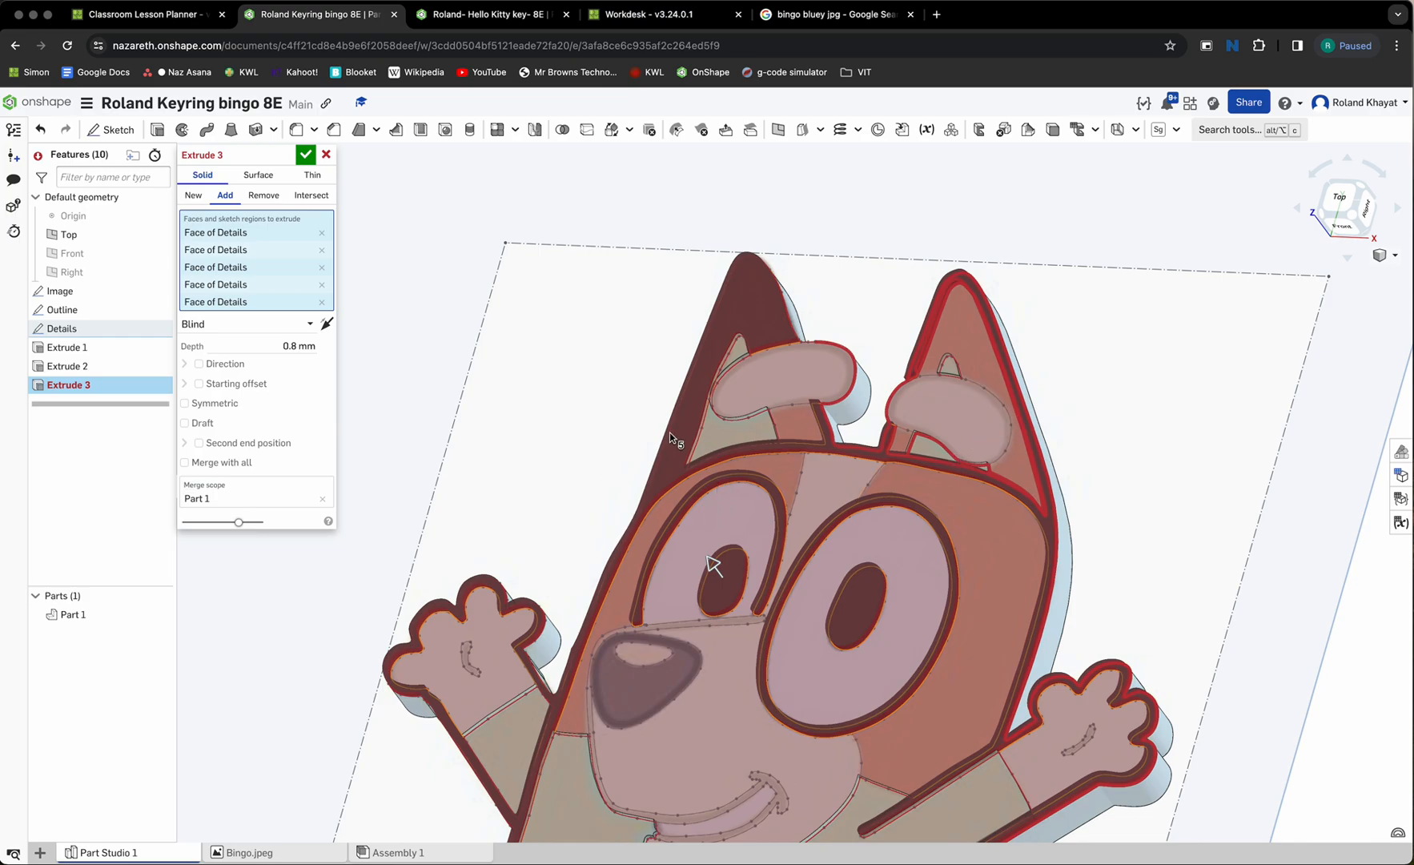
pyautogui.click(321, 303)
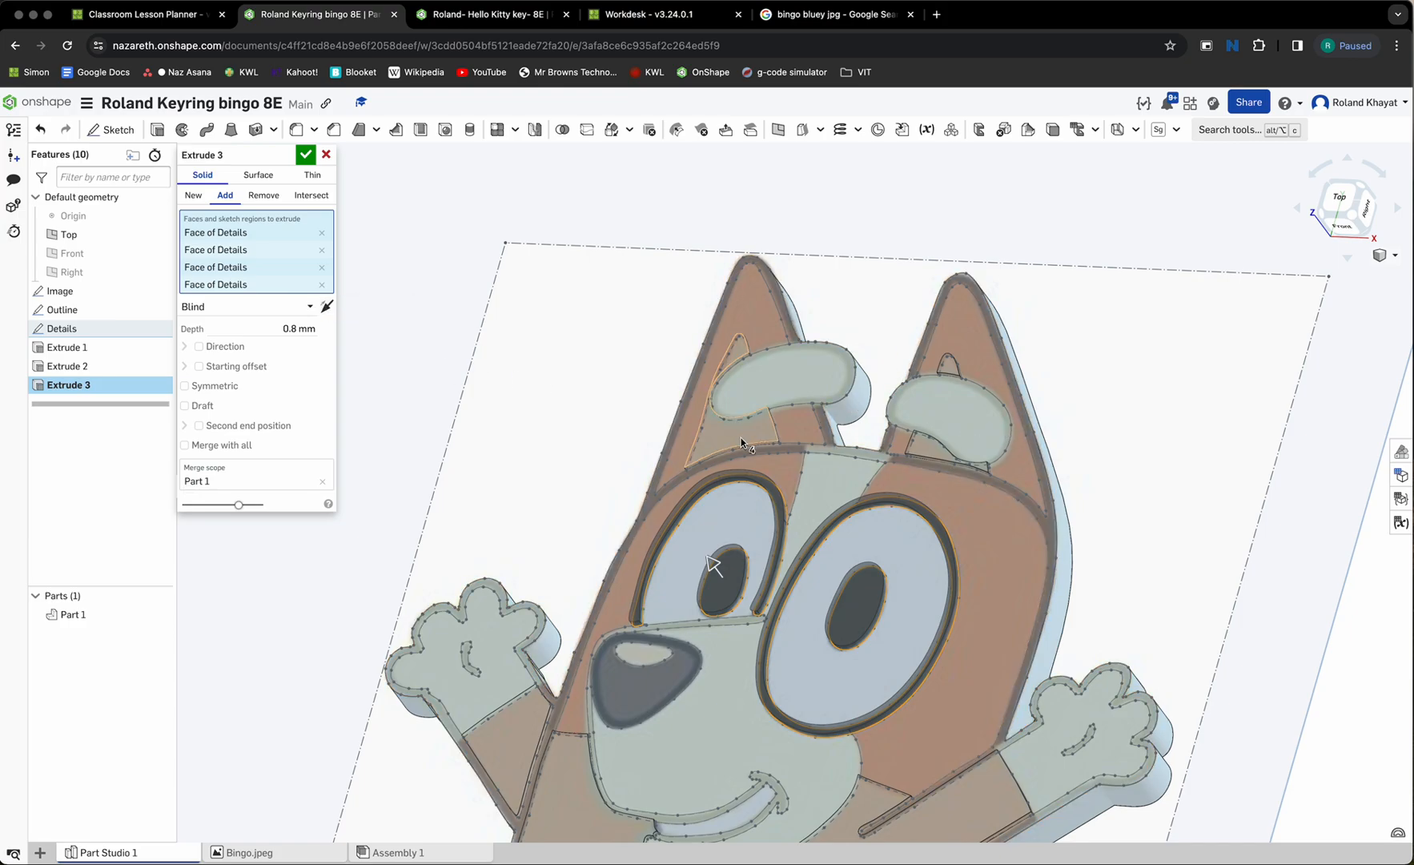
# - Accept the extrusion of the pupils and eye outlines
pyautogui.click(305, 154)
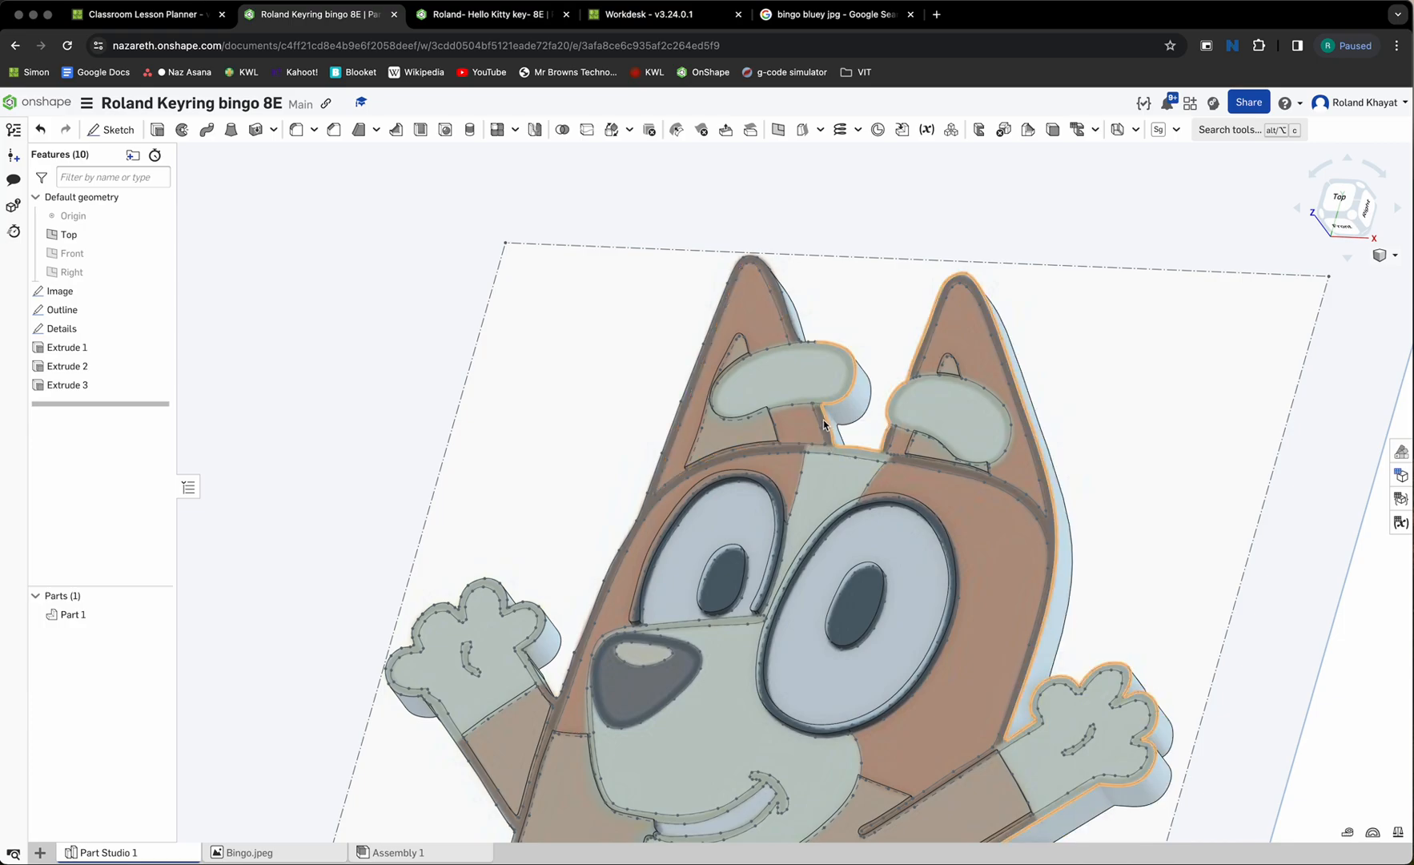
pyautogui.scroll(5, 833, 450)
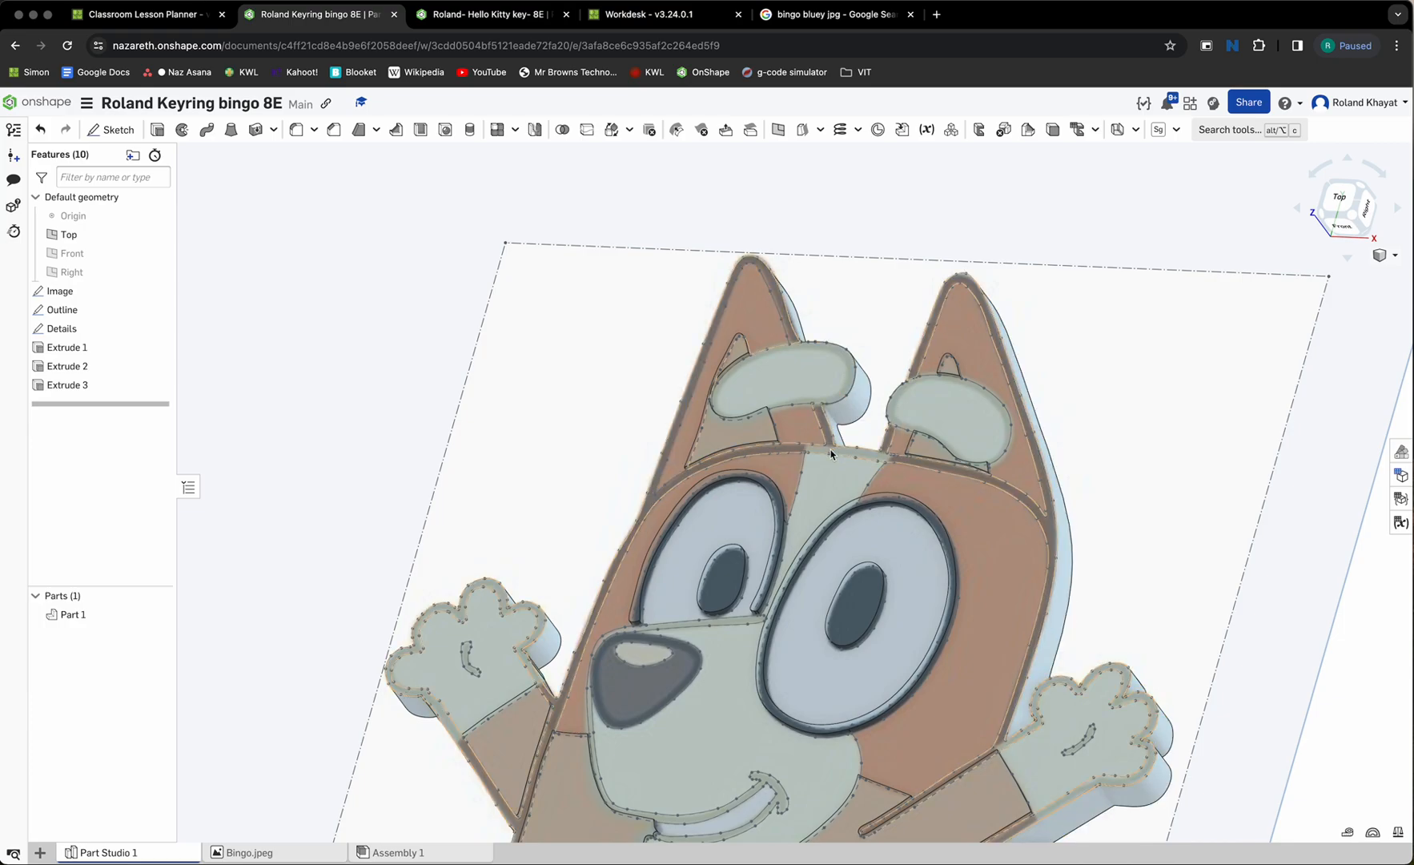
pyautogui.click(830, 453)
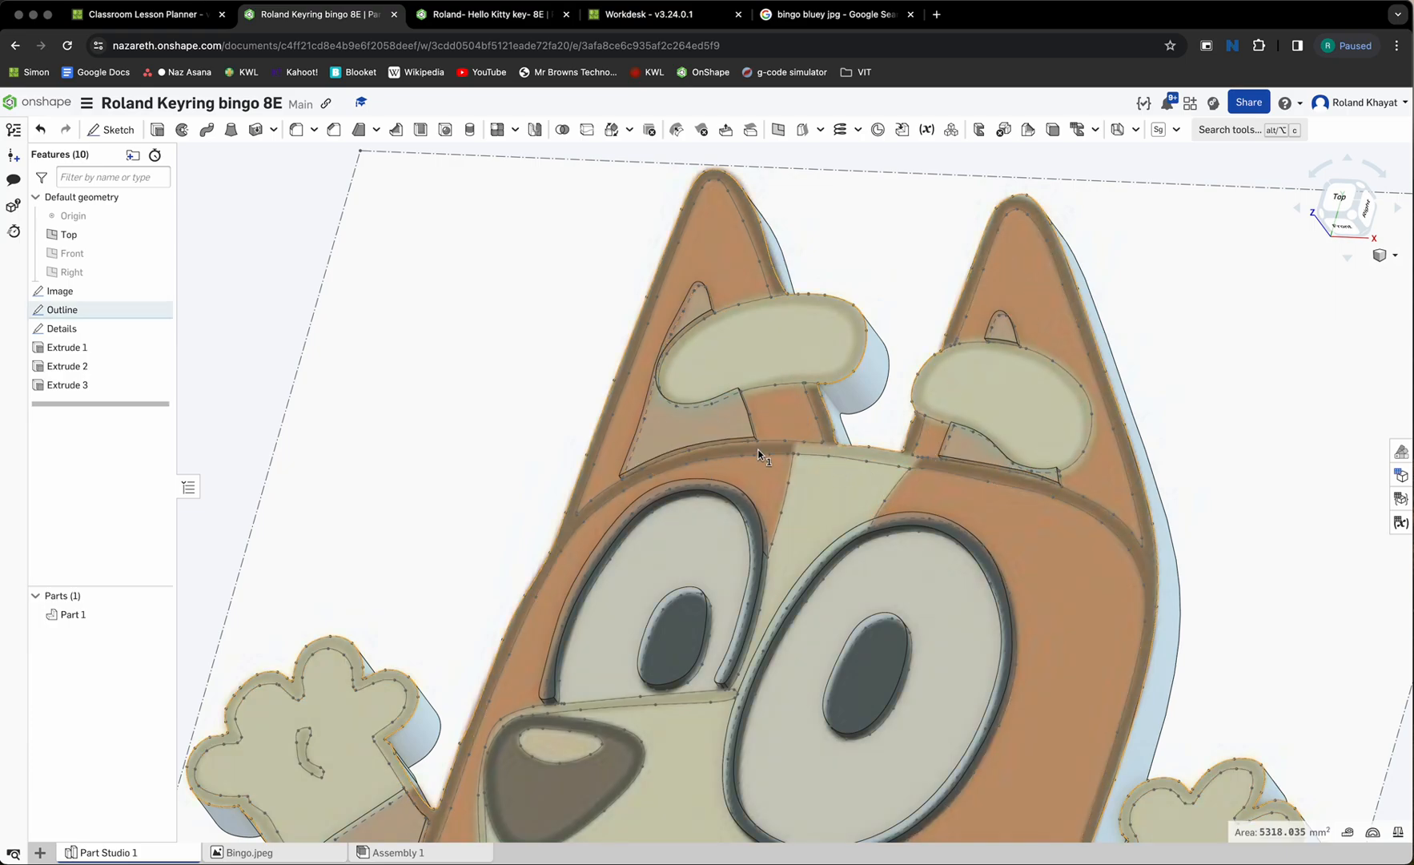
pyautogui.click(228, 329)
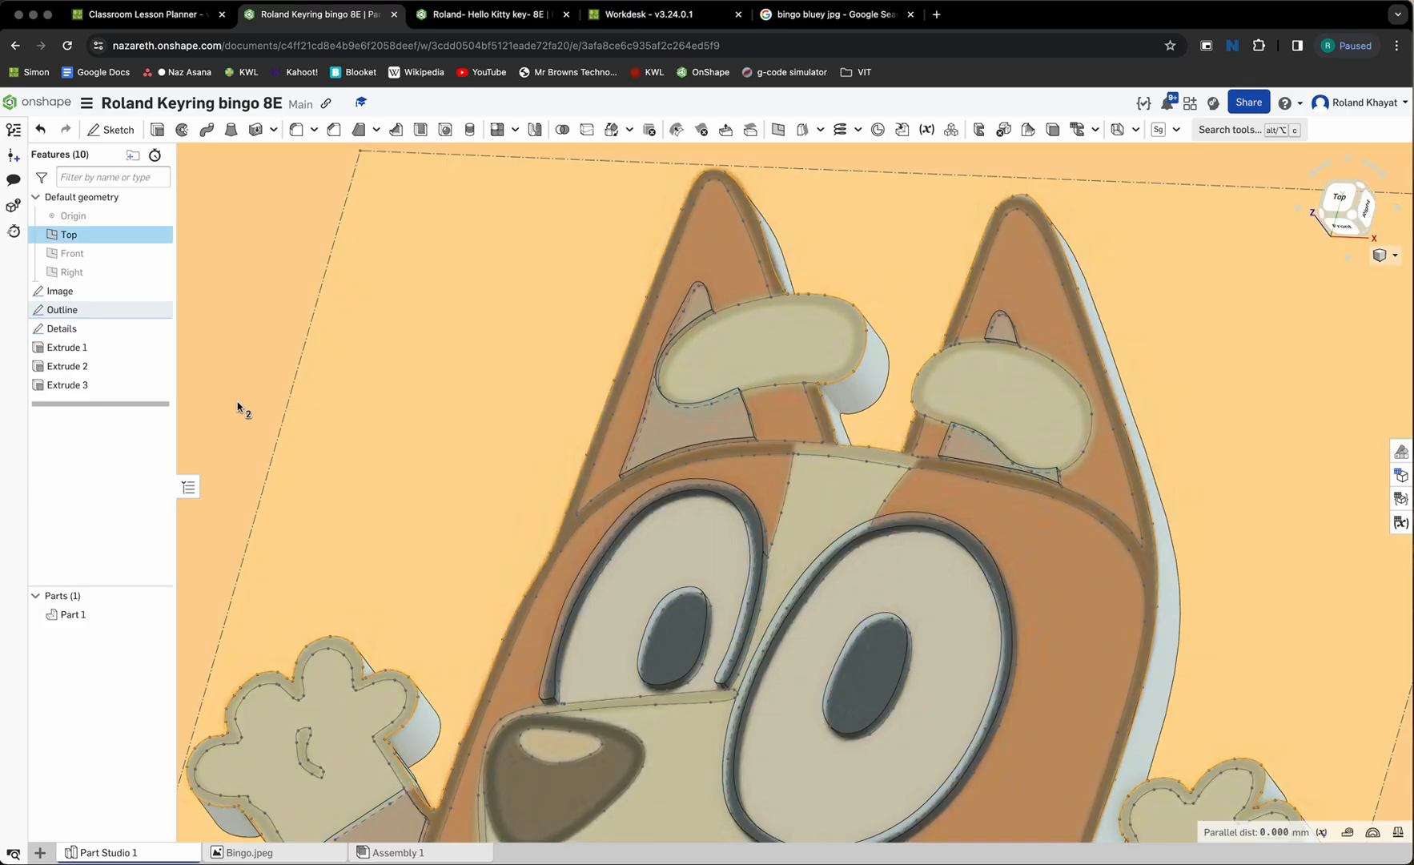
pyautogui.scroll(-10, 238, 406)
pyautogui.click(748, 466)
pyautogui.moveTo(431, 440); pyautogui.dragTo(710, 505, button='middle')
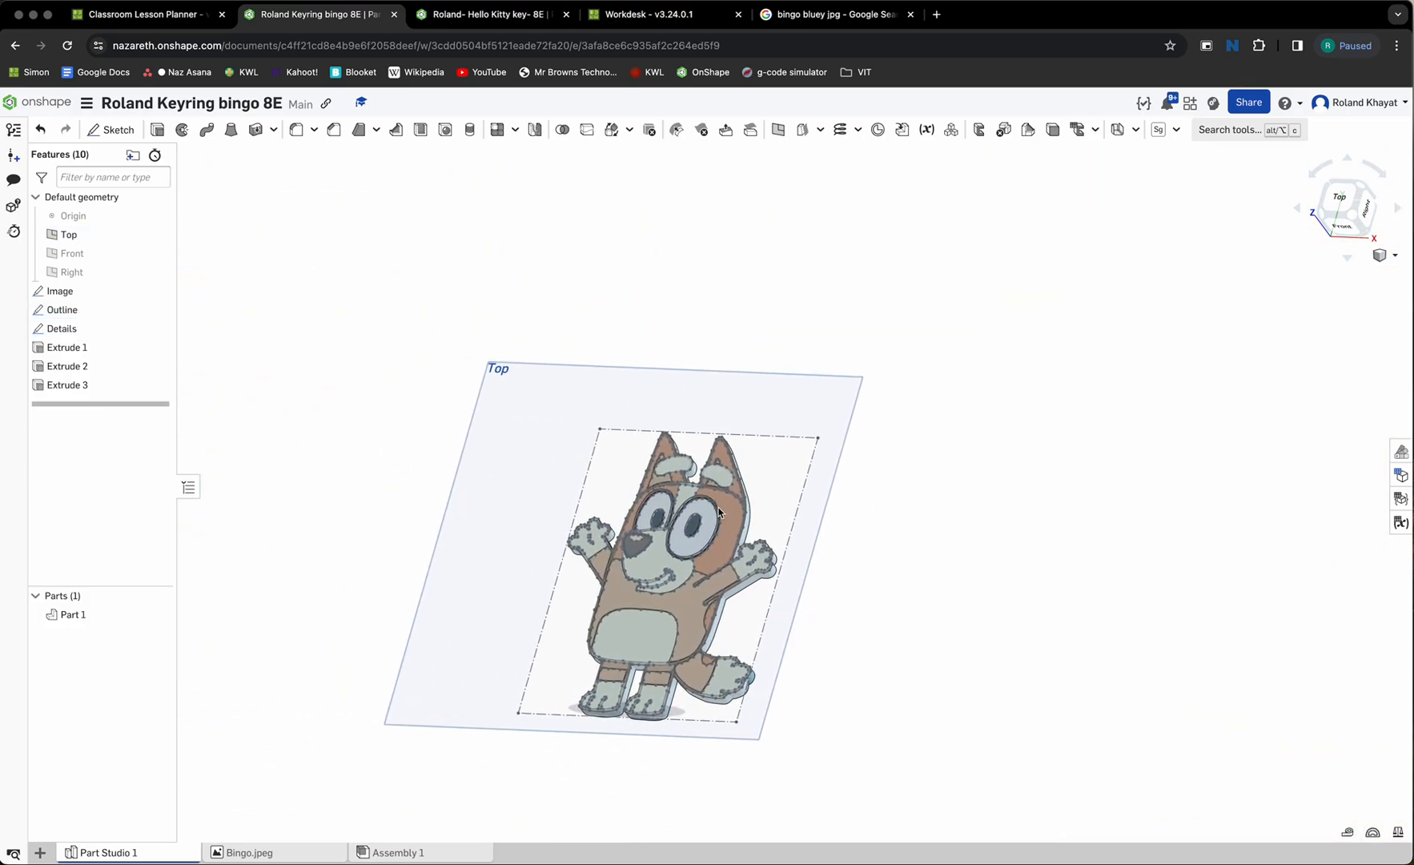
# - Hide Part 1 and examine the Details sketch curves around the left ear for closed, connected boundaries
pyautogui.click(157, 615)
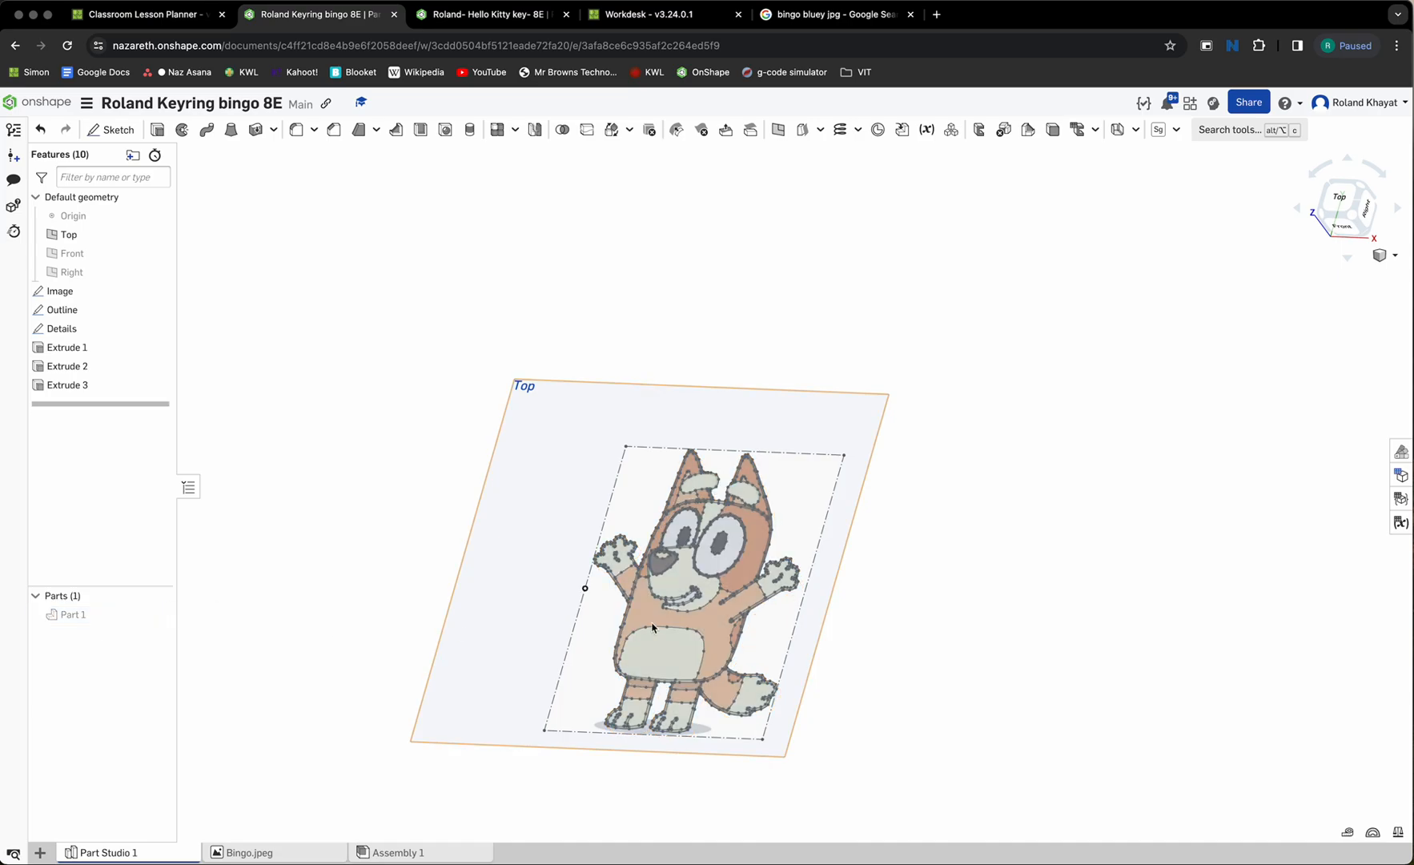
pyautogui.scroll(10, 683, 480)
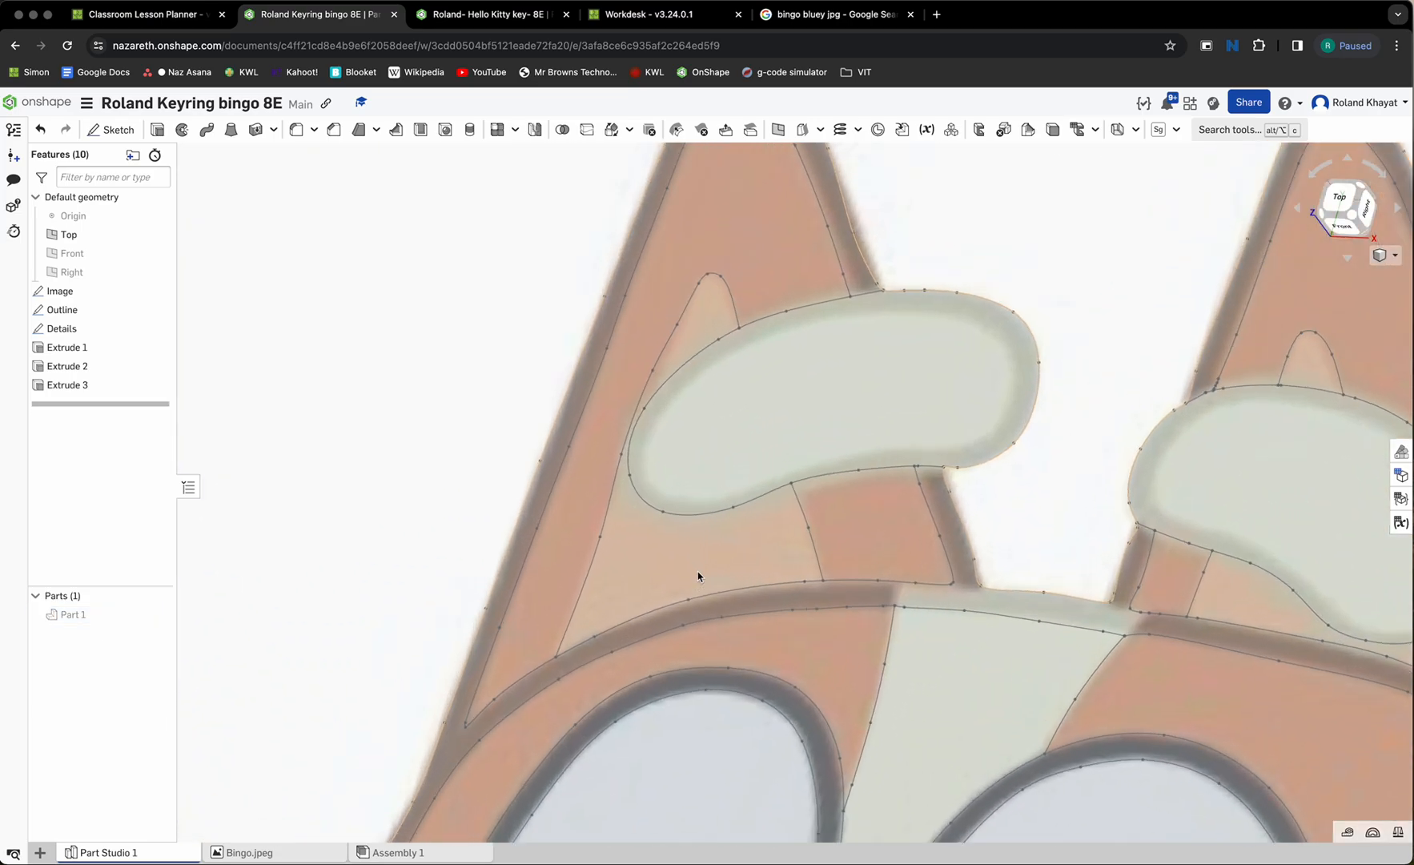
pyautogui.scroll(5, 698, 575)
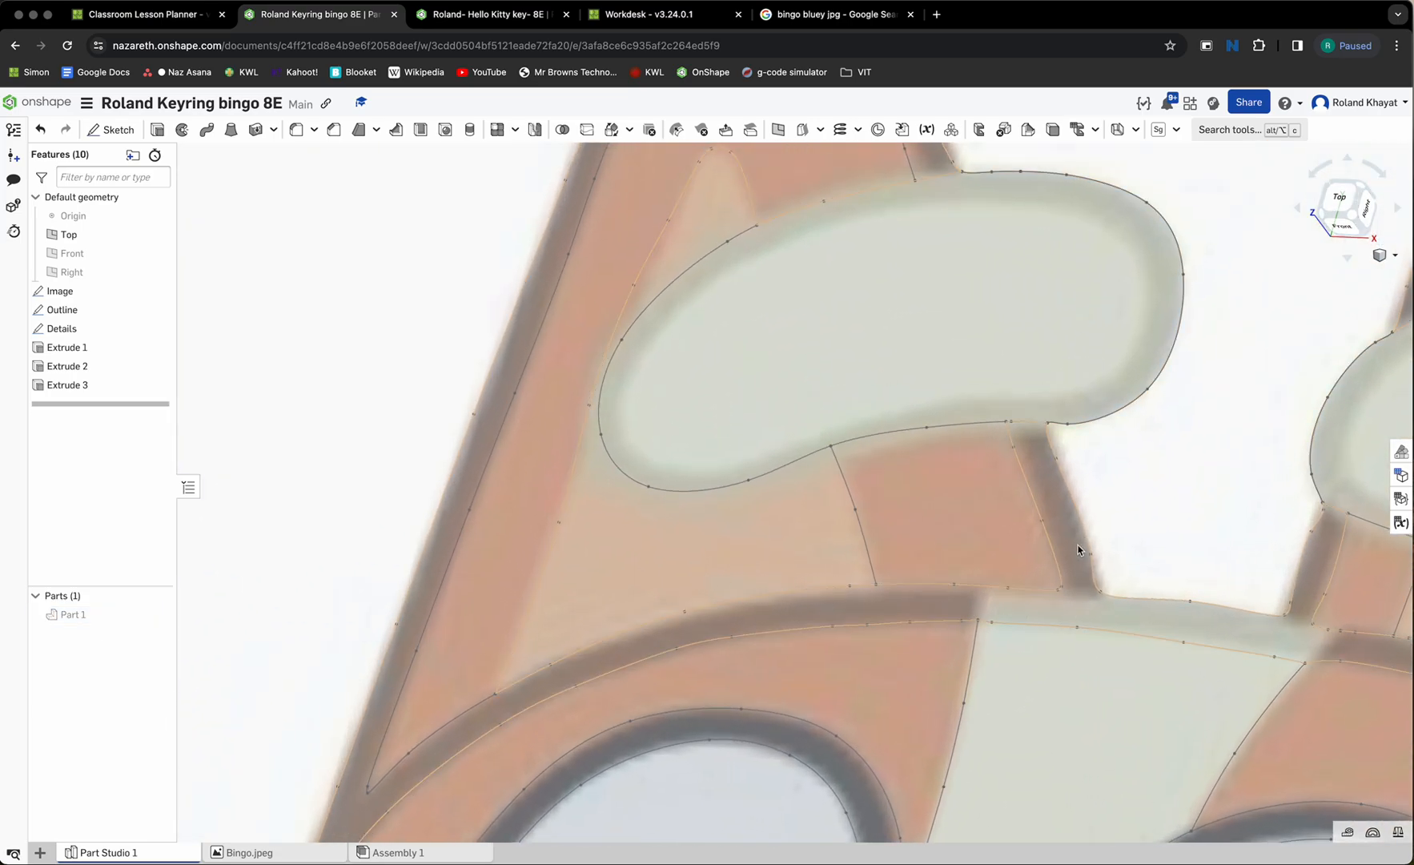
pyautogui.scroll(5, 1032, 427)
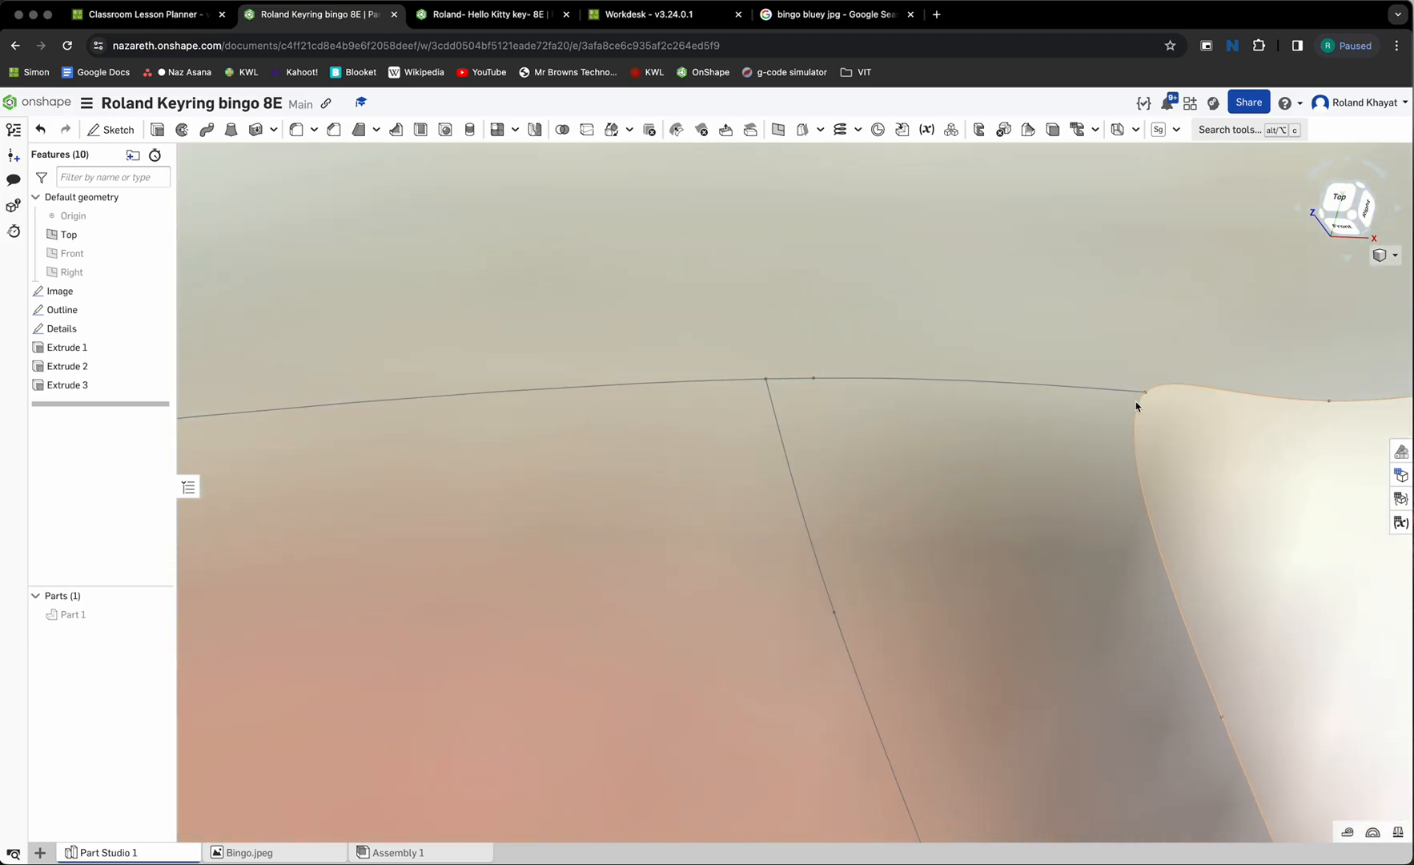
pyautogui.click(775, 422)
pyautogui.scroll(-5, 978, 725)
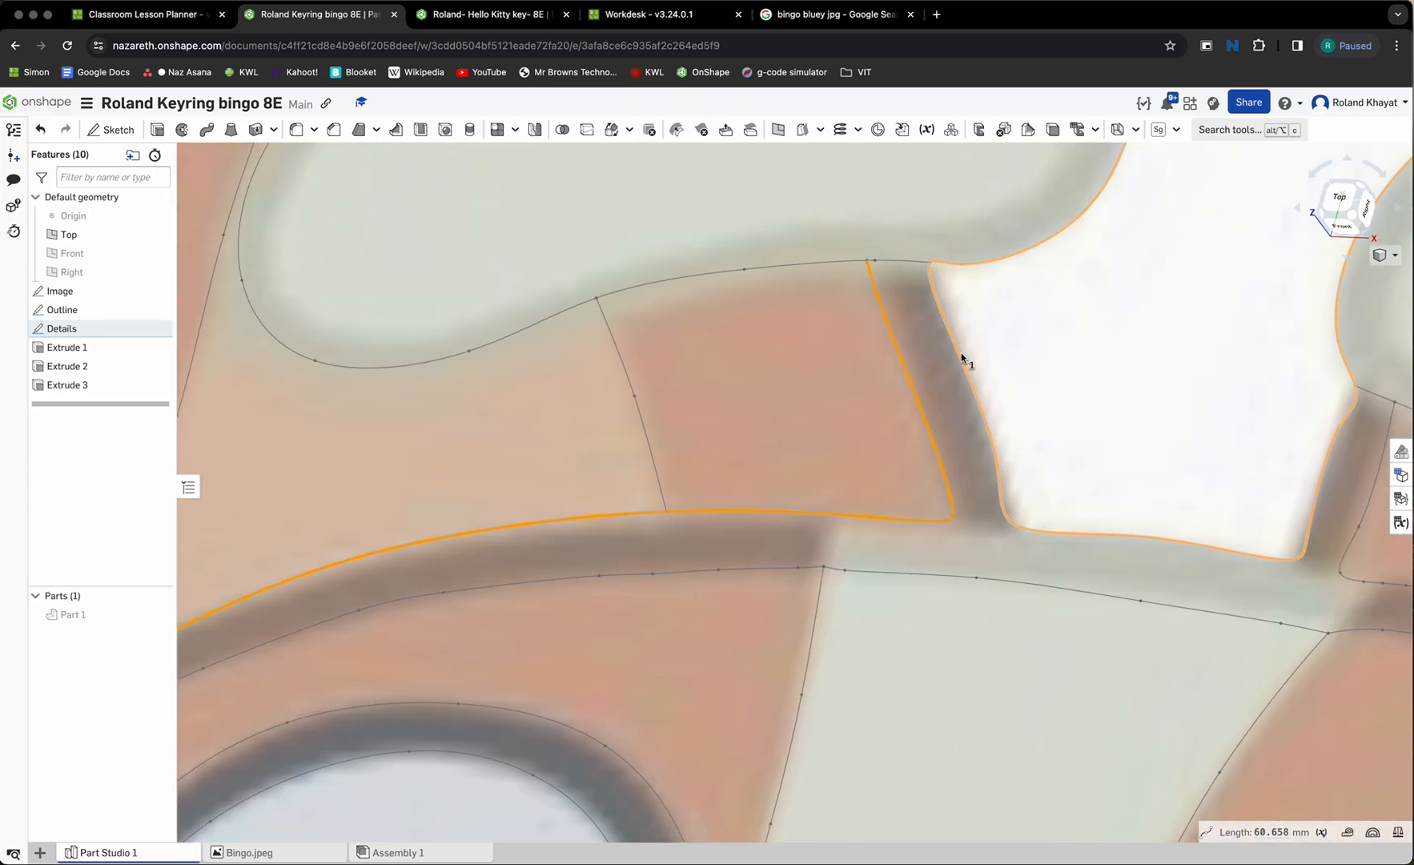
pyautogui.moveTo(610, 534); pyautogui.dragTo(962, 472)
pyautogui.scroll(5, 675, 489)
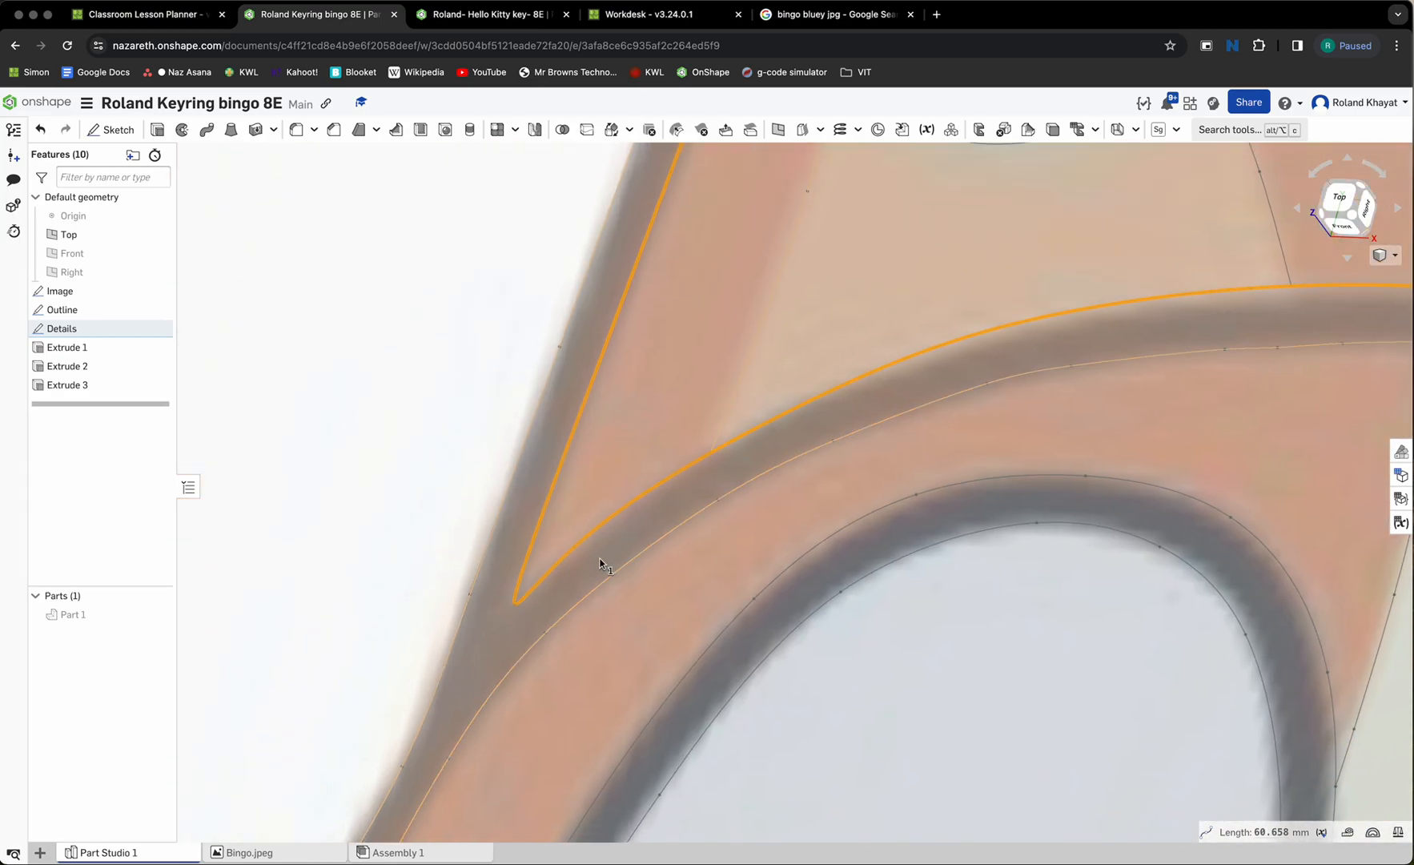
pyautogui.scroll(3, 600, 565)
pyautogui.scroll(-6, 675, 452)
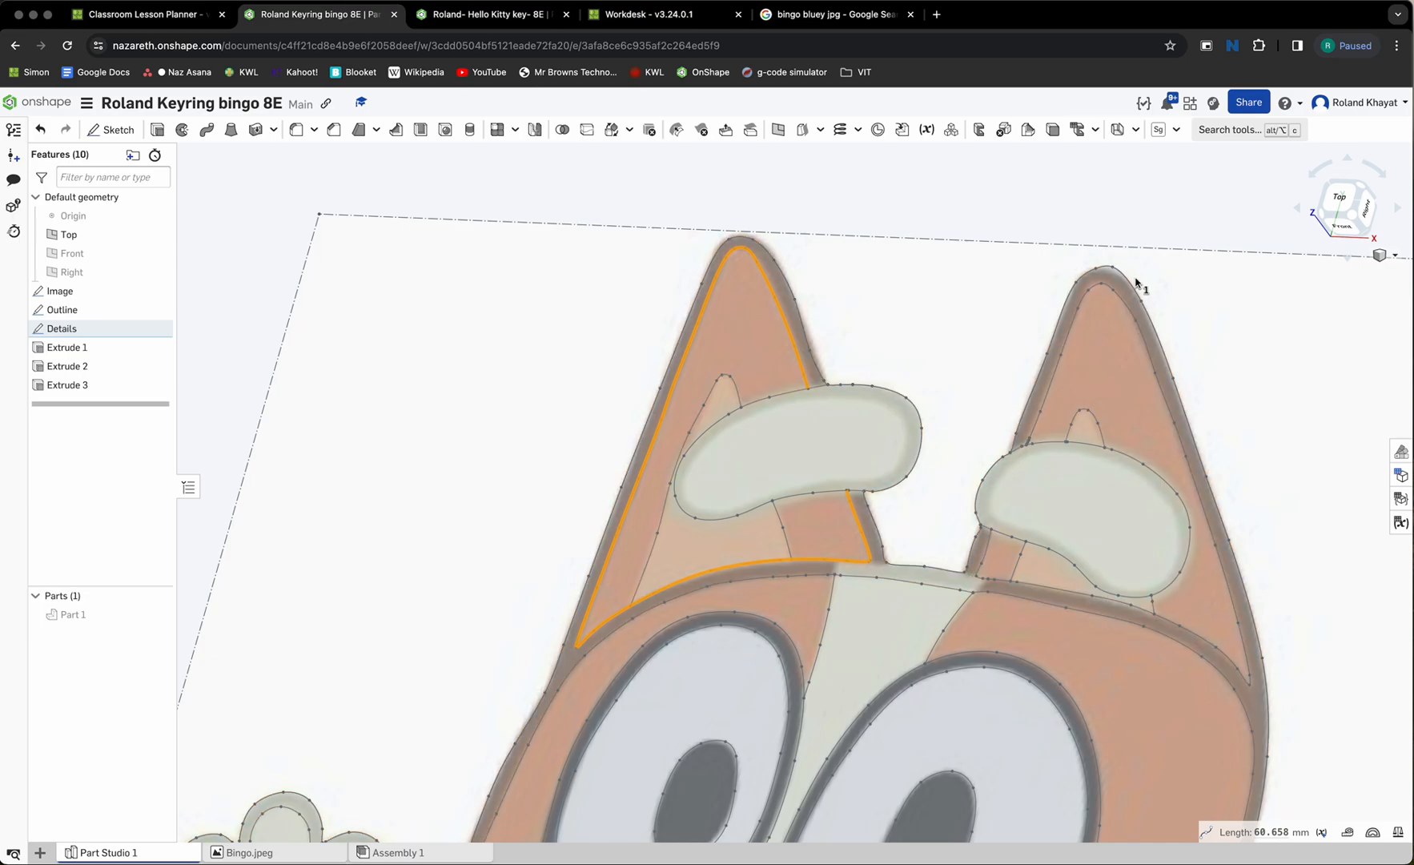
# - Examine the dark outline band from the right ear along the arm and body to the tail for gaps or overlaps
pyautogui.scroll(5, 1023, 444)
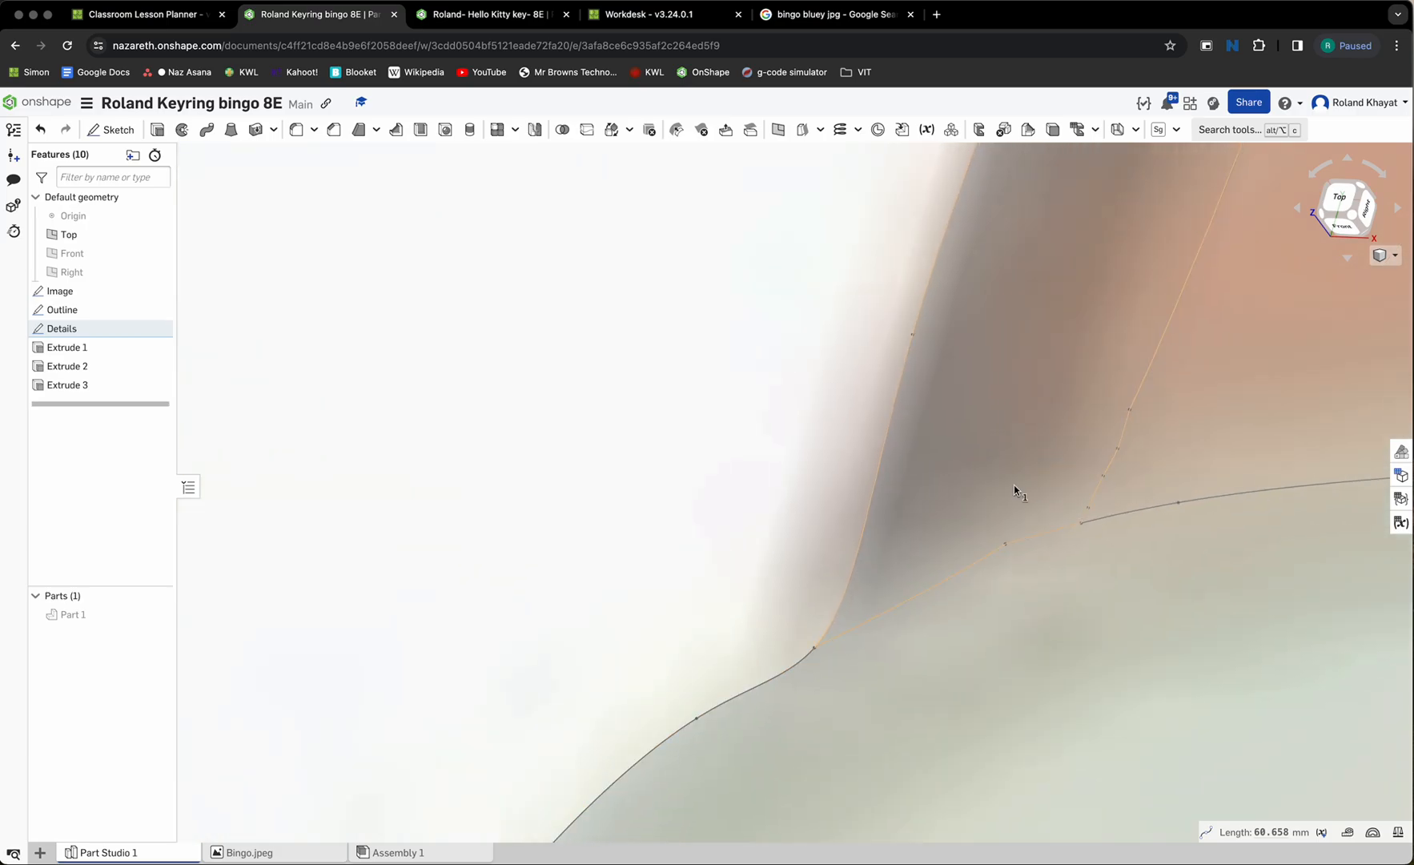
pyautogui.scroll(-2, 993, 516)
pyautogui.scroll(-3, 995, 485)
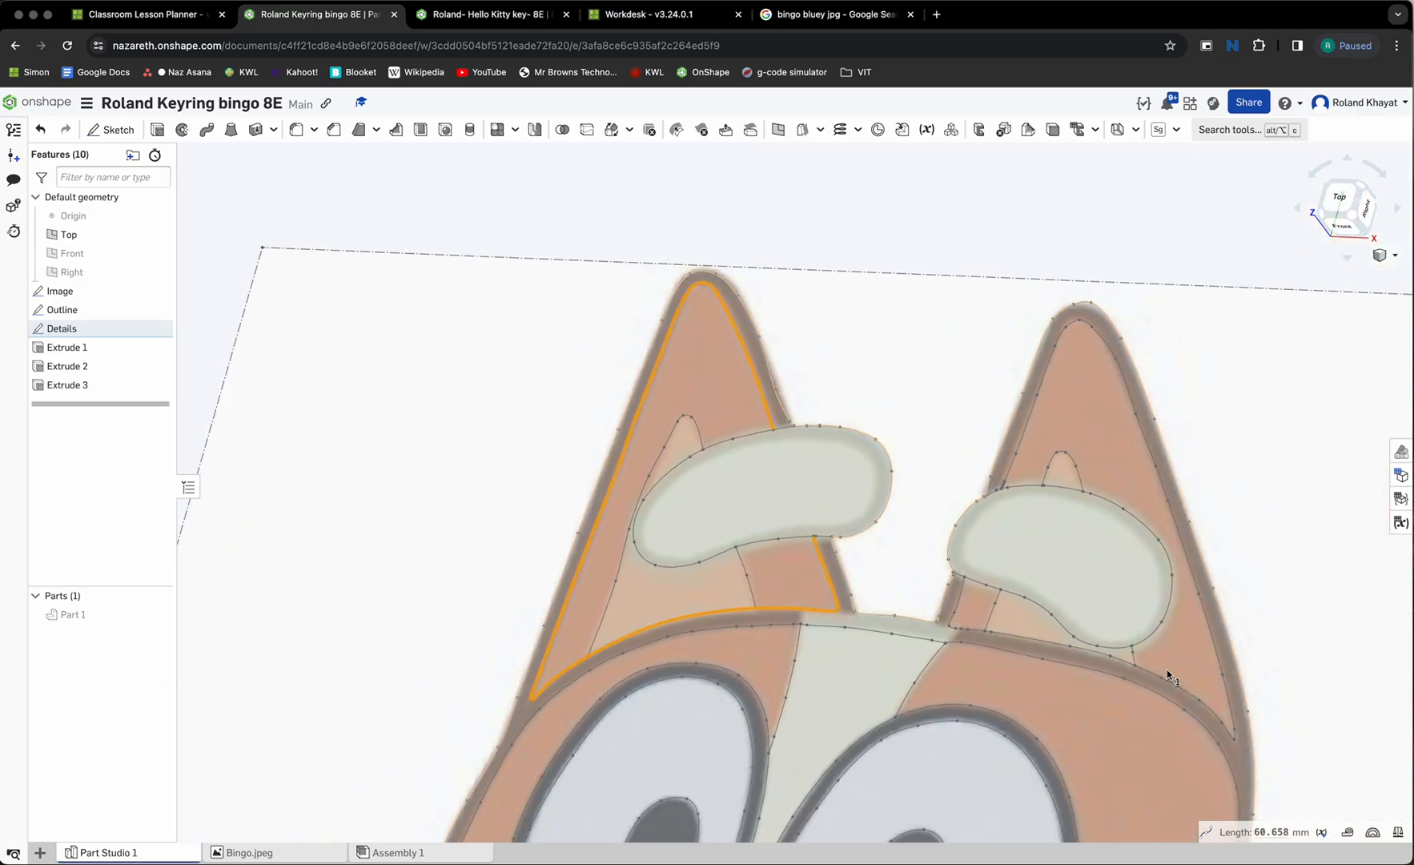
pyautogui.scroll(5, 1030, 291)
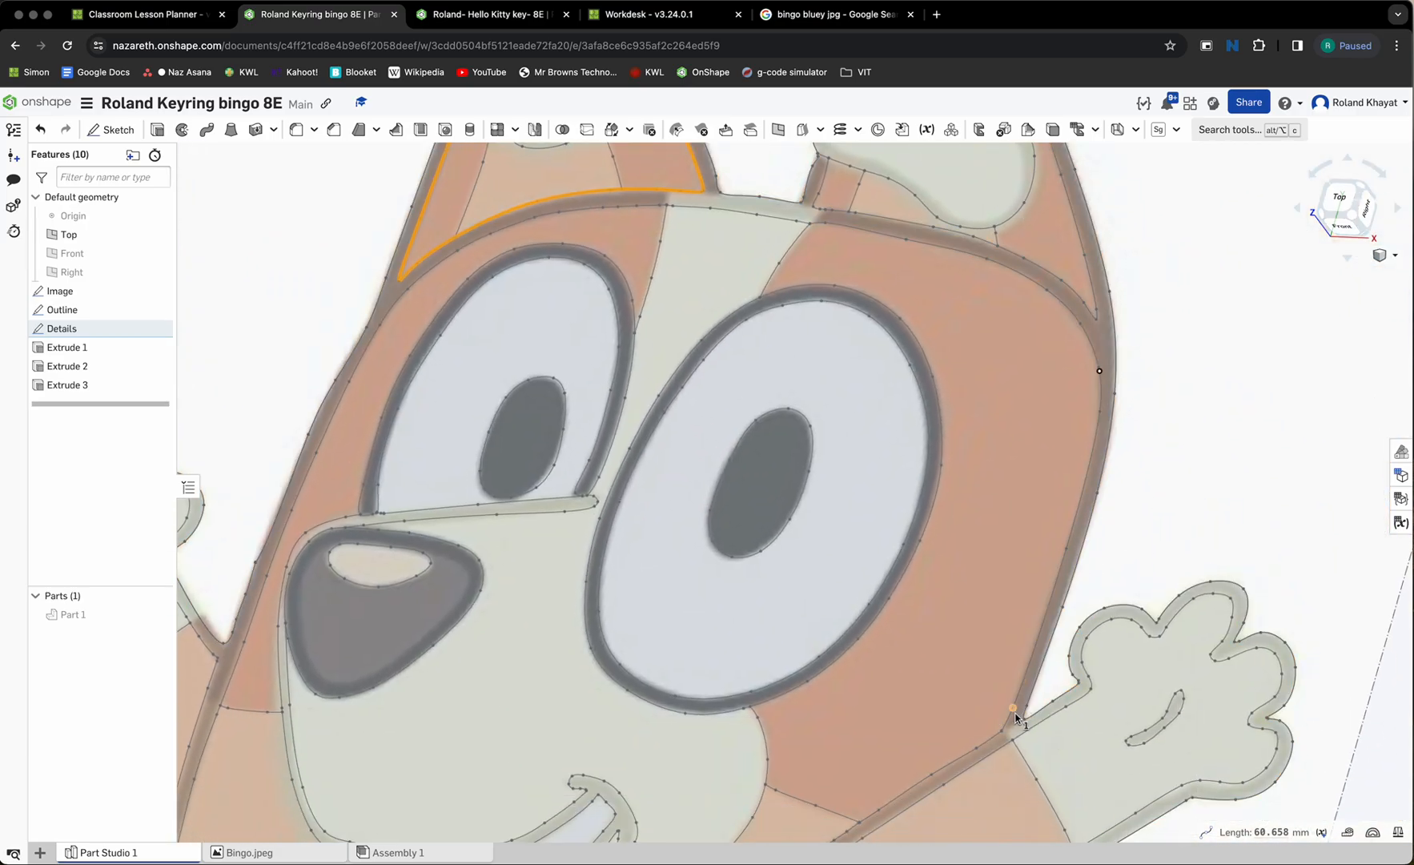
pyautogui.moveTo(1016, 728); pyautogui.dragTo(1002, 491, button='middle')
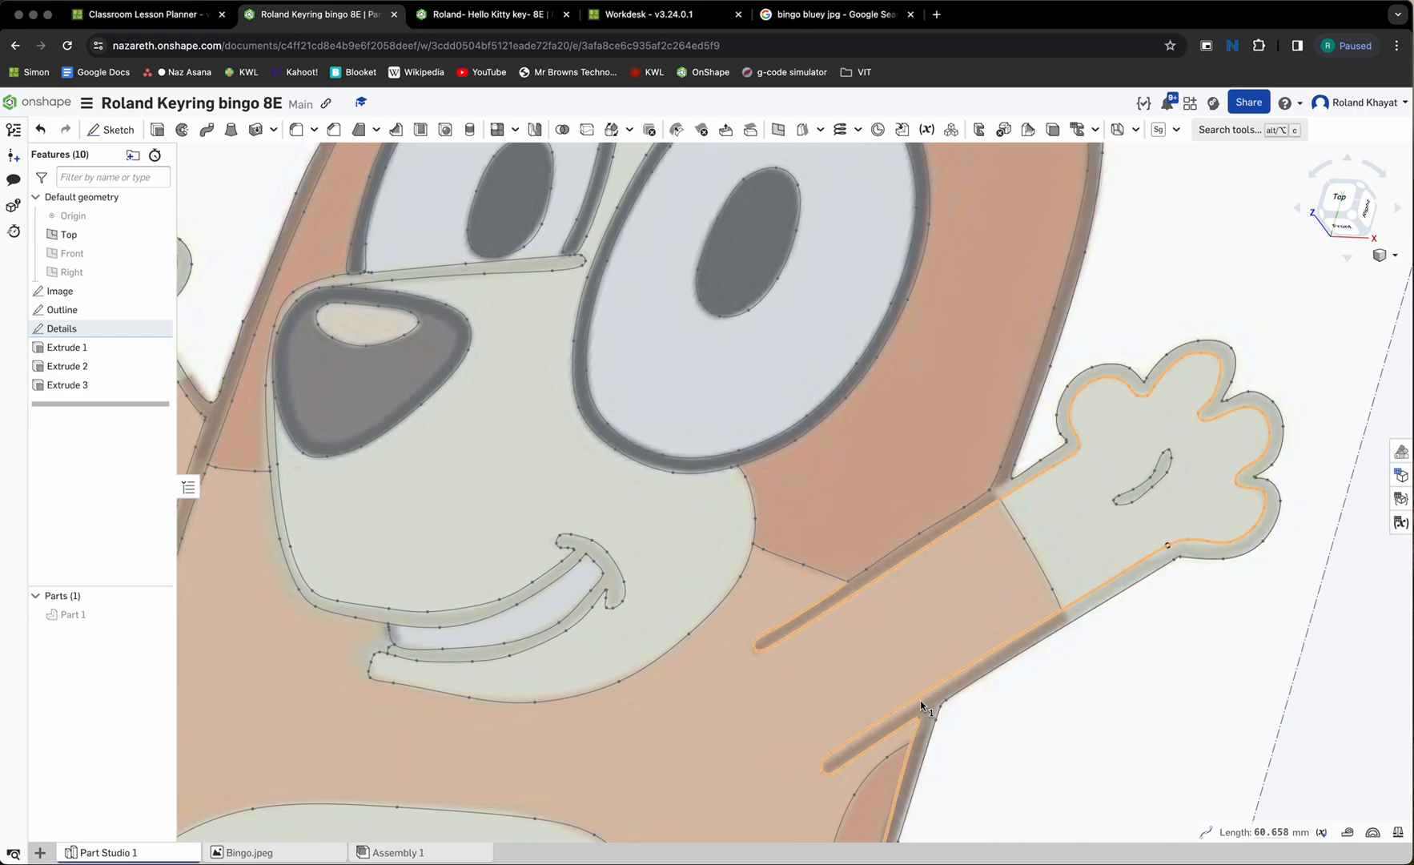
pyautogui.moveTo(932, 739); pyautogui.dragTo(940, 494, button='middle')
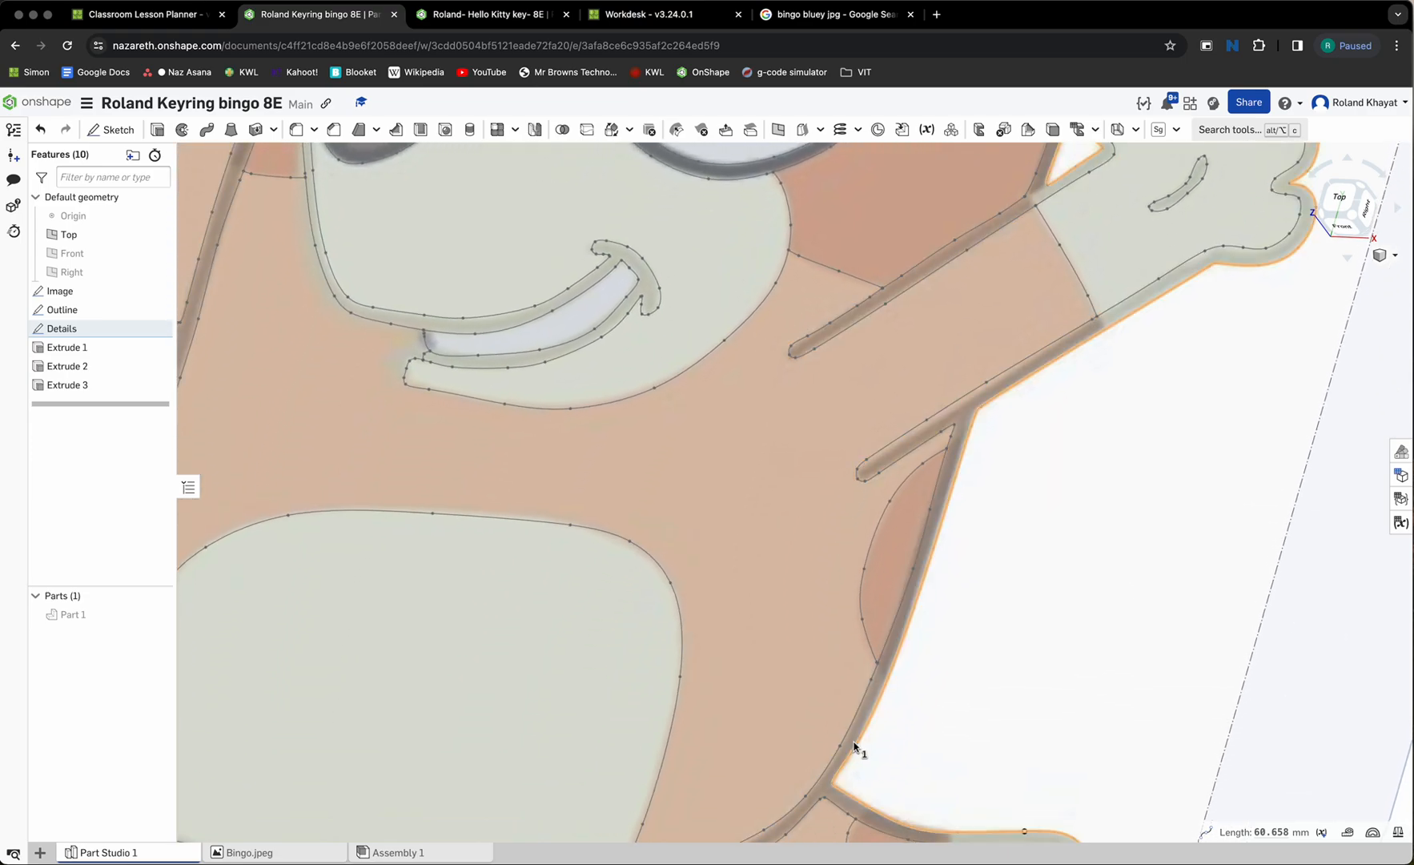
pyautogui.scroll(-5, 821, 673)
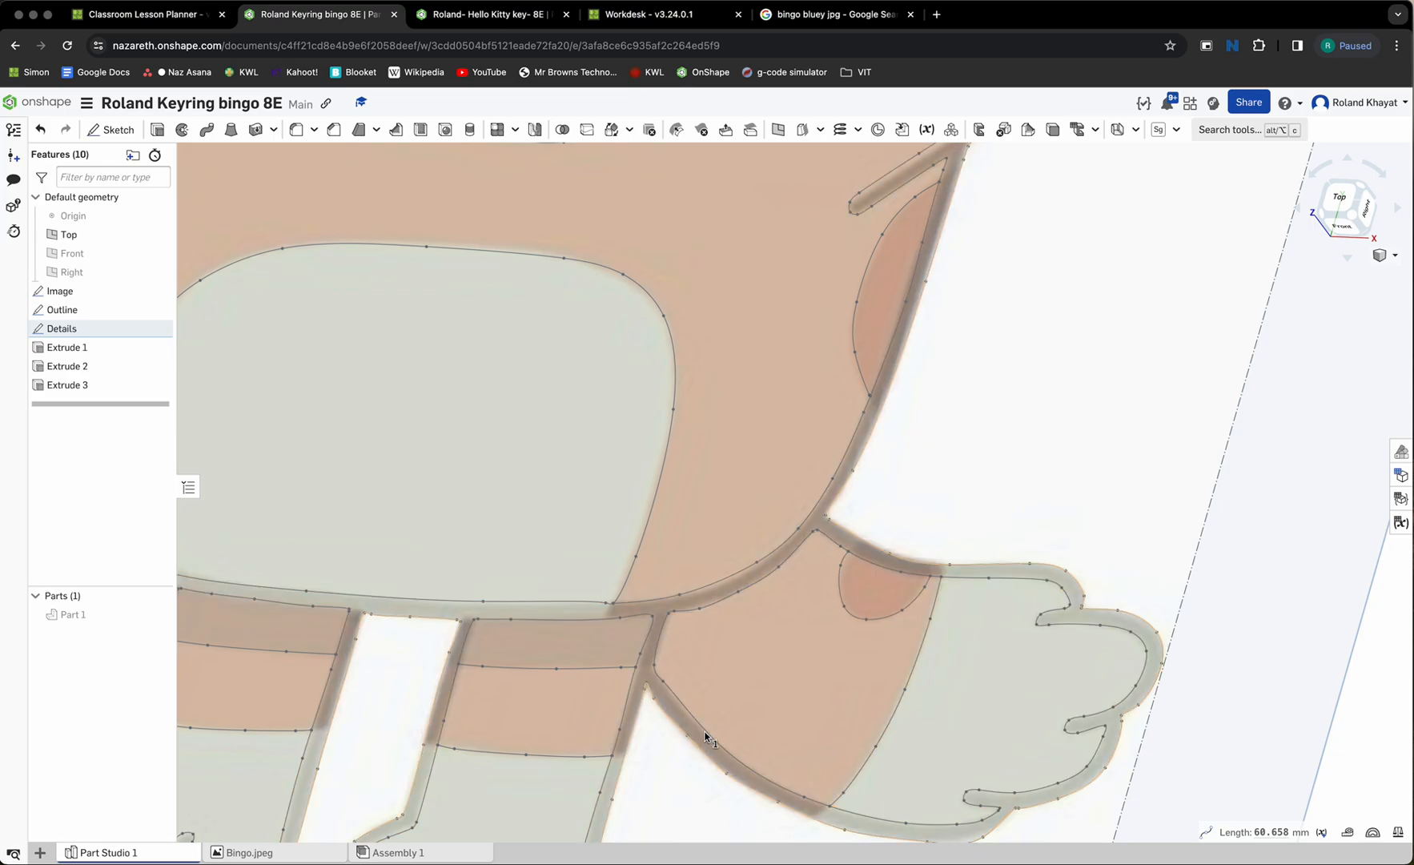
pyautogui.scroll(-5, 647, 617)
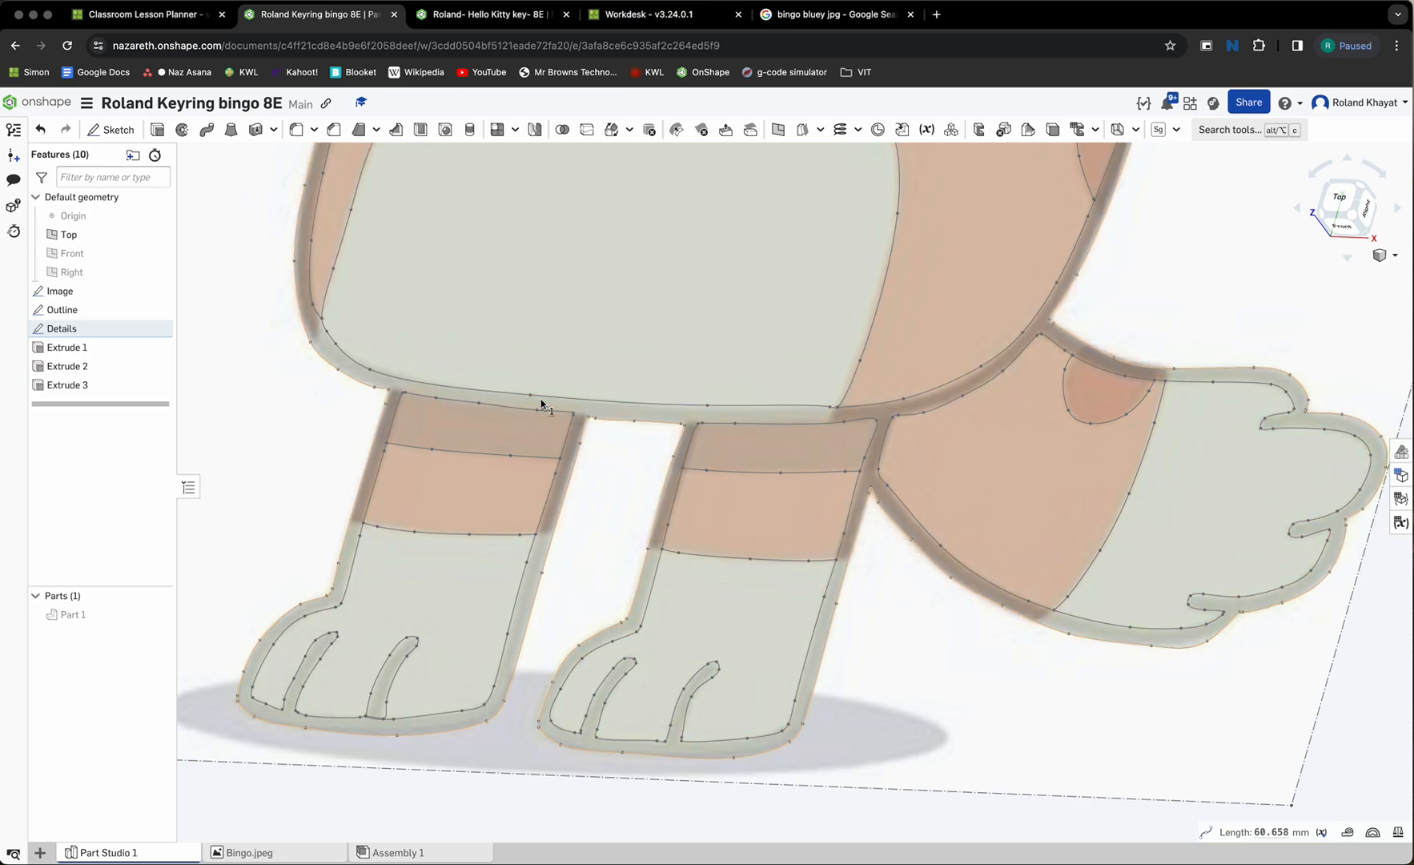
# - Edit the Details sketch and trim the overlapping curve segment at the base of the left foot's second toe line
pyautogui.scroll(6, 365, 730)
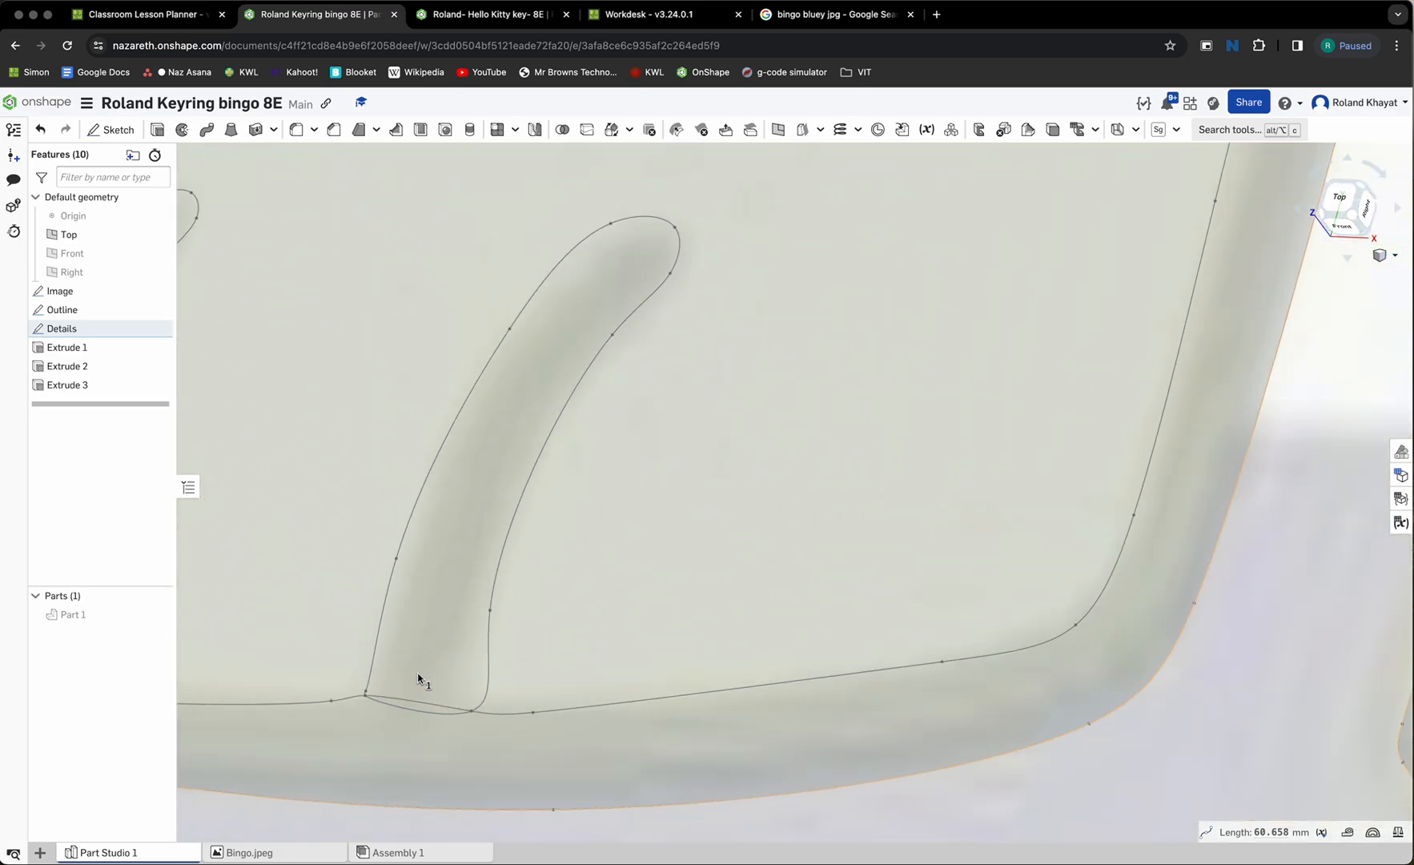
pyautogui.scroll(3, 418, 679)
pyautogui.moveTo(463, 666); pyautogui.dragTo(836, 527, button='middle')
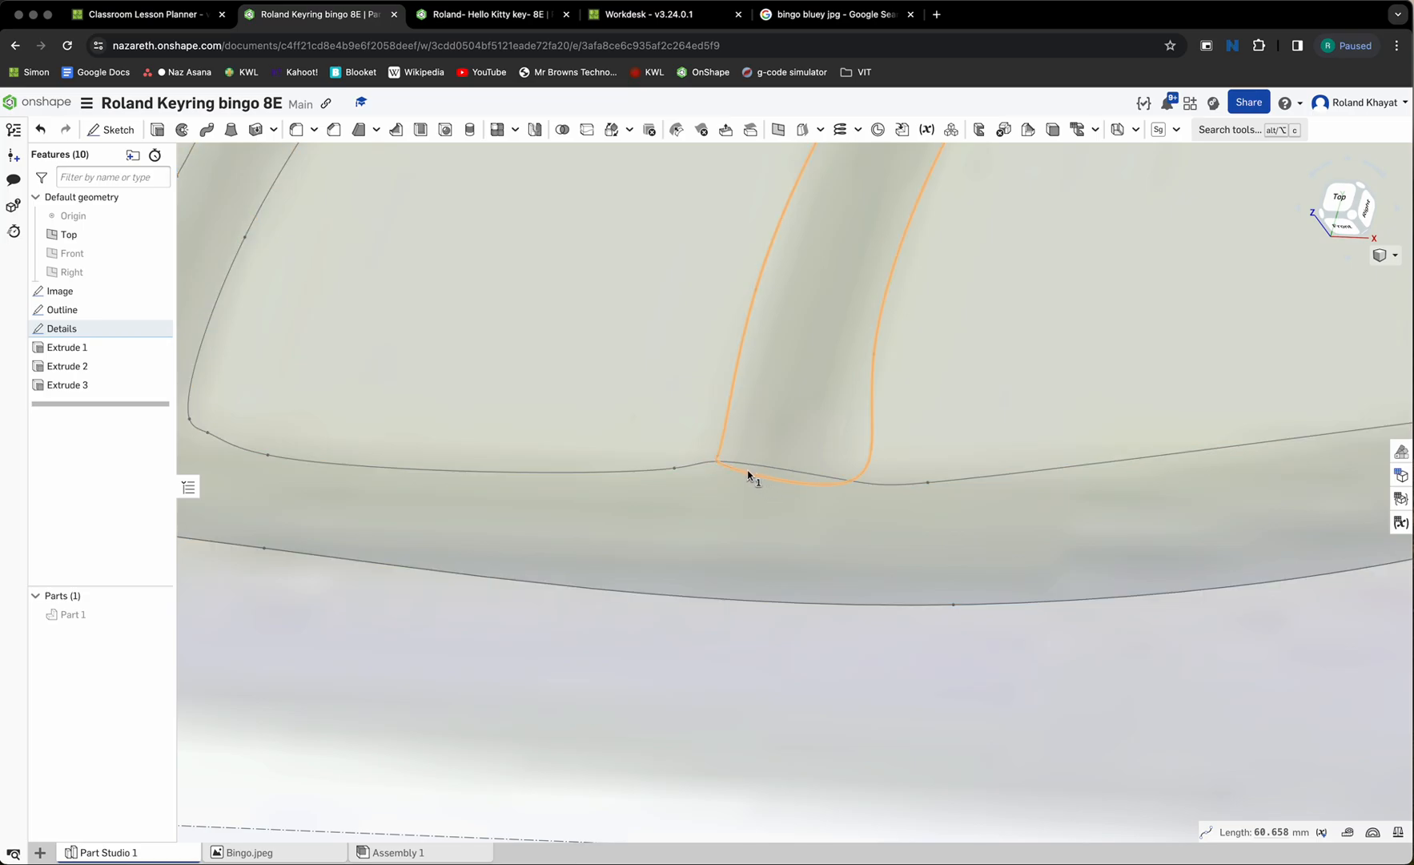
pyautogui.scroll(3, 812, 481)
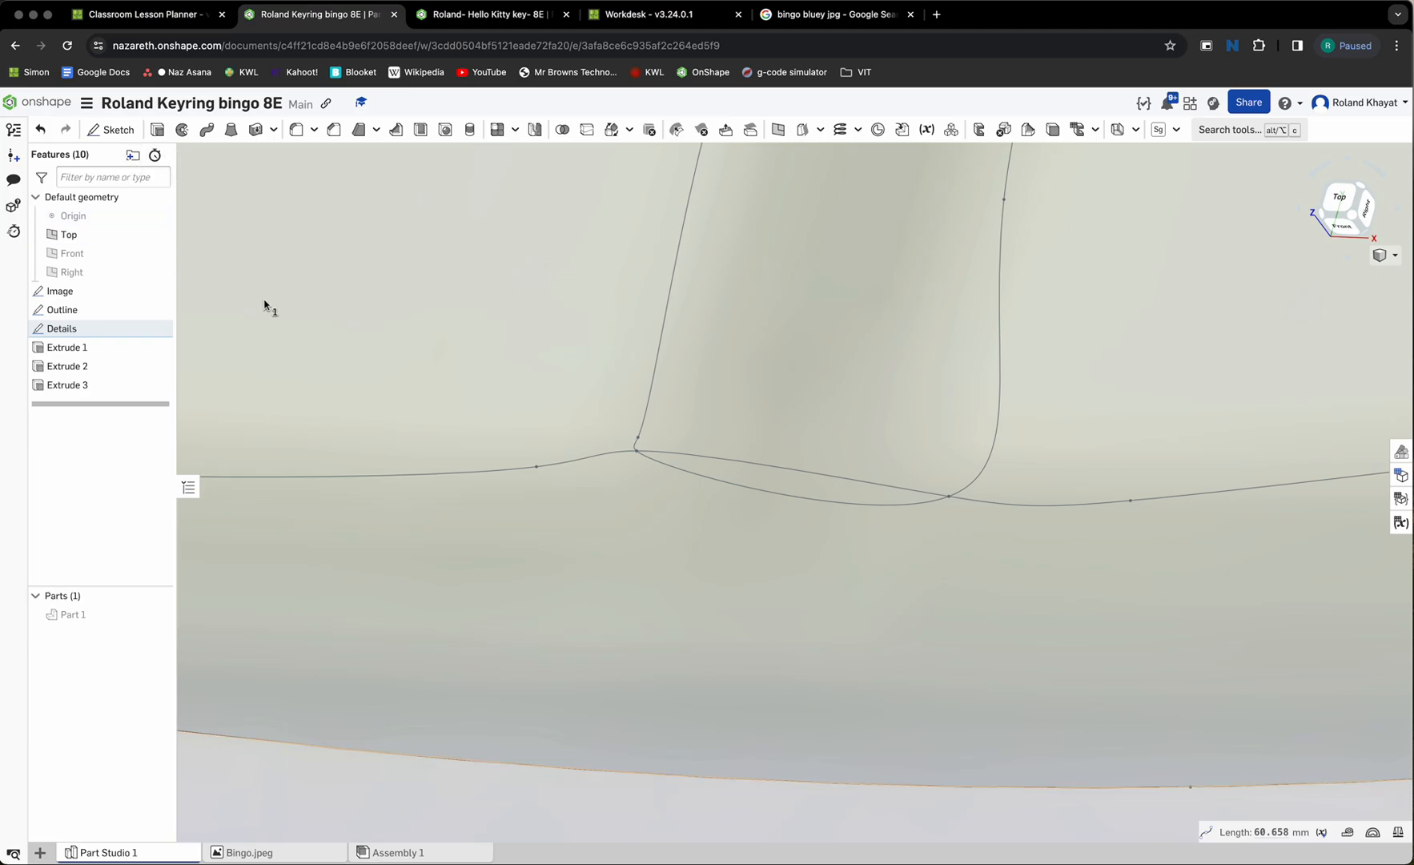
pyautogui.doubleClick(86, 329)
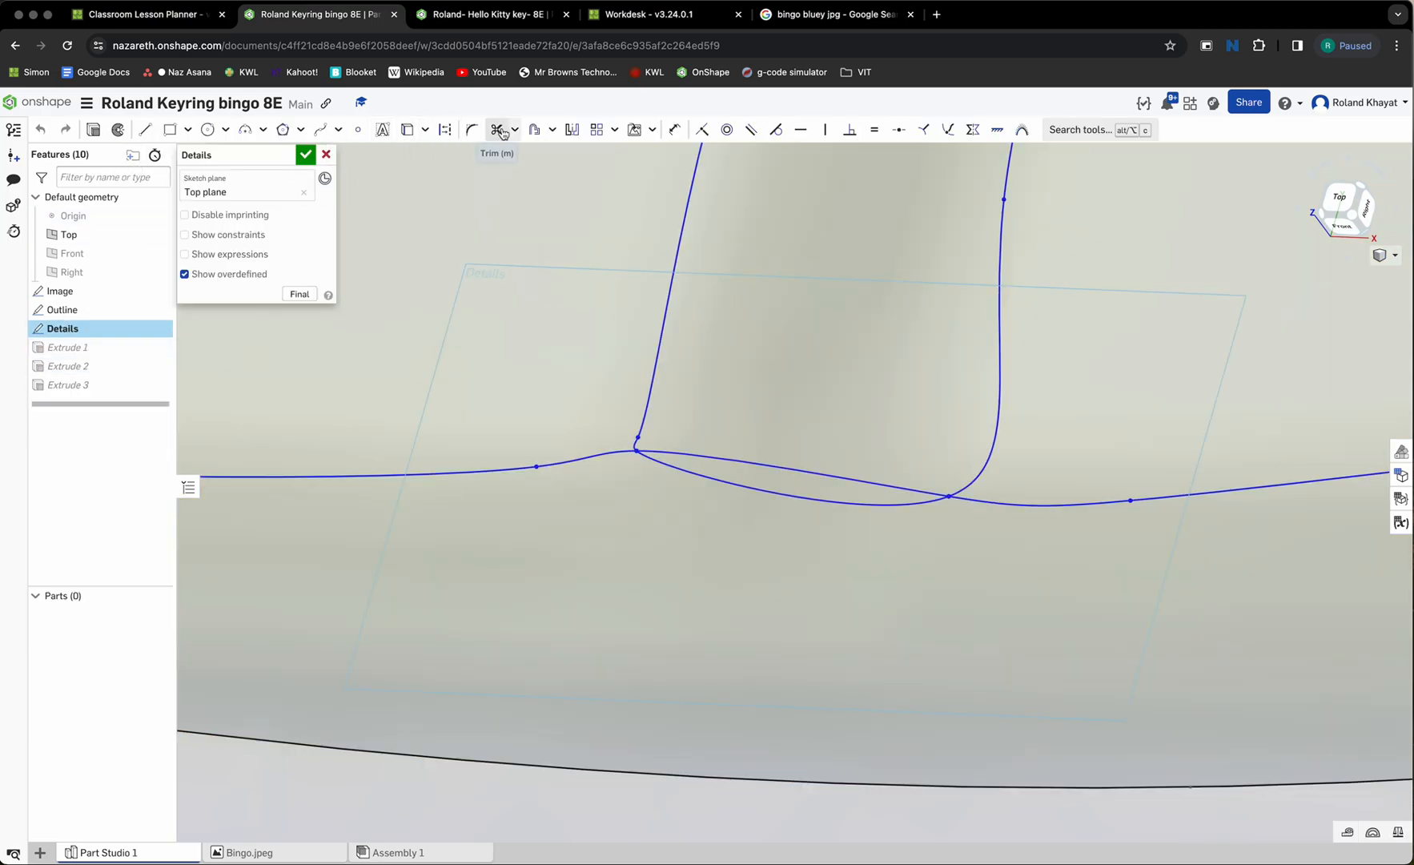
pyautogui.click(851, 502)
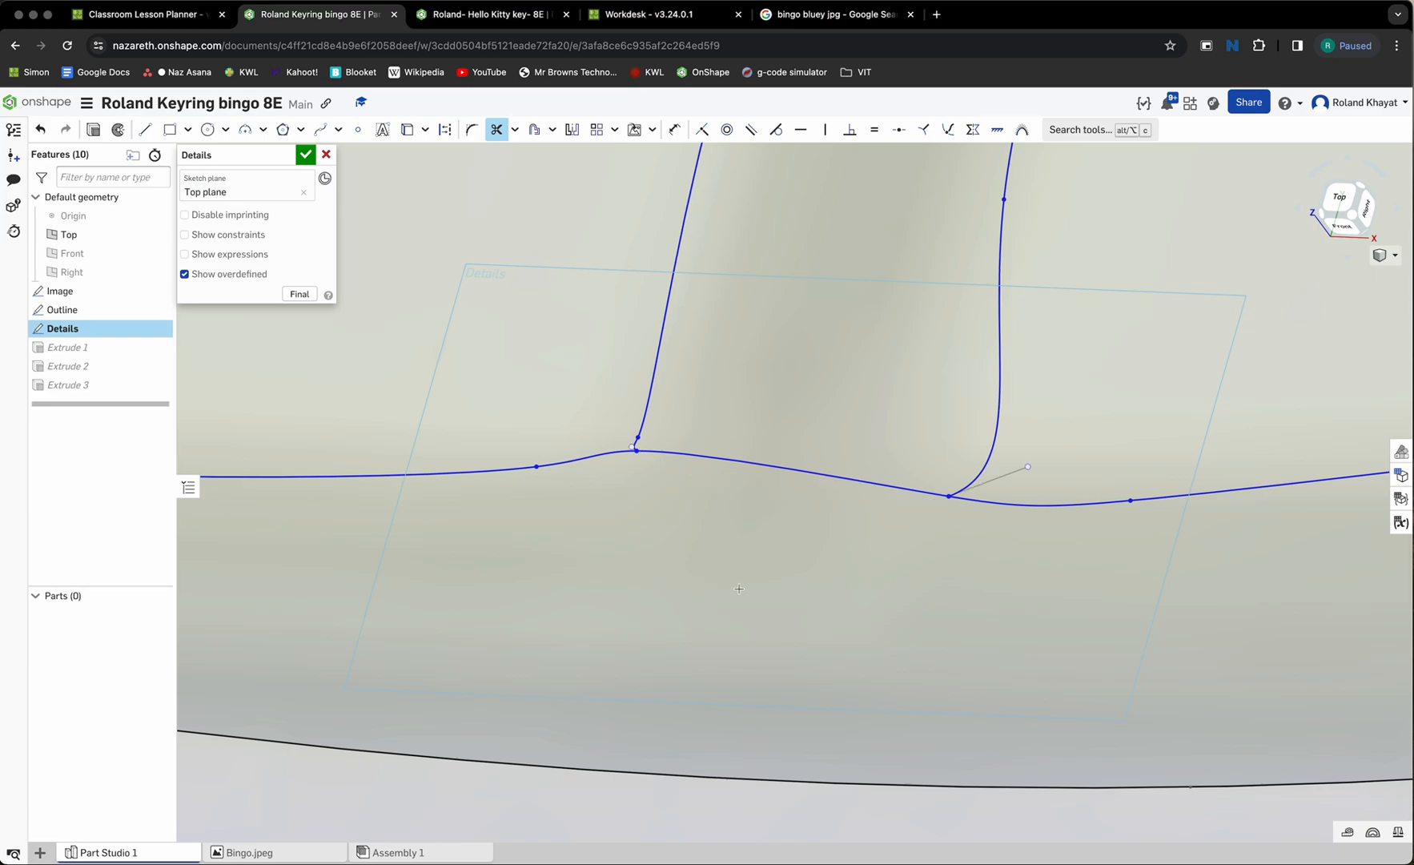
# - Reshape the lower end of the toe line's left curve so it meets the foot outline without a kink
pyautogui.scroll(-10, 728, 586)
pyautogui.moveTo(871, 600); pyautogui.dragTo(891, 607, button='middle')
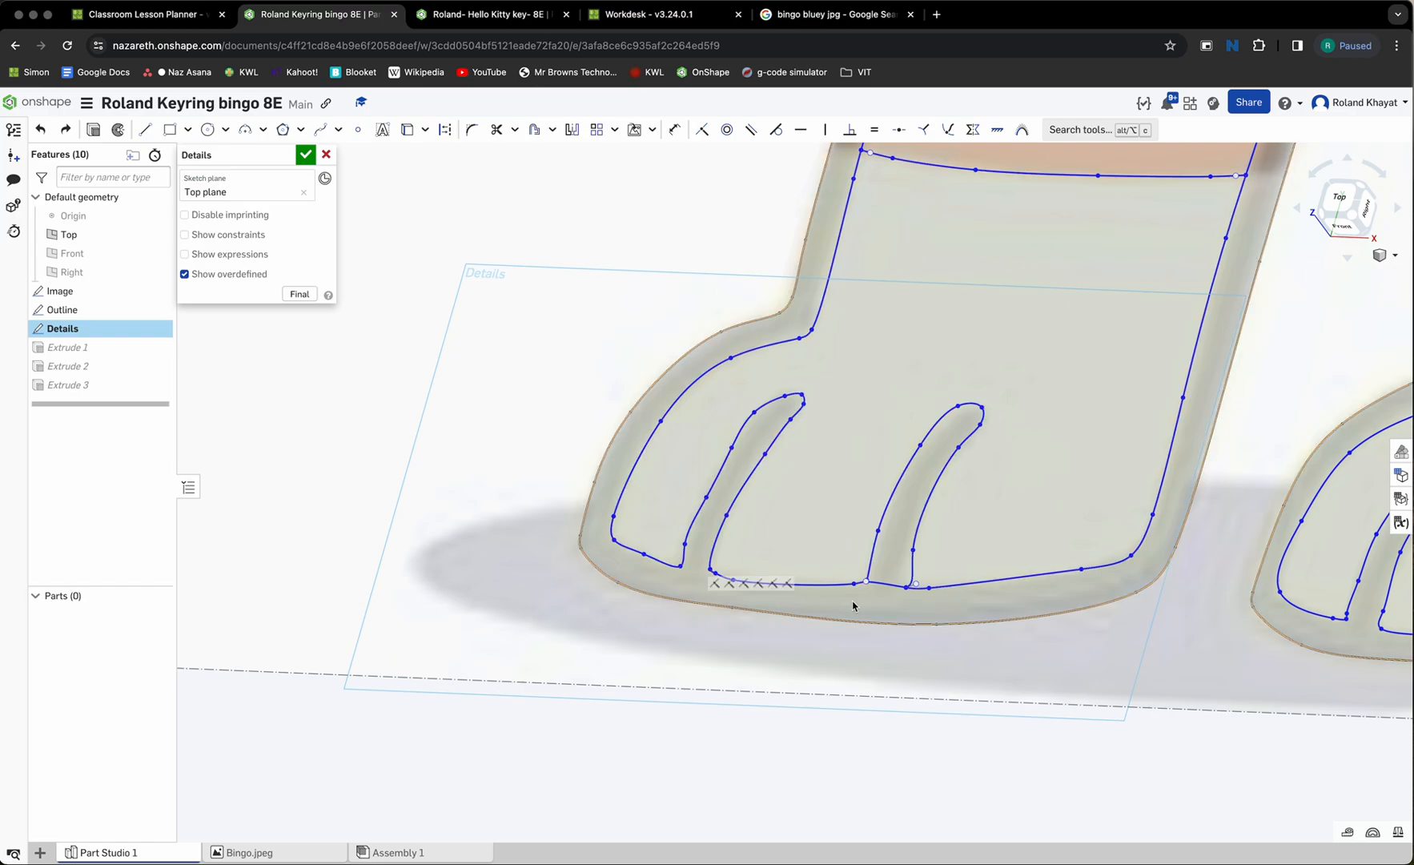
pyautogui.scroll(10, 853, 606)
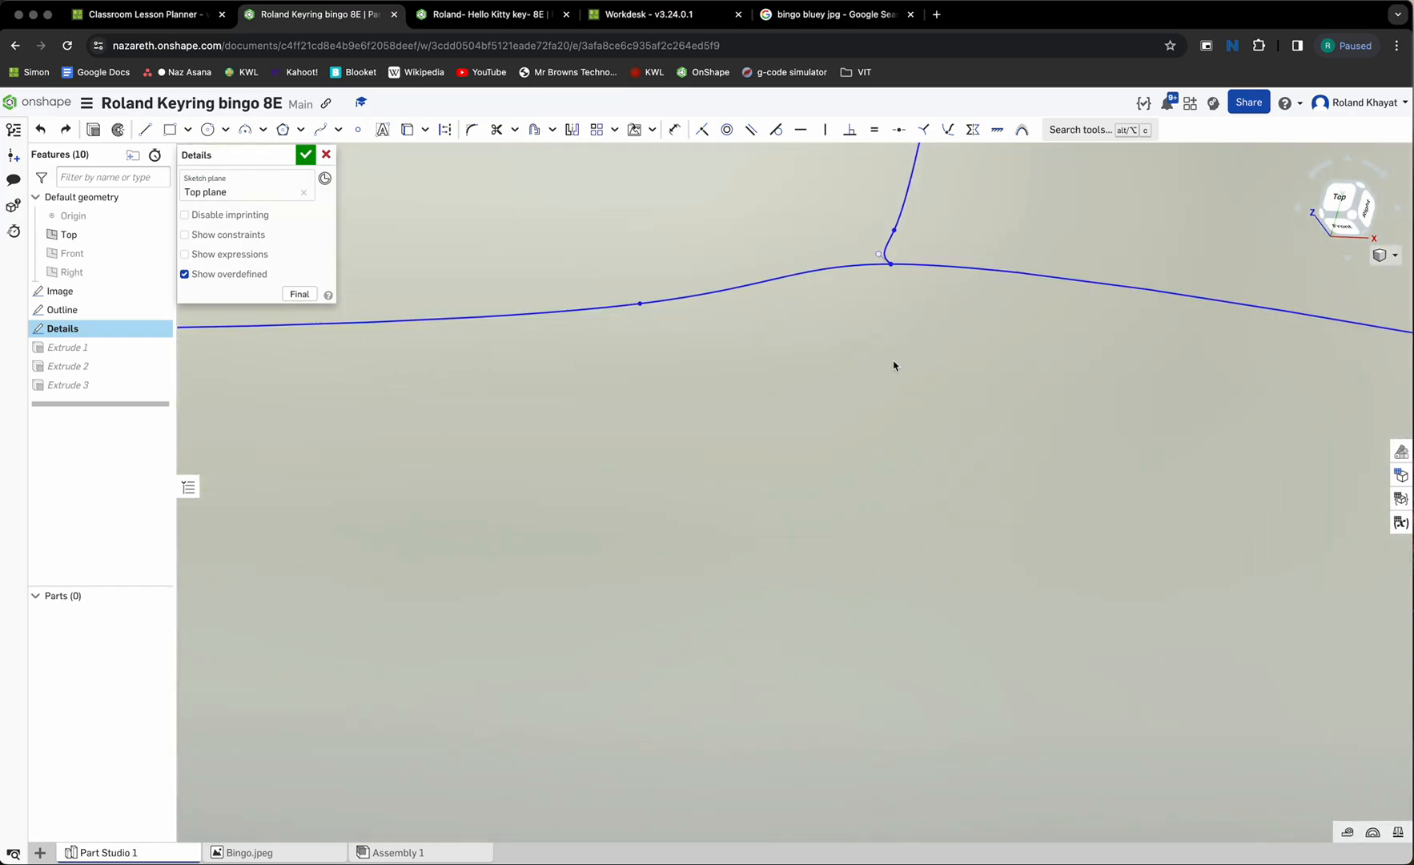
pyautogui.moveTo(893, 368); pyautogui.dragTo(798, 626, button='middle')
pyautogui.moveTo(788, 506)
pyautogui.mouseDown()
pyautogui.moveTo(808, 492)
pyautogui.moveTo(799, 514)
pyautogui.mouseUp()
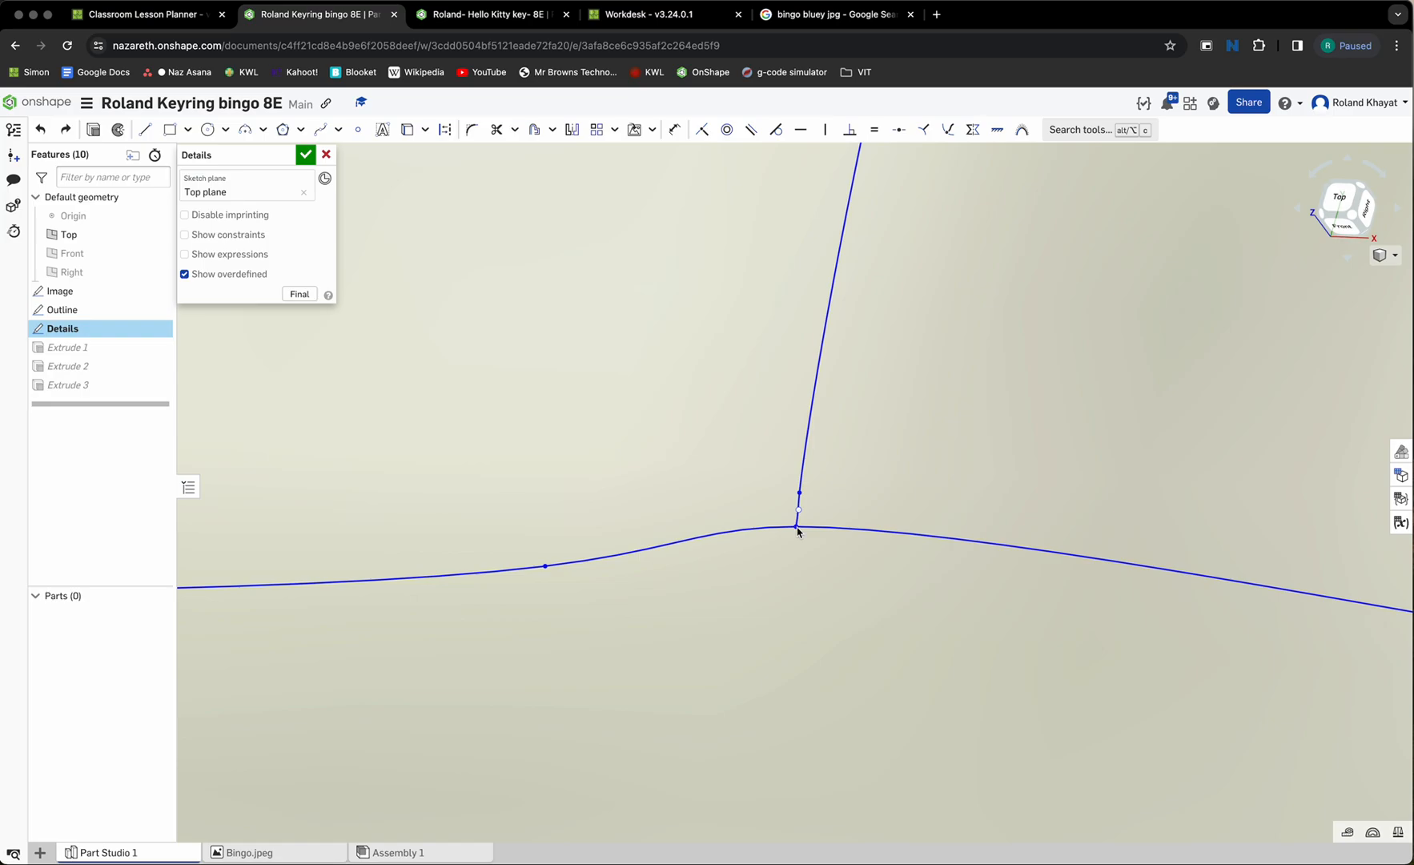
# - Show the sketch constraints to check how the toe line's two ends attach to the foot outline, and hide them again
pyautogui.scroll(-3, 1035, 571)
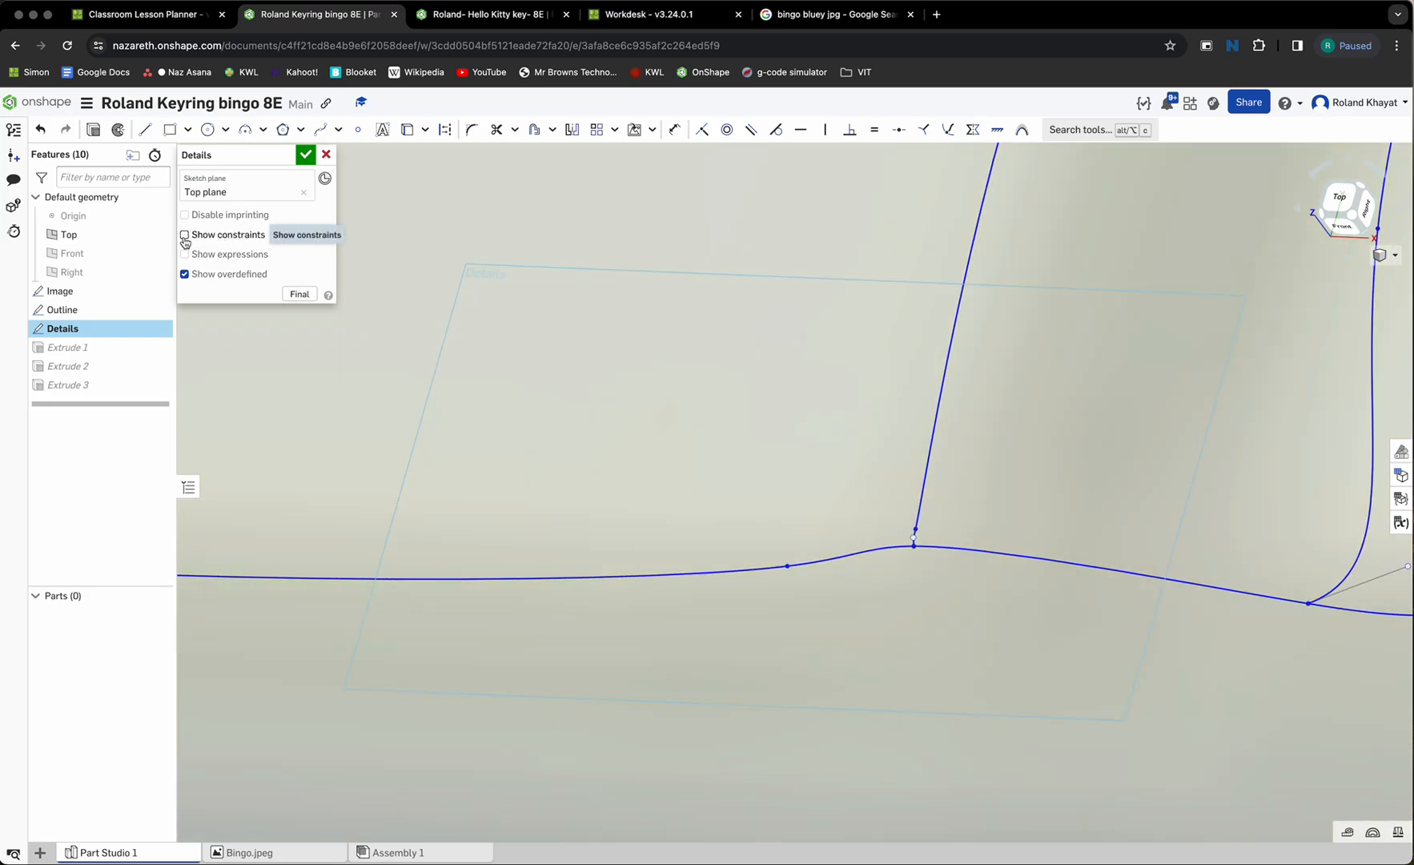
pyautogui.click(184, 235)
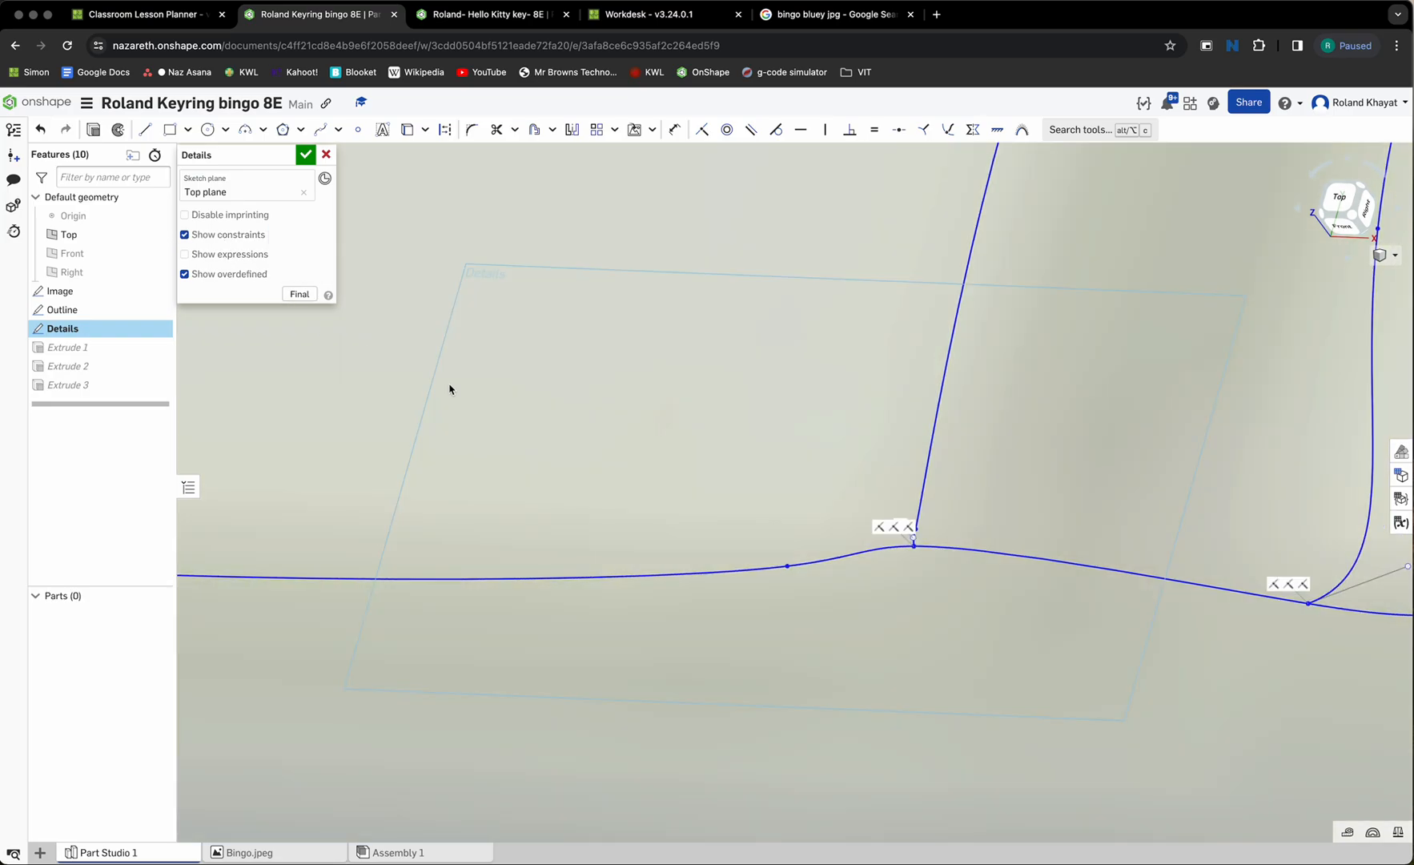
pyautogui.moveTo(1326, 629); pyautogui.dragTo(971, 605, button='middle')
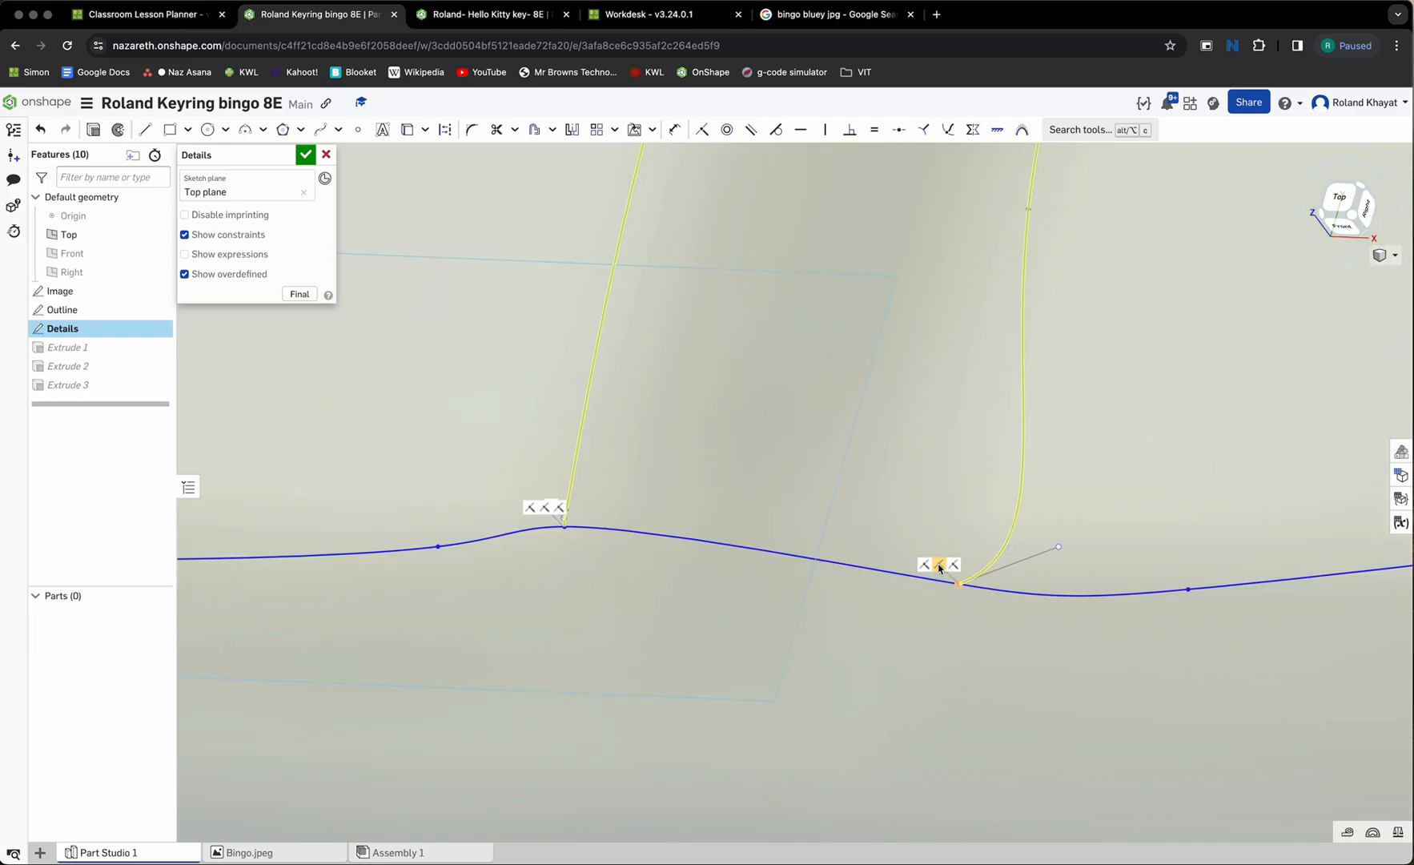
pyautogui.scroll(-10, 834, 641)
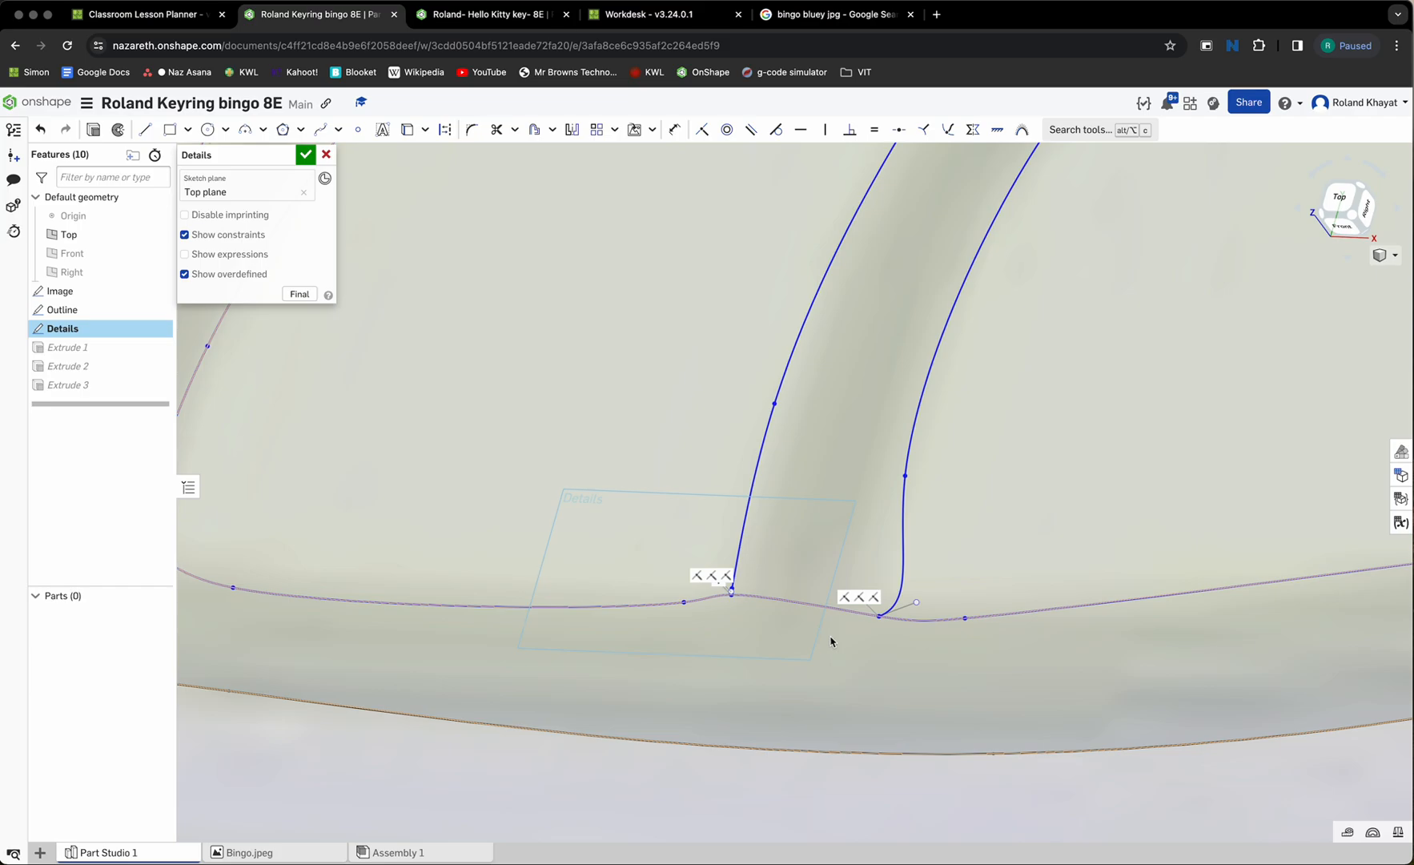
pyautogui.moveTo(792, 640); pyautogui.dragTo(849, 644, button='middle')
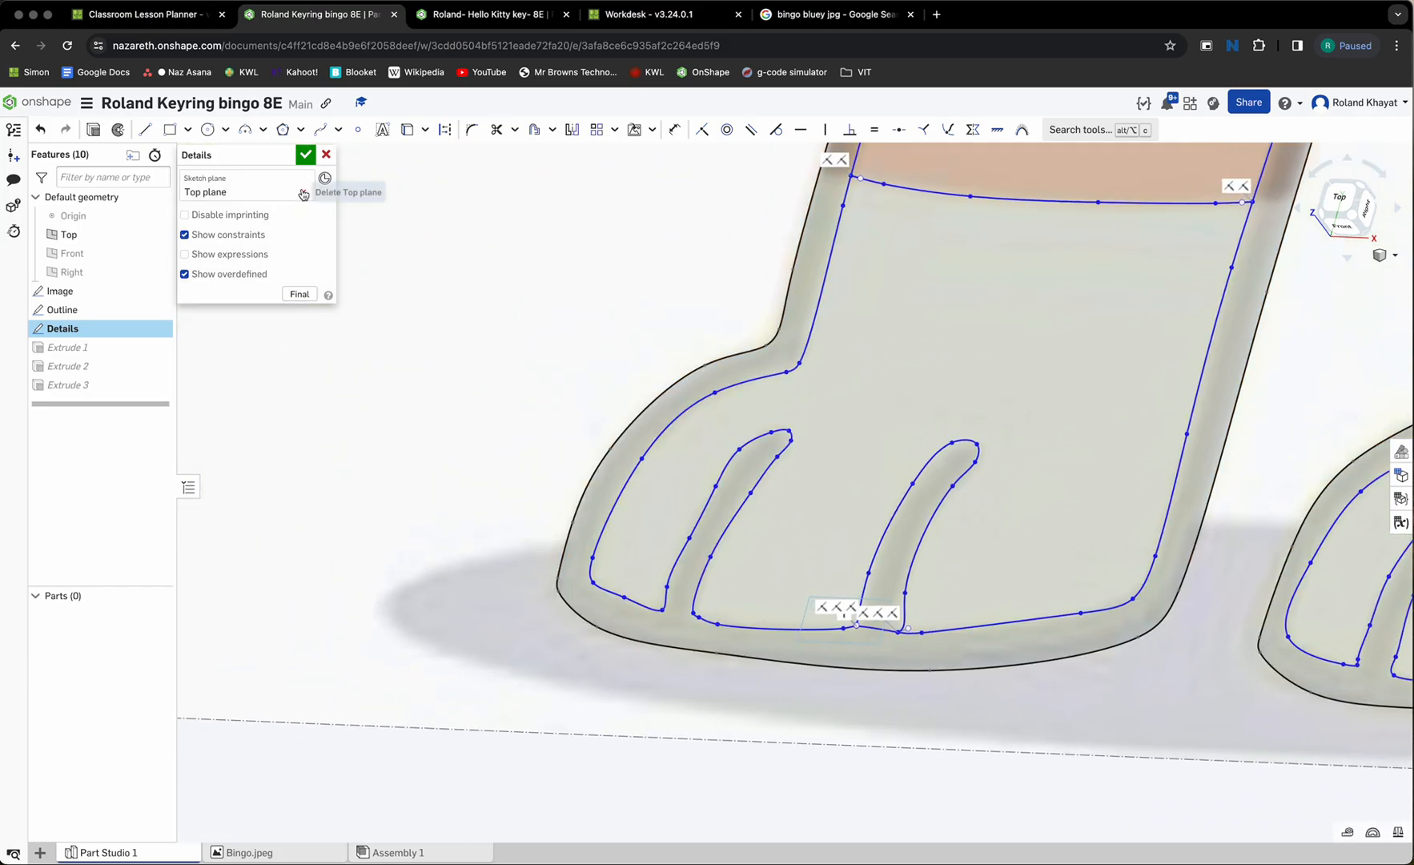
pyautogui.click(184, 234)
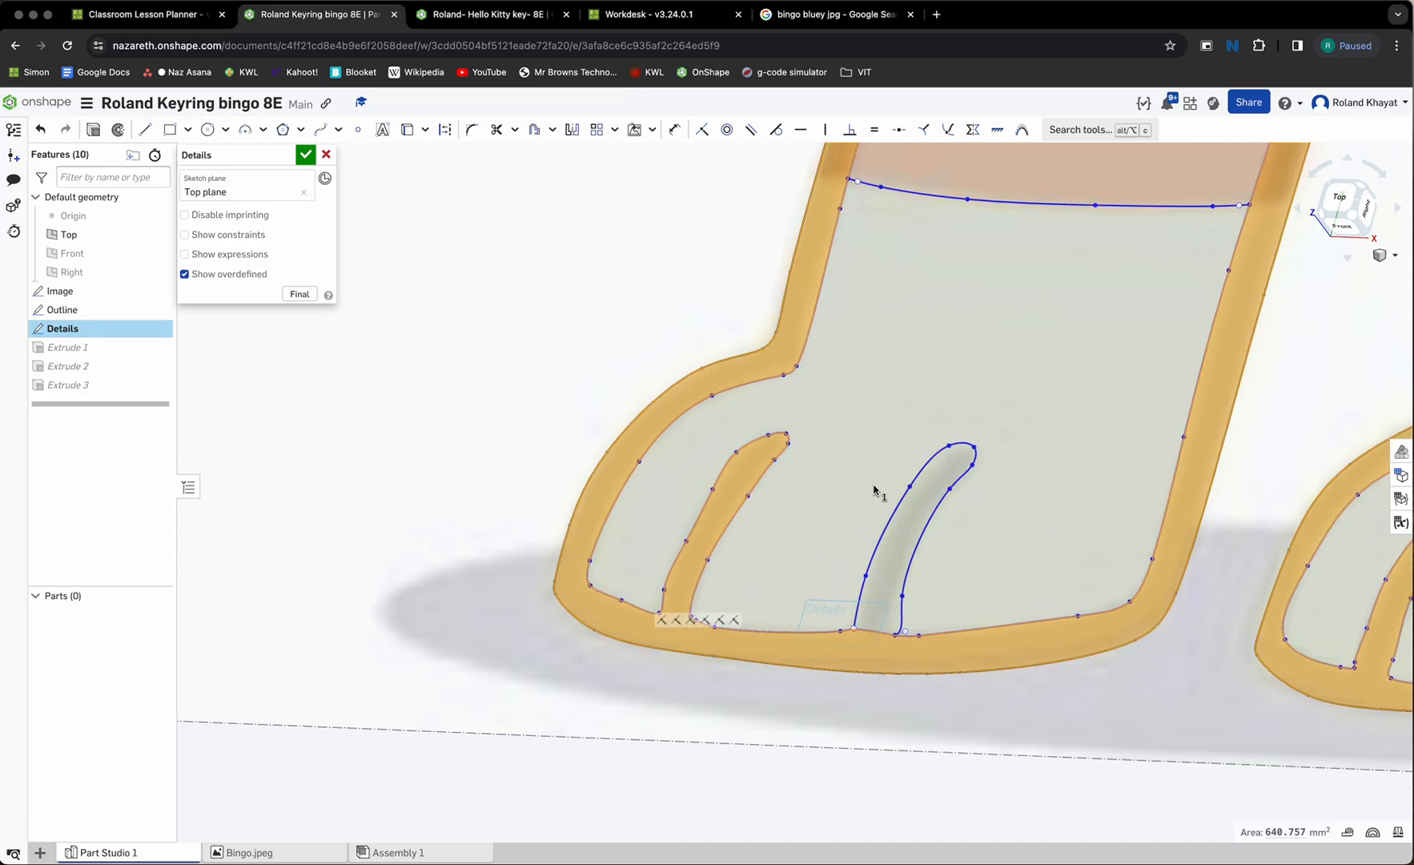
# - Add the left foot's second toe line region to the selected outline band and examine the selection across the whole figure
pyautogui.scroll(-5, 724, 638)
pyautogui.scroll(-5, 725, 638)
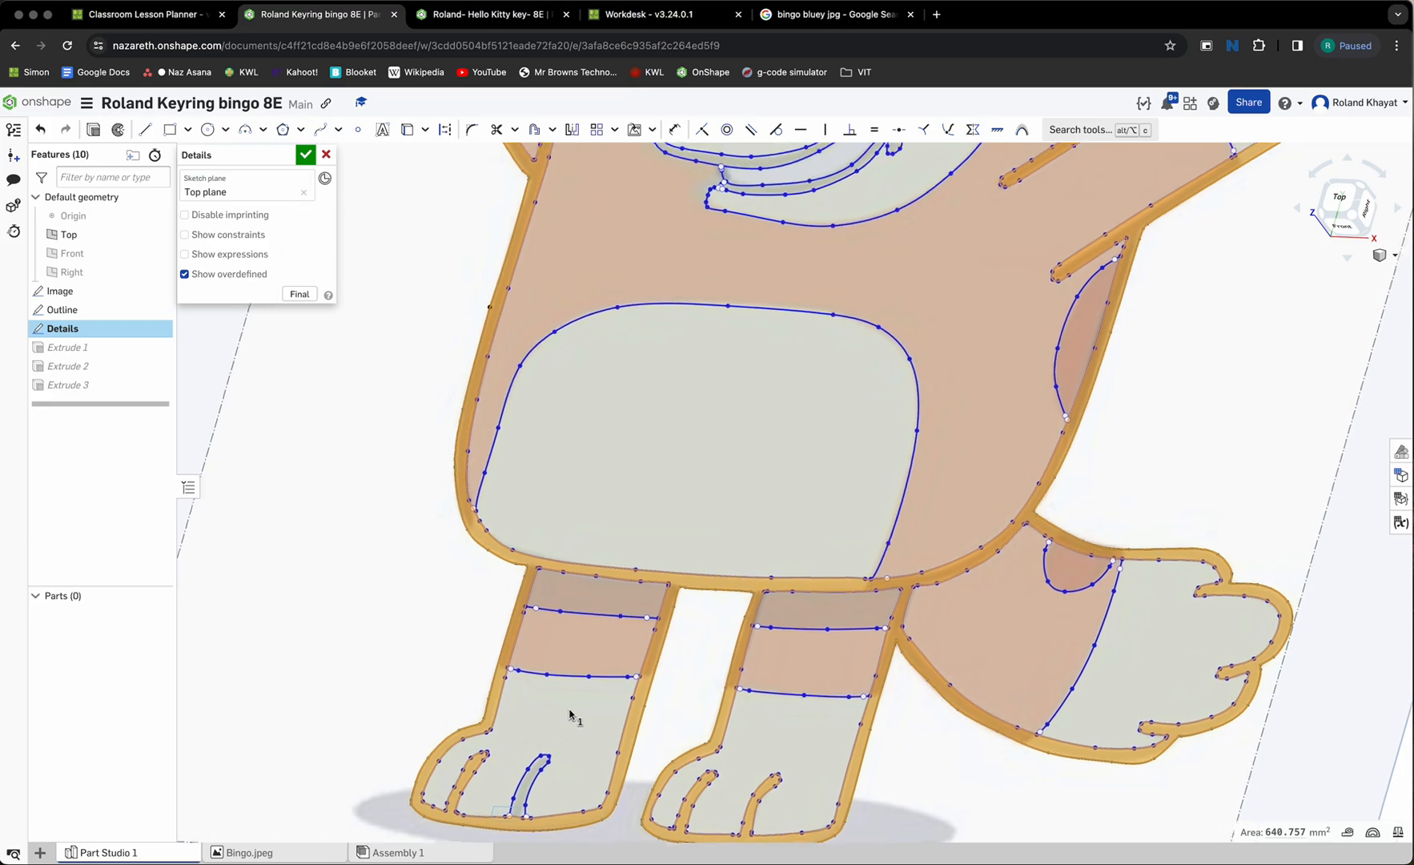
pyautogui.moveTo(784, 534); pyautogui.dragTo(735, 730, button='middle')
pyautogui.scroll(-5, 735, 730)
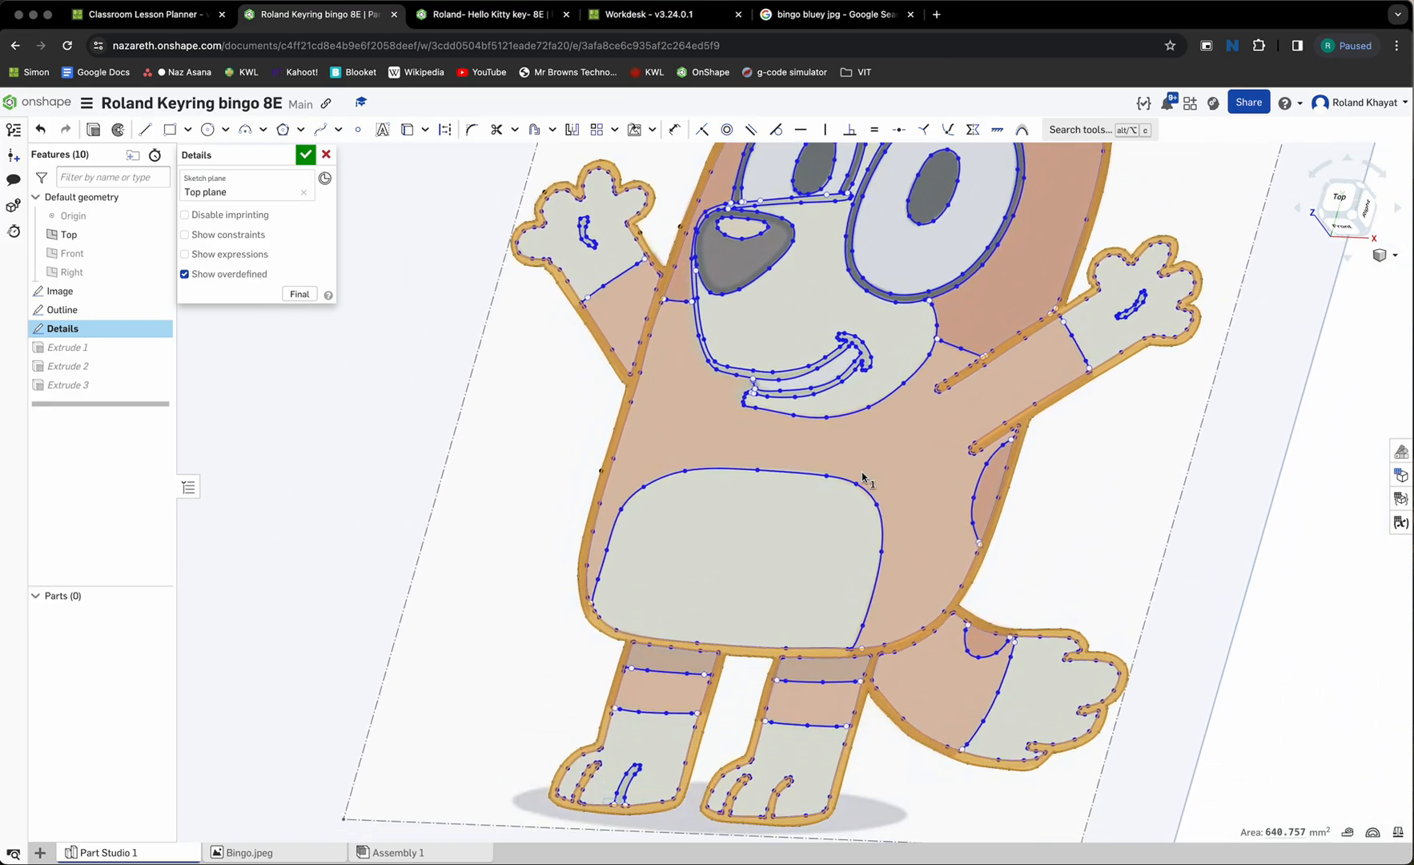
pyautogui.scroll(3, 641, 705)
pyautogui.scroll(5, 673, 677)
pyautogui.scroll(3, 672, 677)
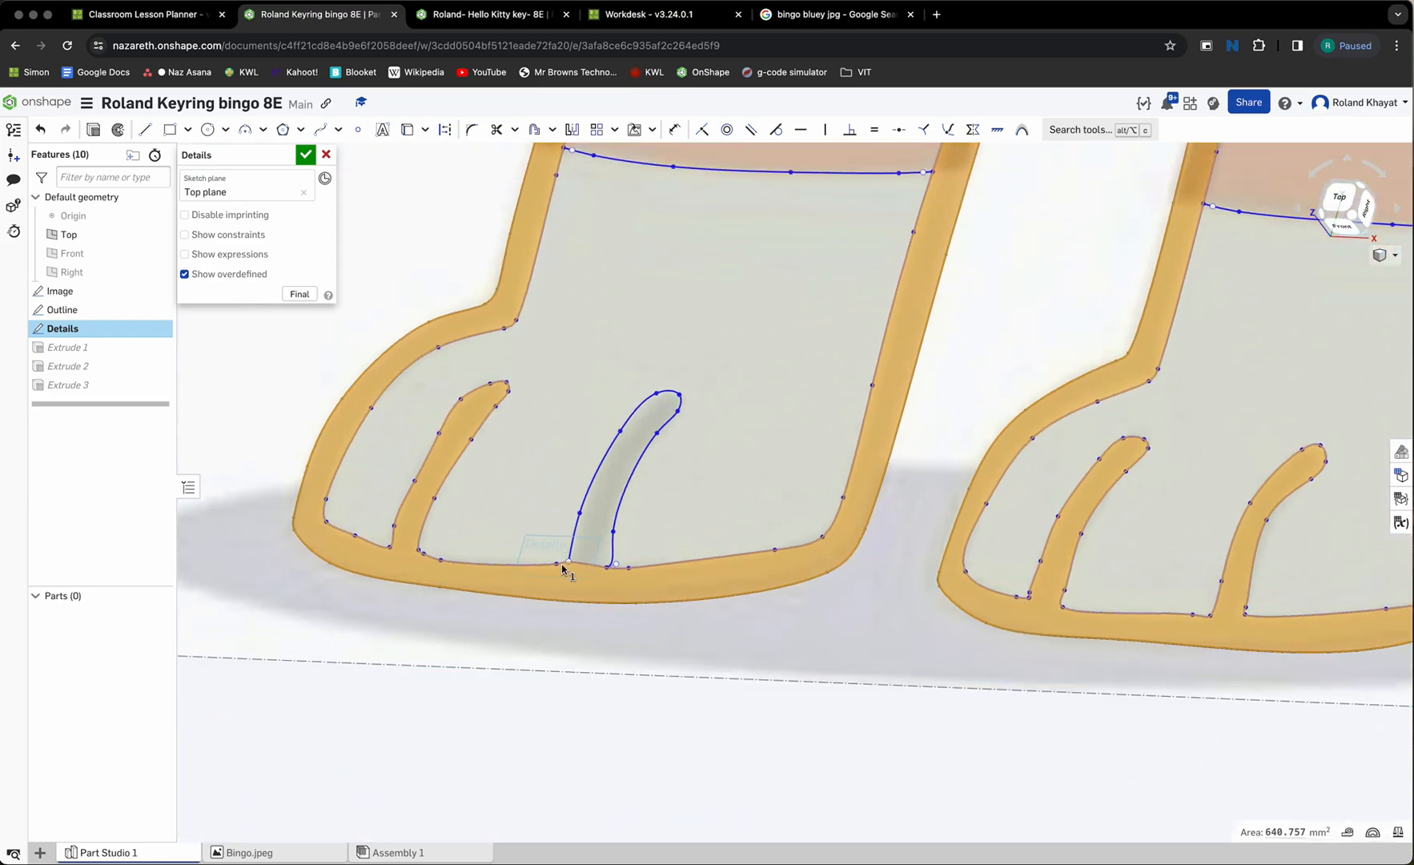
pyautogui.click(593, 537)
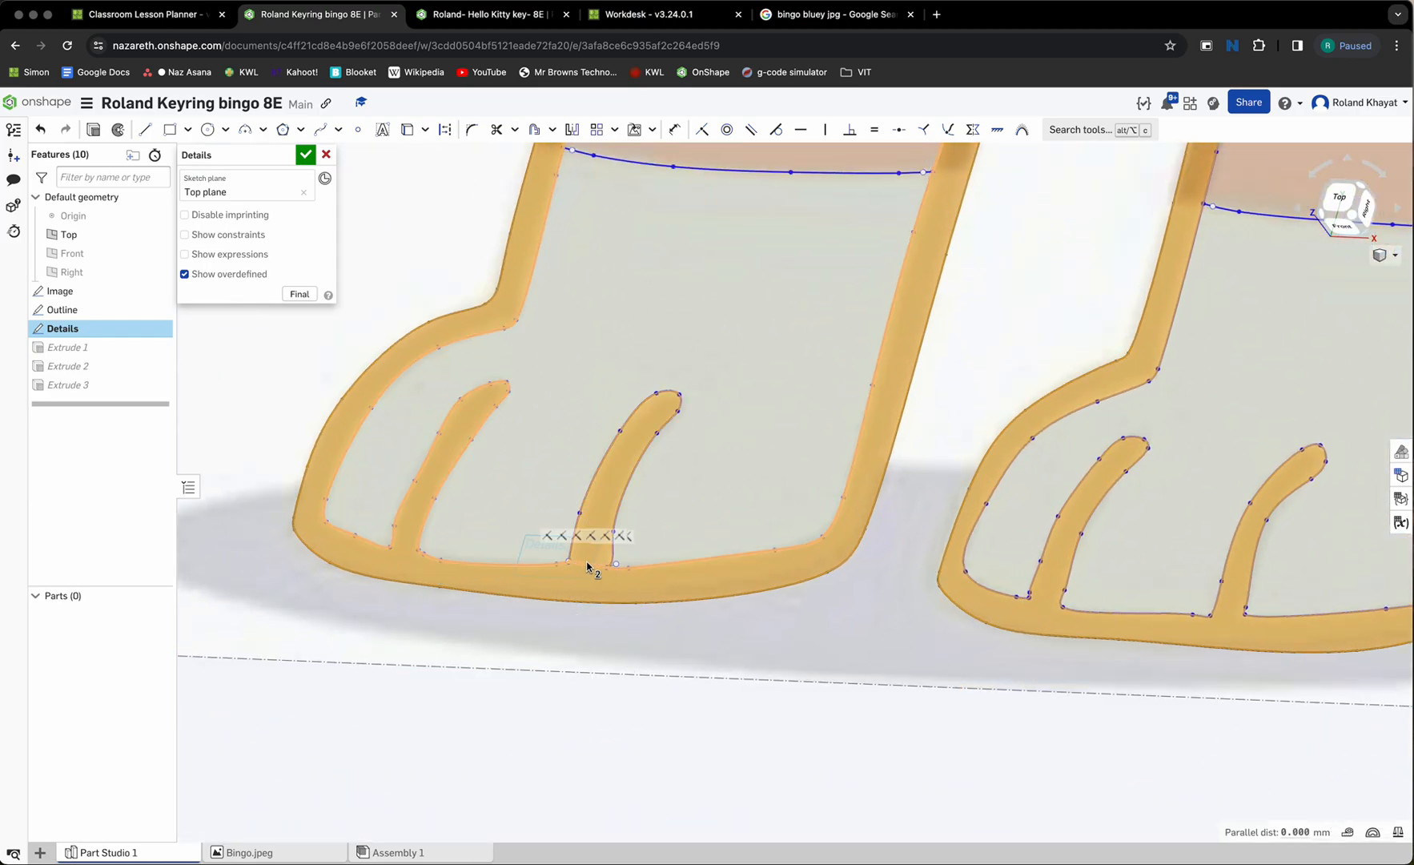
pyautogui.scroll(-3, 593, 421)
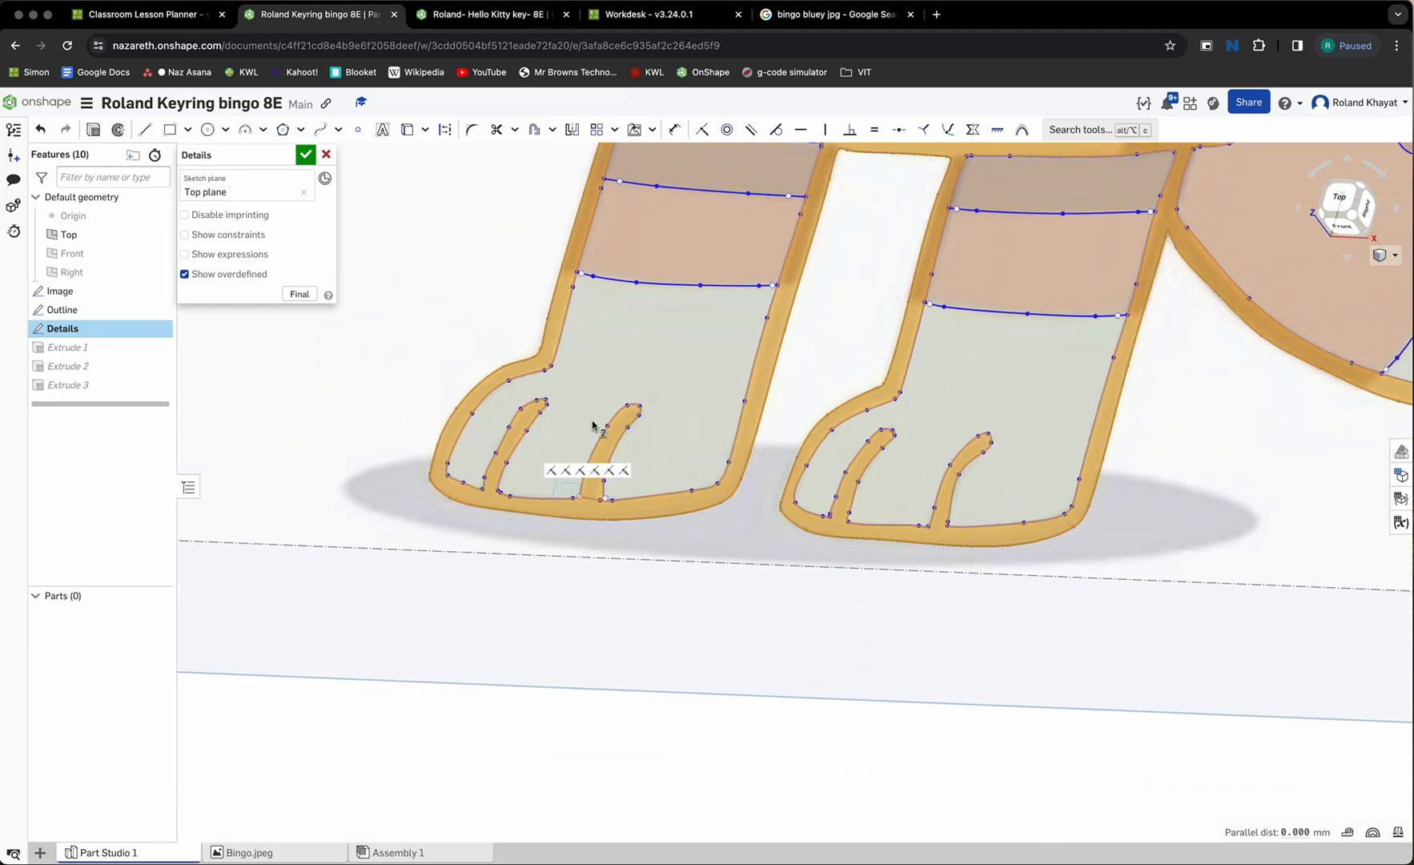
pyautogui.scroll(-5, 663, 361)
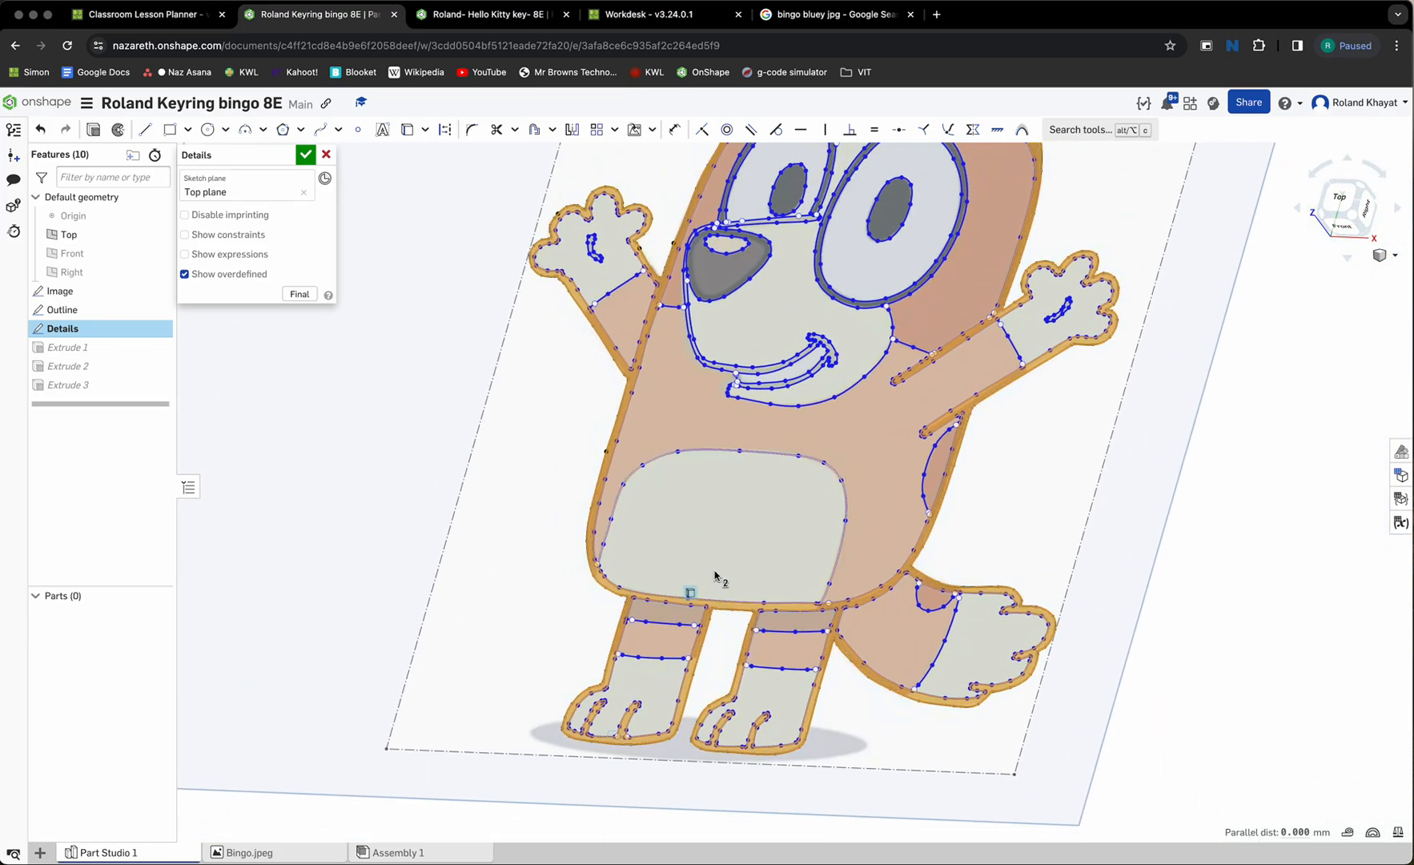
pyautogui.scroll(-1, 796, 636)
pyautogui.moveTo(798, 636)
pyautogui.mouseDown(button='middle')
pyautogui.moveTo(741, 683)
pyautogui.moveTo(741, 703)
pyautogui.mouseUp(button='middle')
pyautogui.scroll(-1, 752, 629)
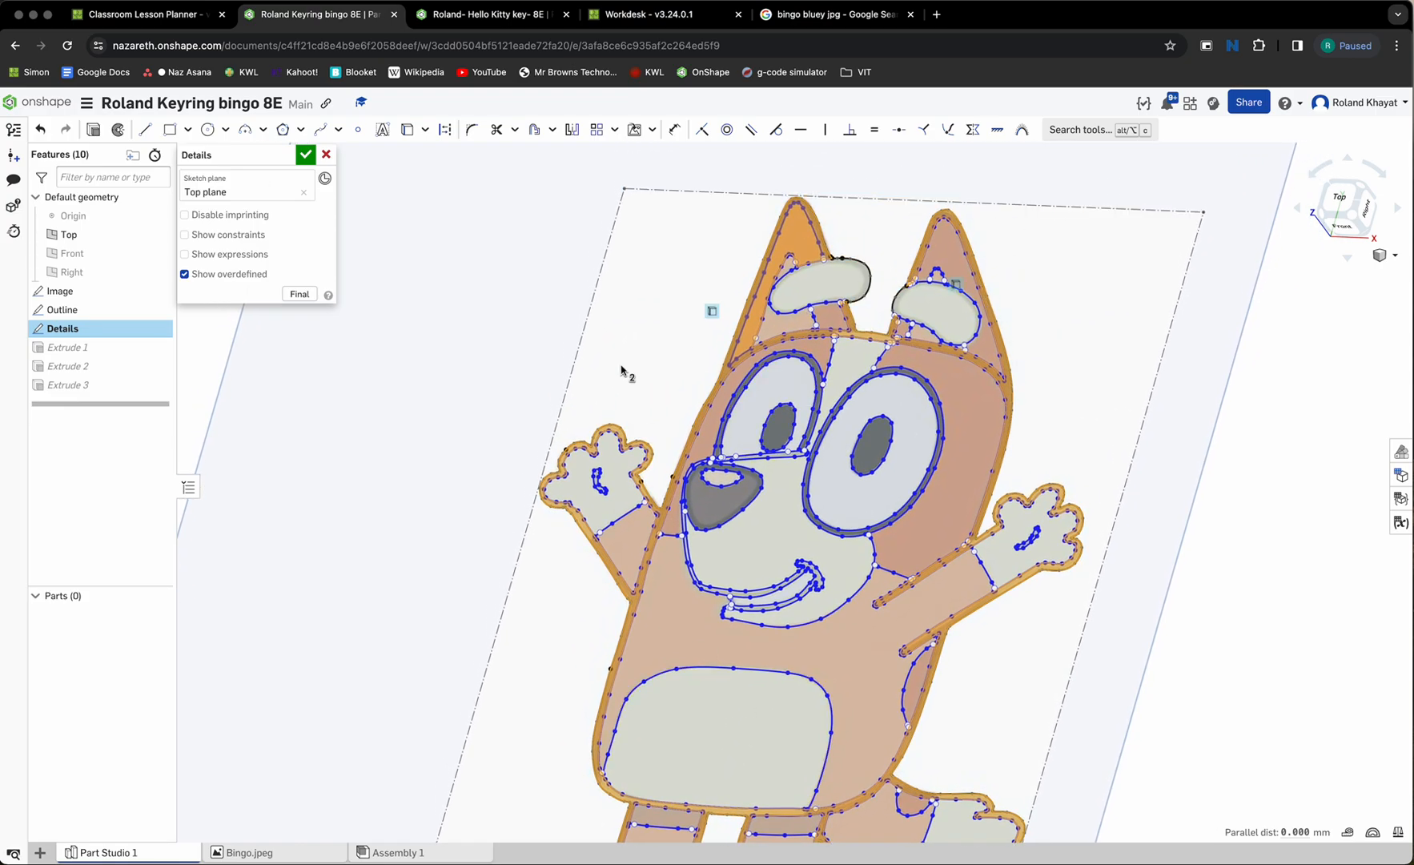
# - Extrude the selected outline band of the Details sketch by 0.8 mm and try to merge it with Part 1
pyautogui.click(94, 130)
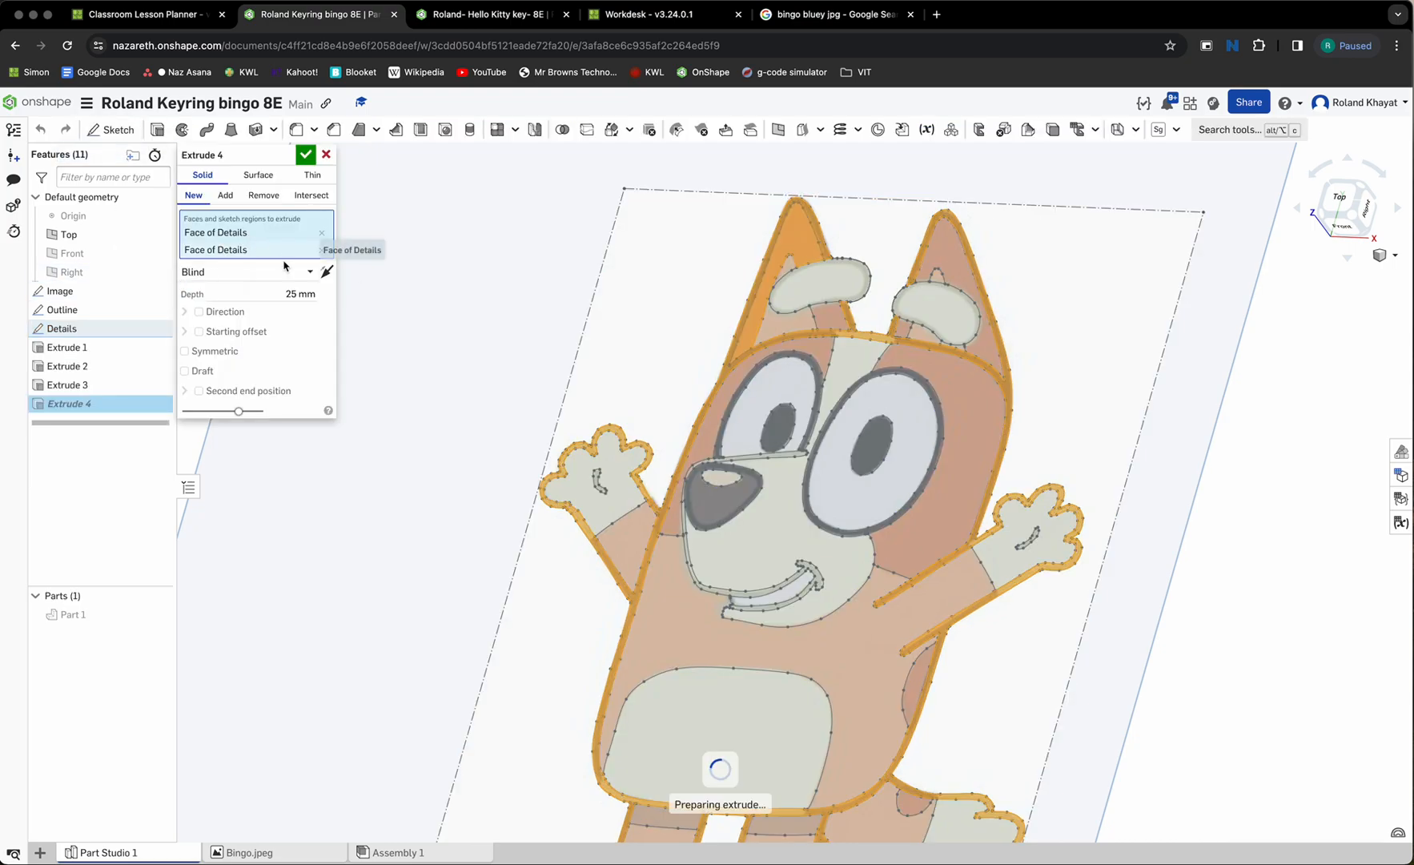
pyautogui.click(296, 291)
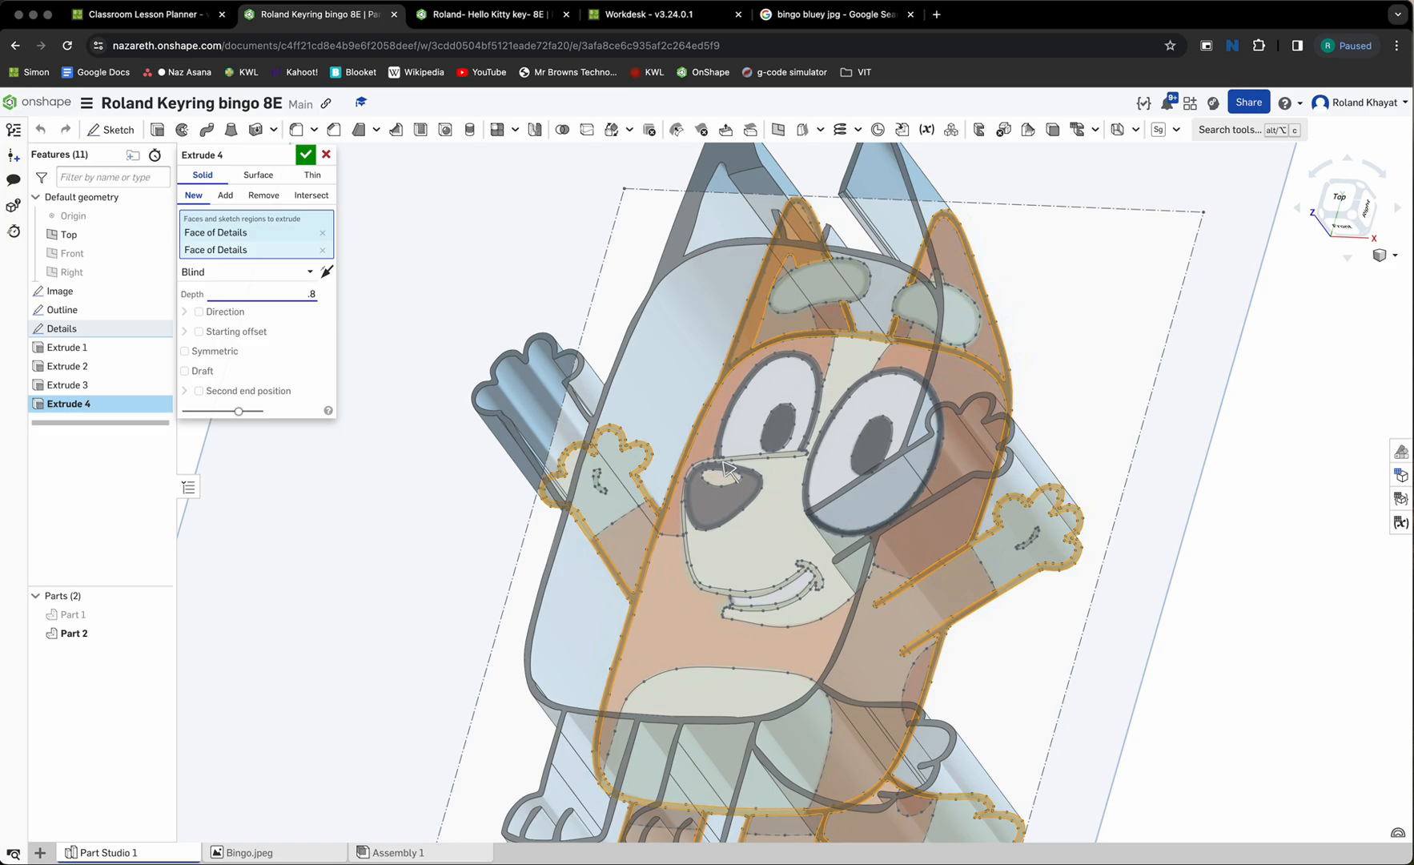
pyautogui.click(225, 197)
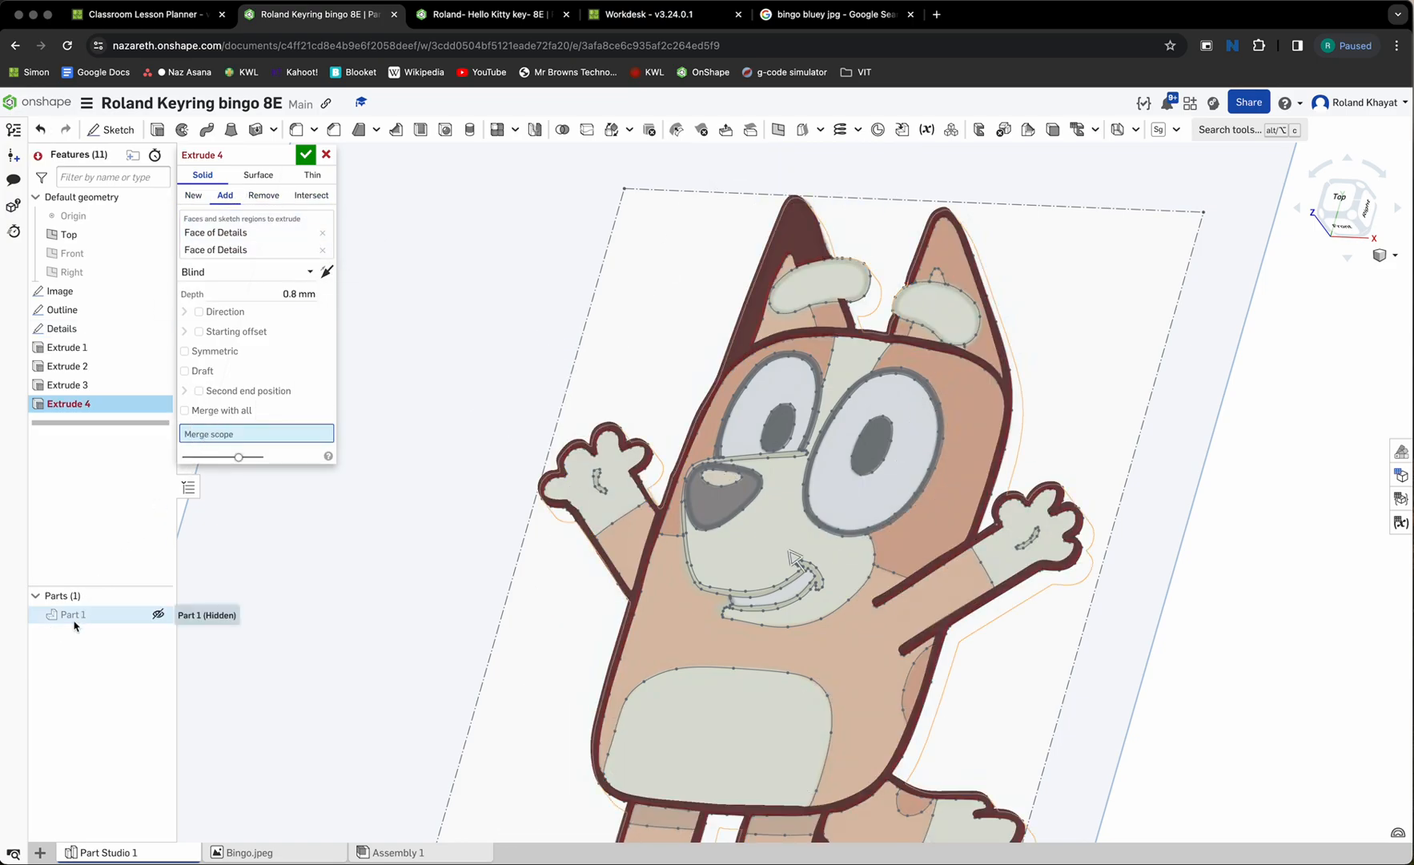
pyautogui.click(74, 614)
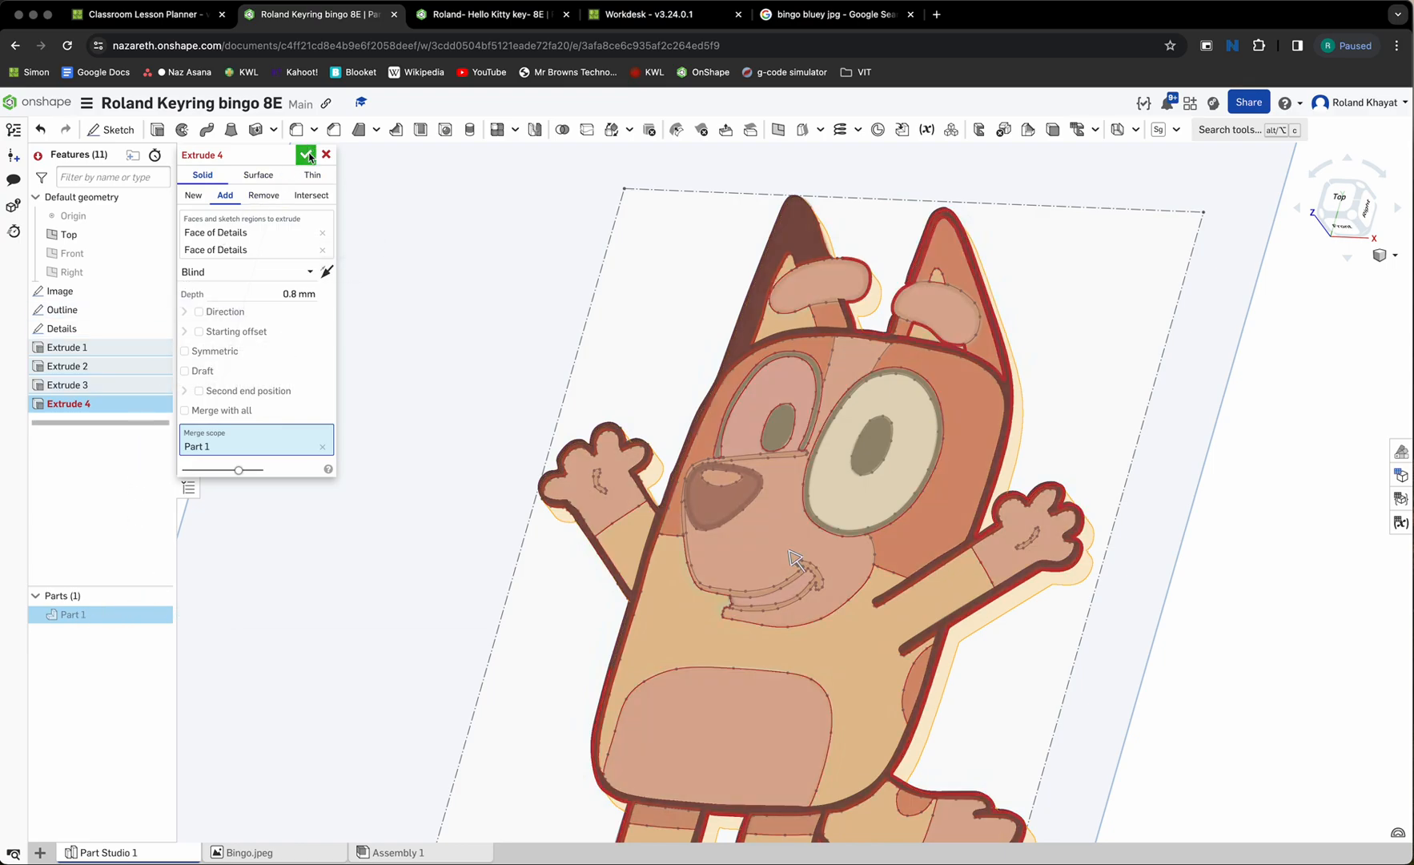
pyautogui.click(306, 155)
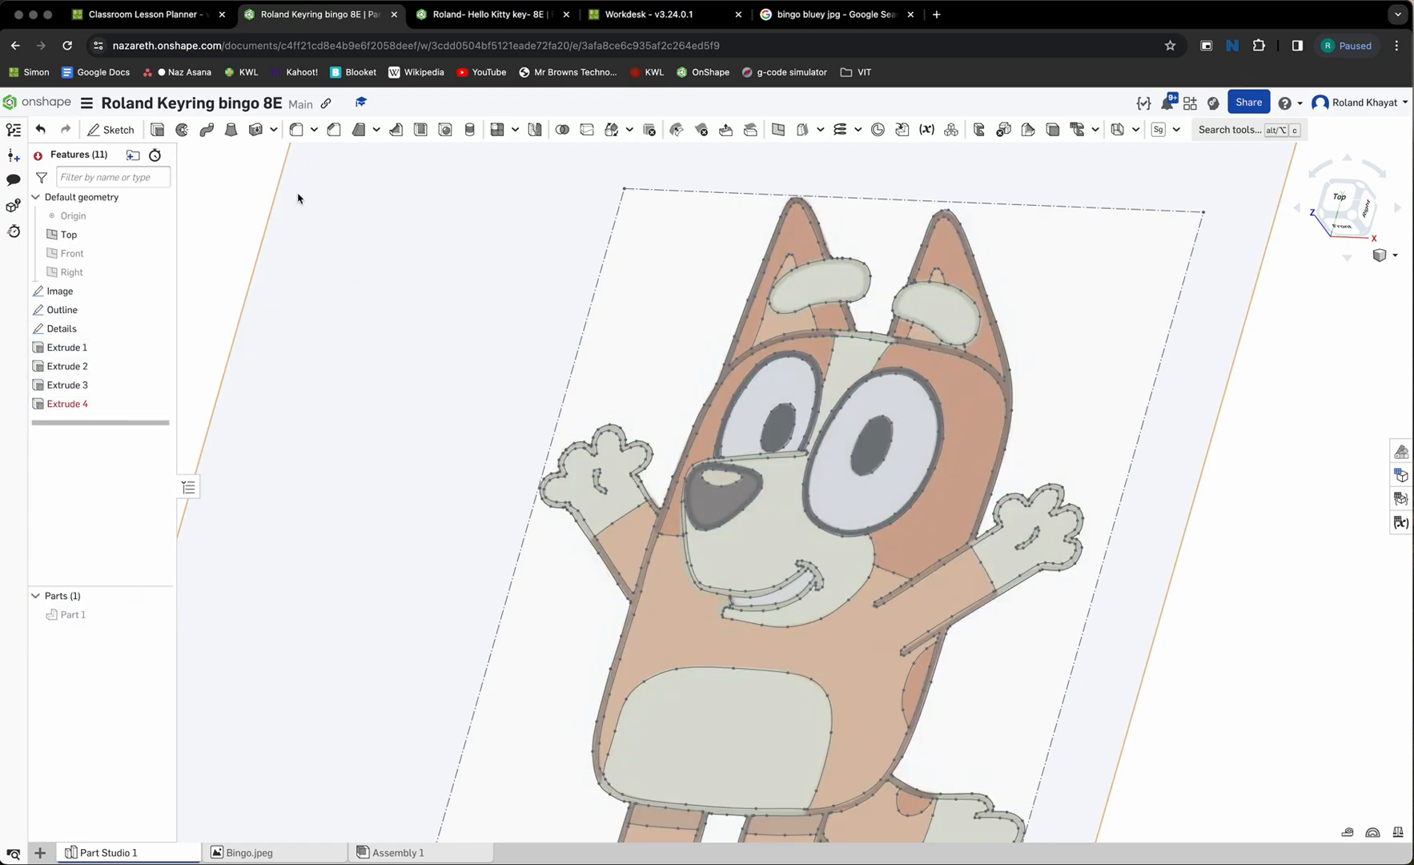
# - Show the hidden Part 1 and change the outline band's extrusion to create a new separate part
pyautogui.click(159, 614)
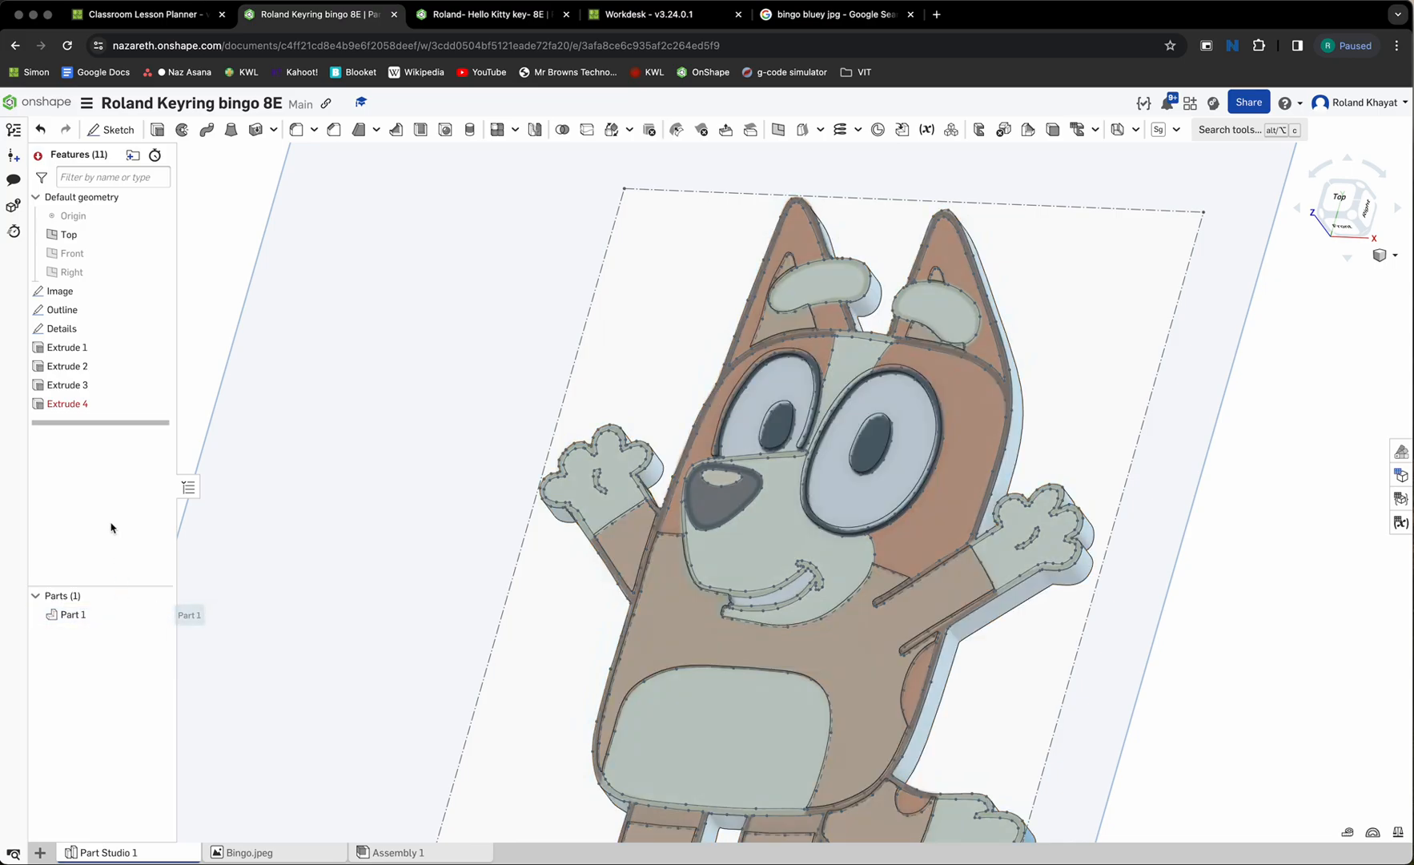
pyautogui.doubleClick(93, 404)
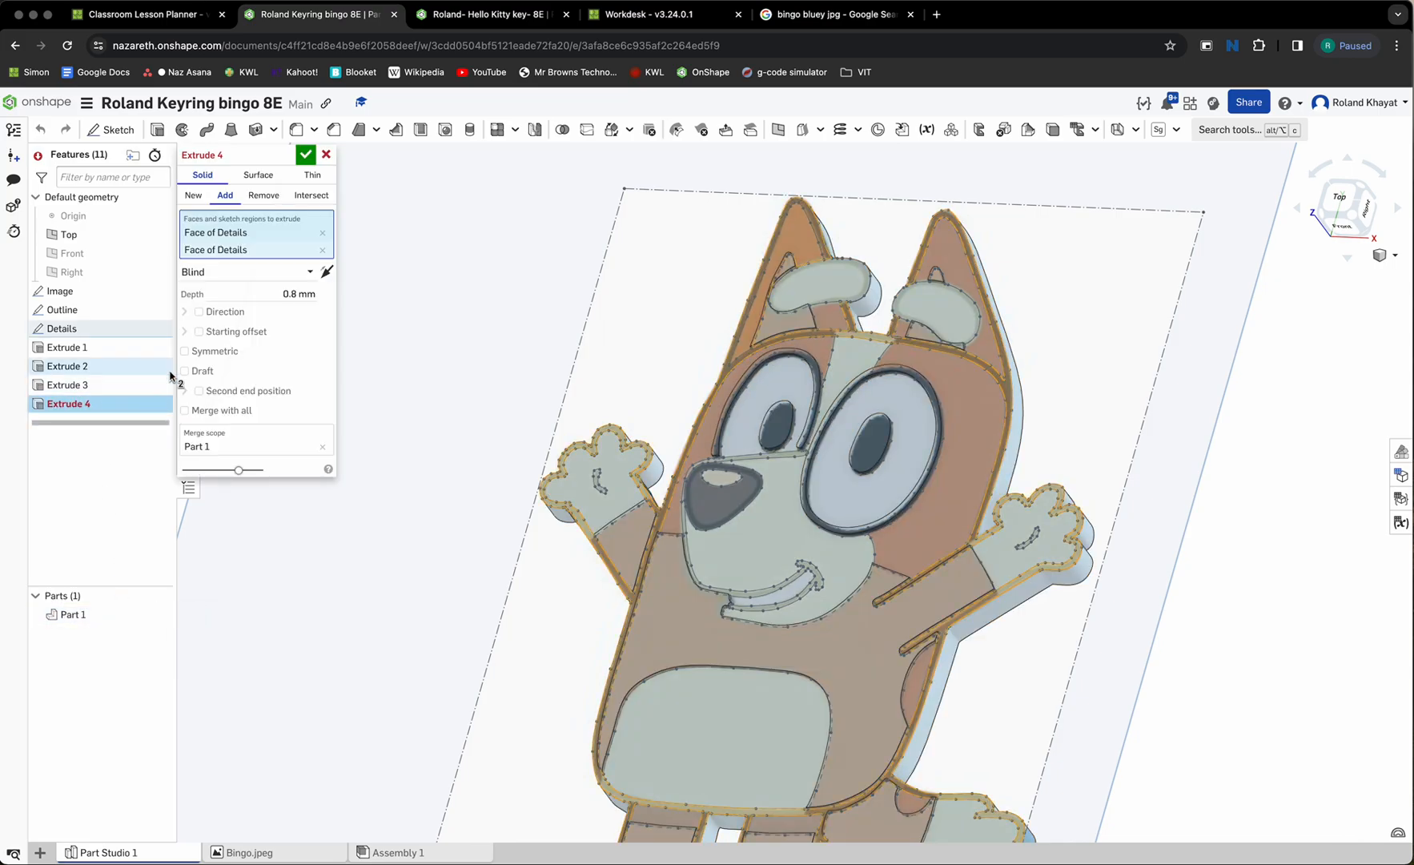
pyautogui.click(192, 197)
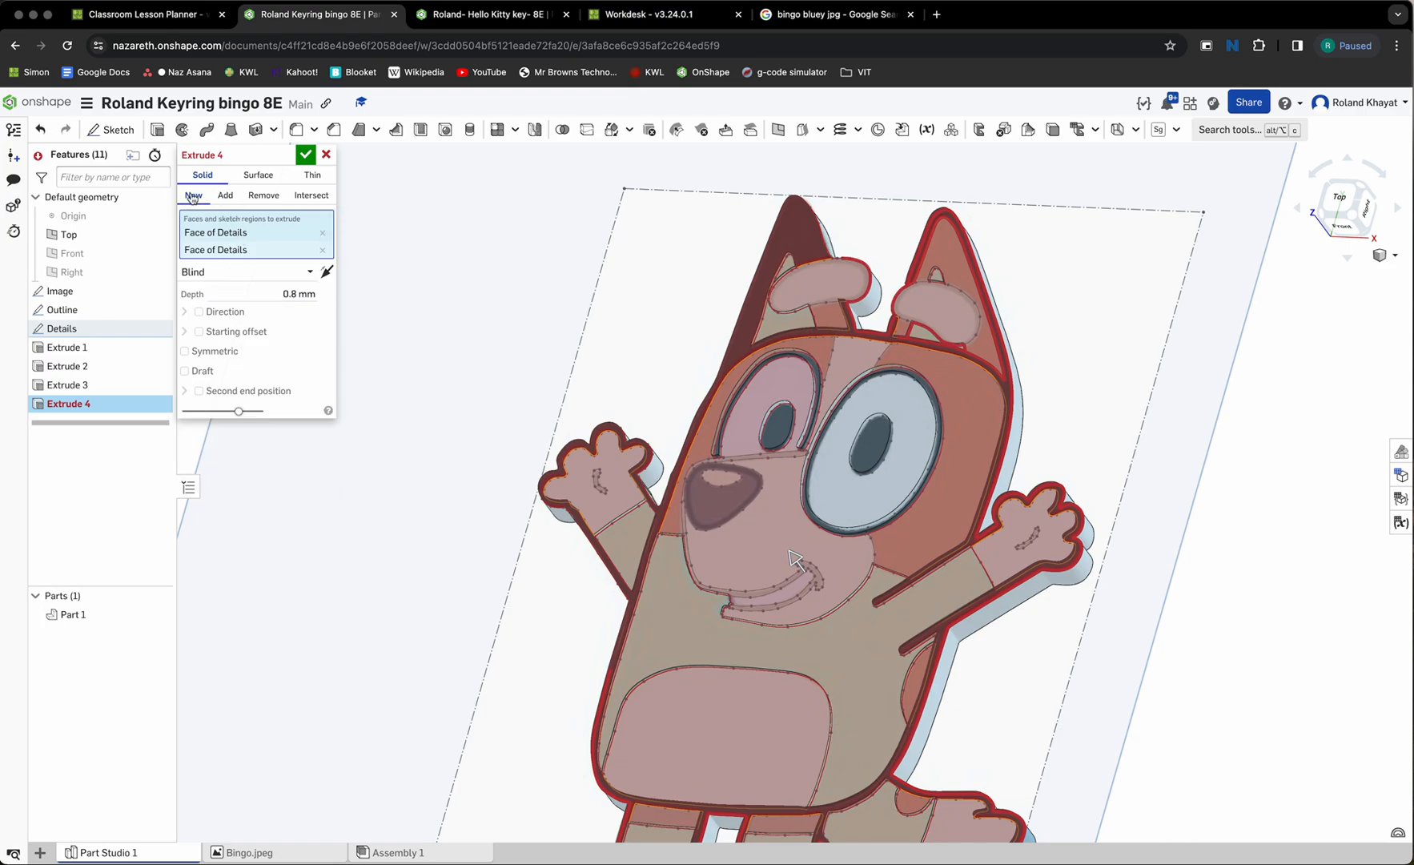
pyautogui.click(305, 156)
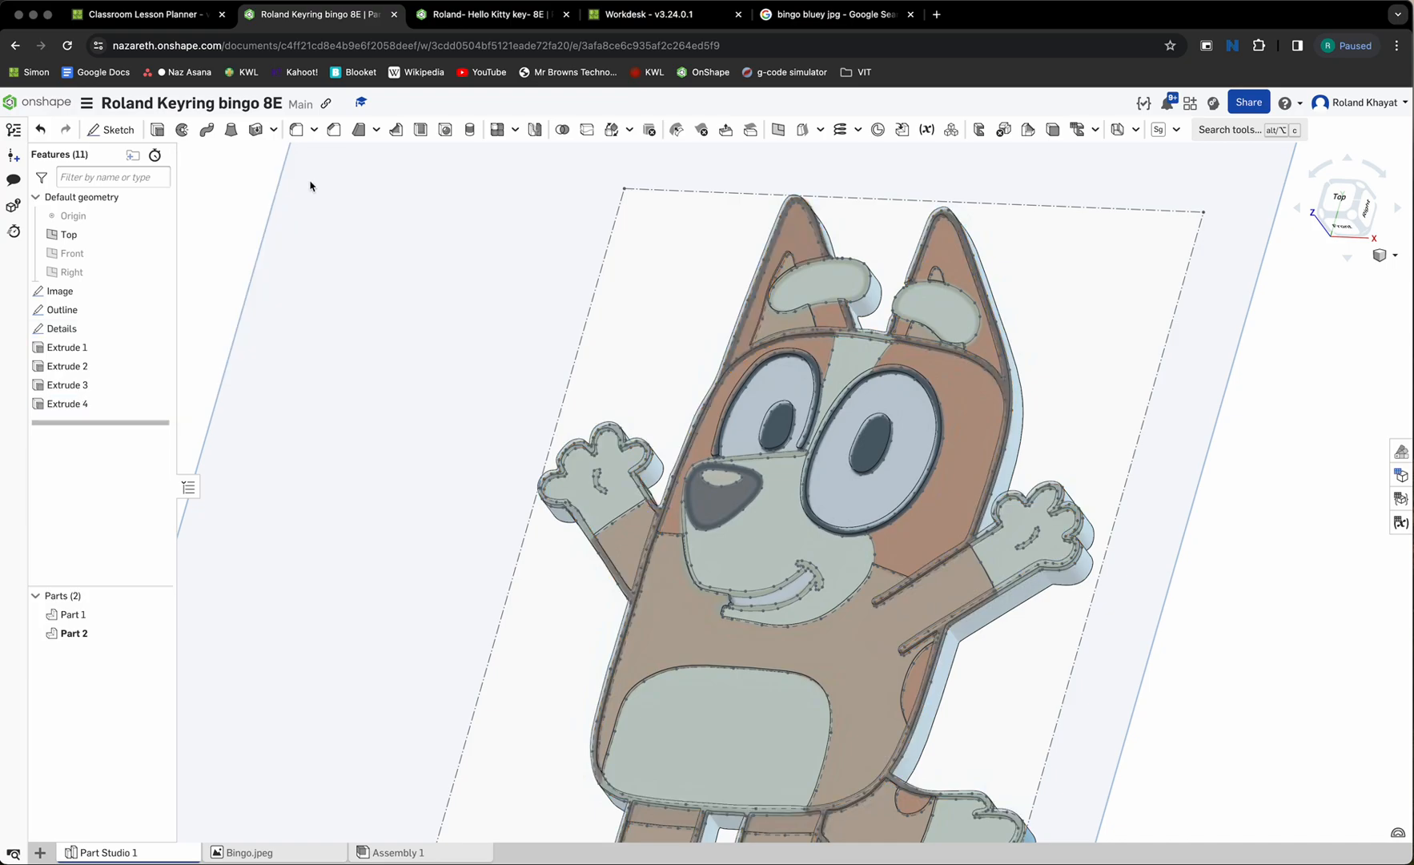
# - Hide the Details and Image sketches and examine the extruded figure with its raised outline
pyautogui.moveTo(366, 591); pyautogui.dragTo(290, 467, button='middle')
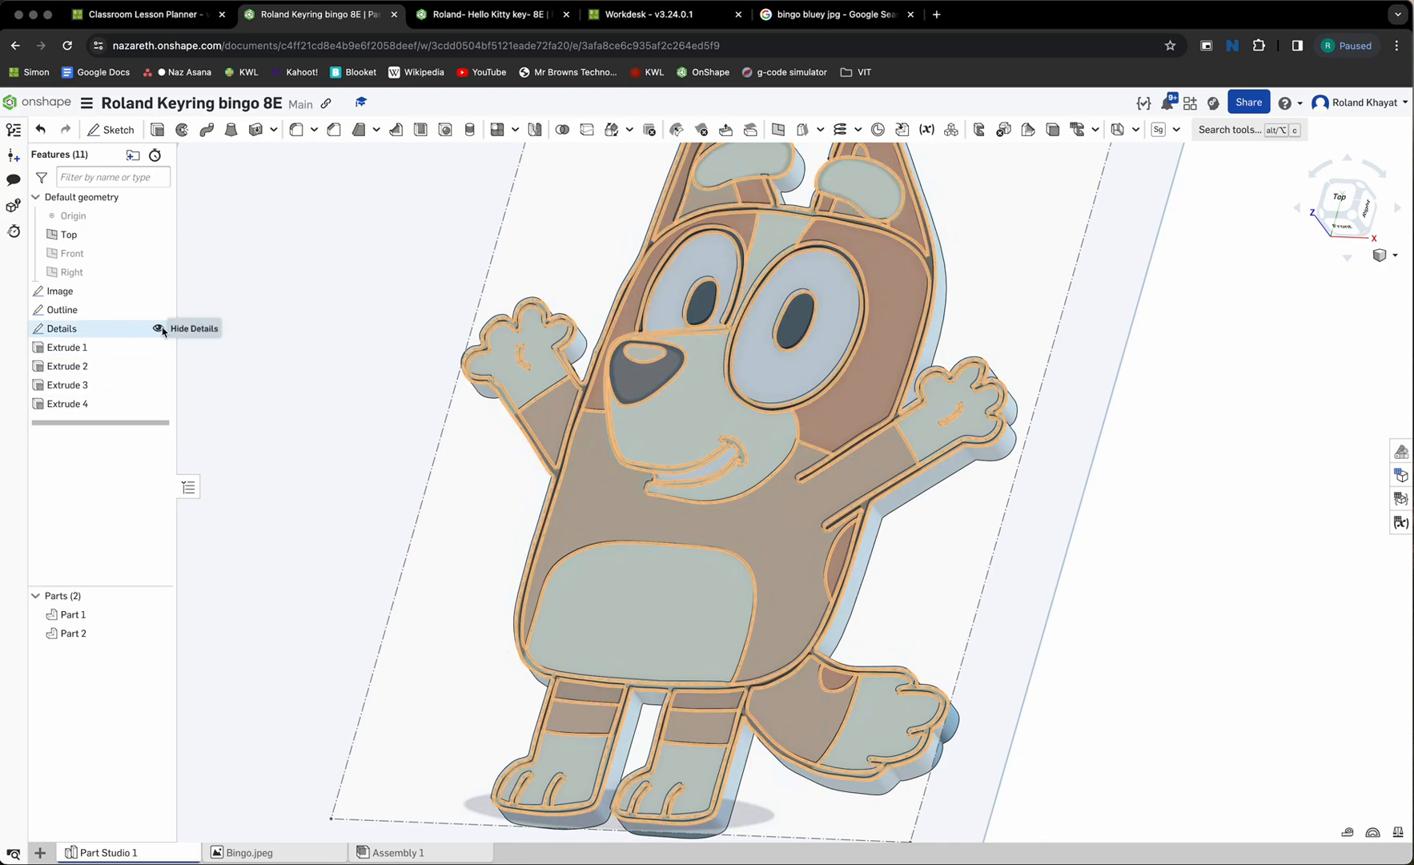
pyautogui.click(160, 329)
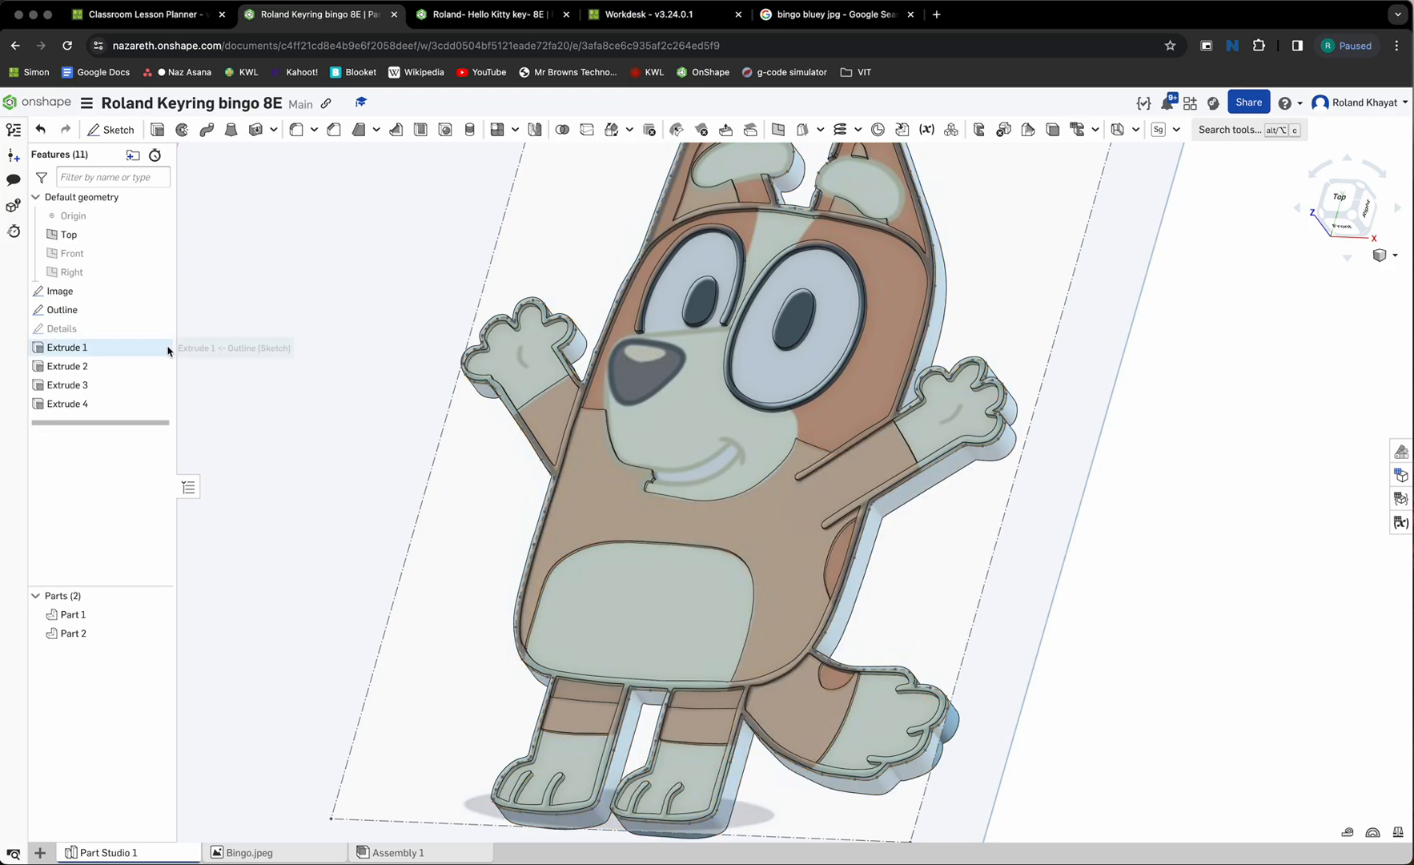
pyautogui.click(157, 292)
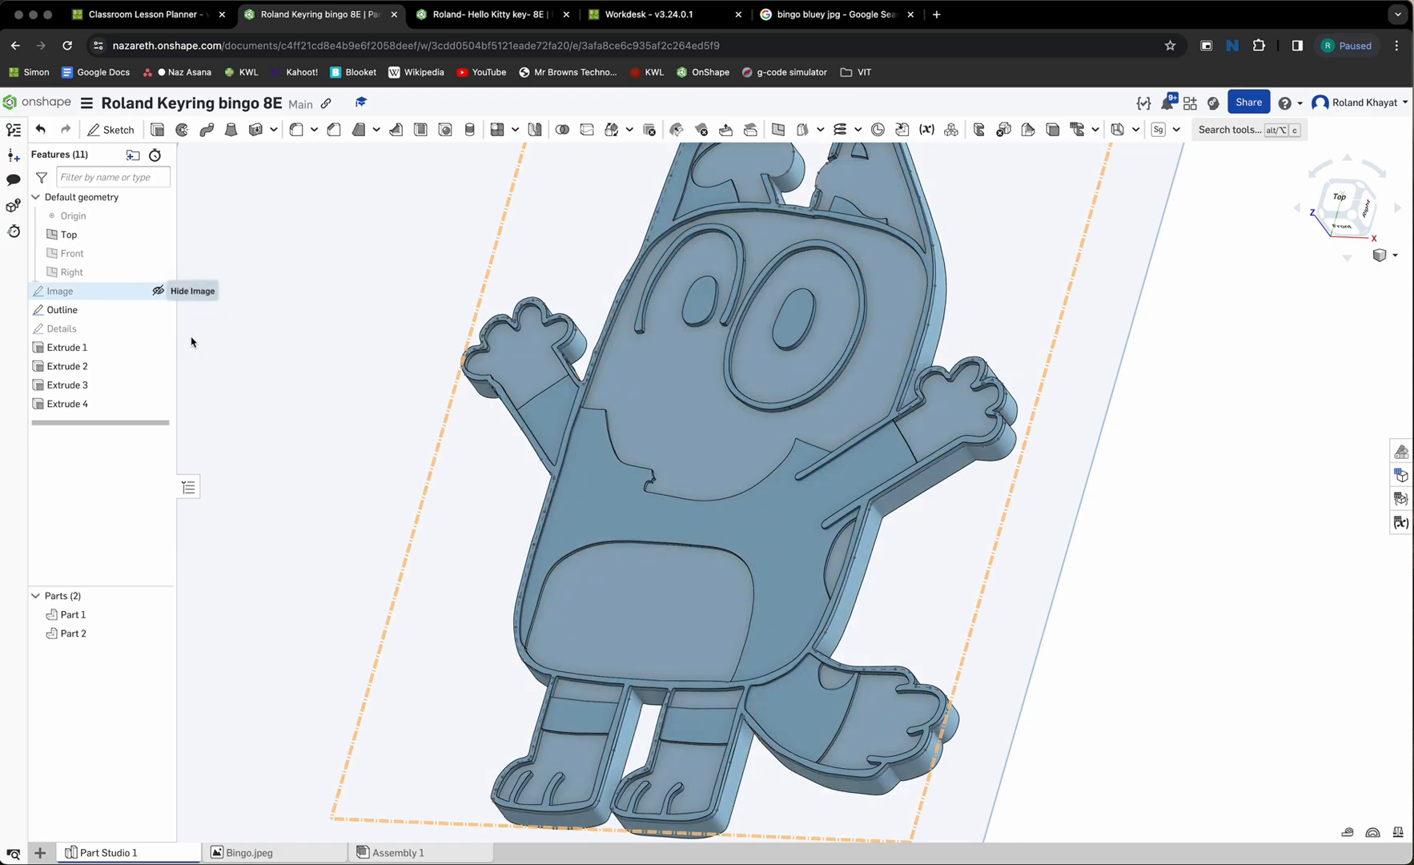
pyautogui.scroll(4, 641, 583)
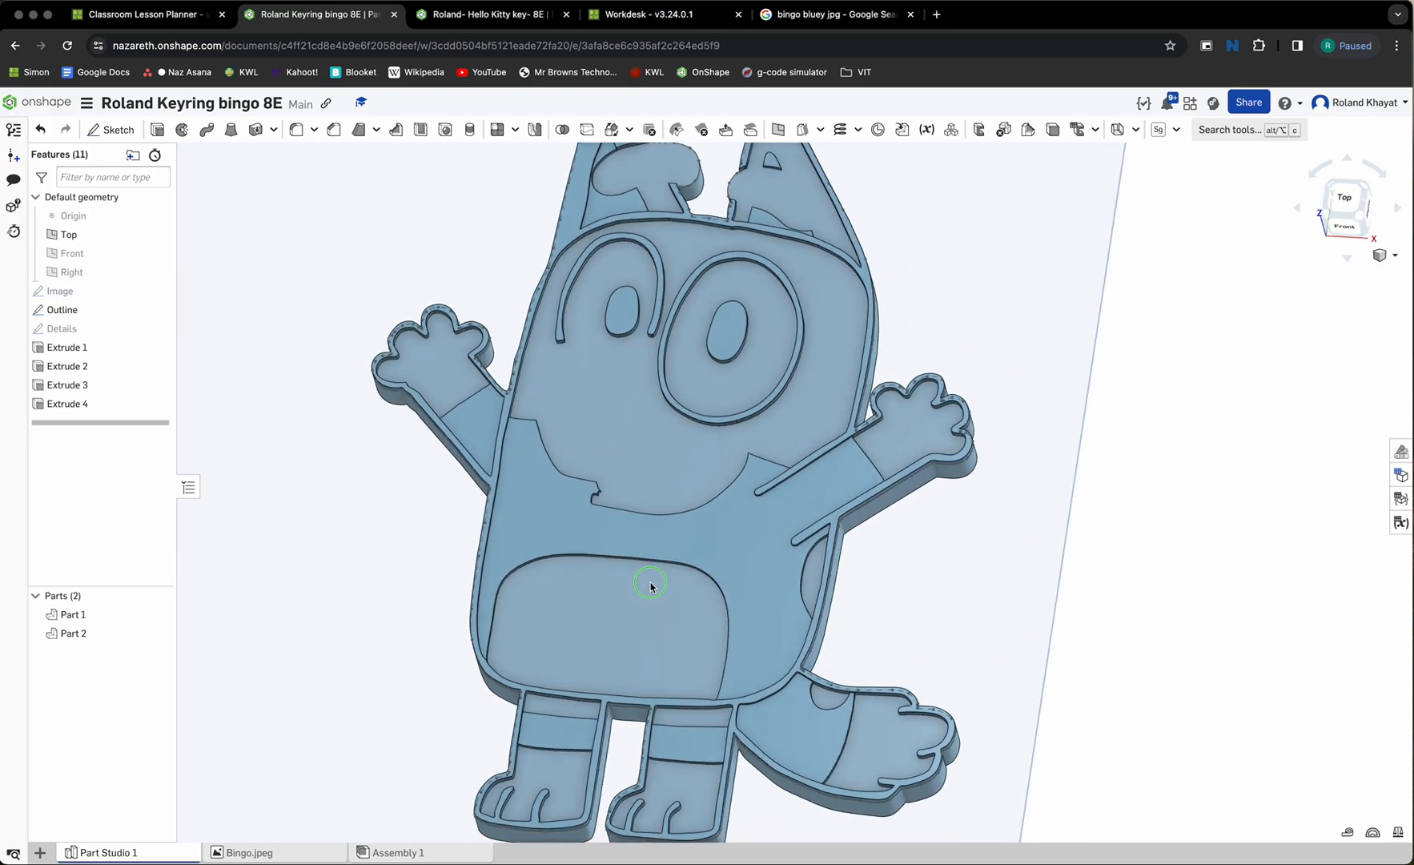
pyautogui.moveTo(651, 585); pyautogui.dragTo(625, 578, button='right')
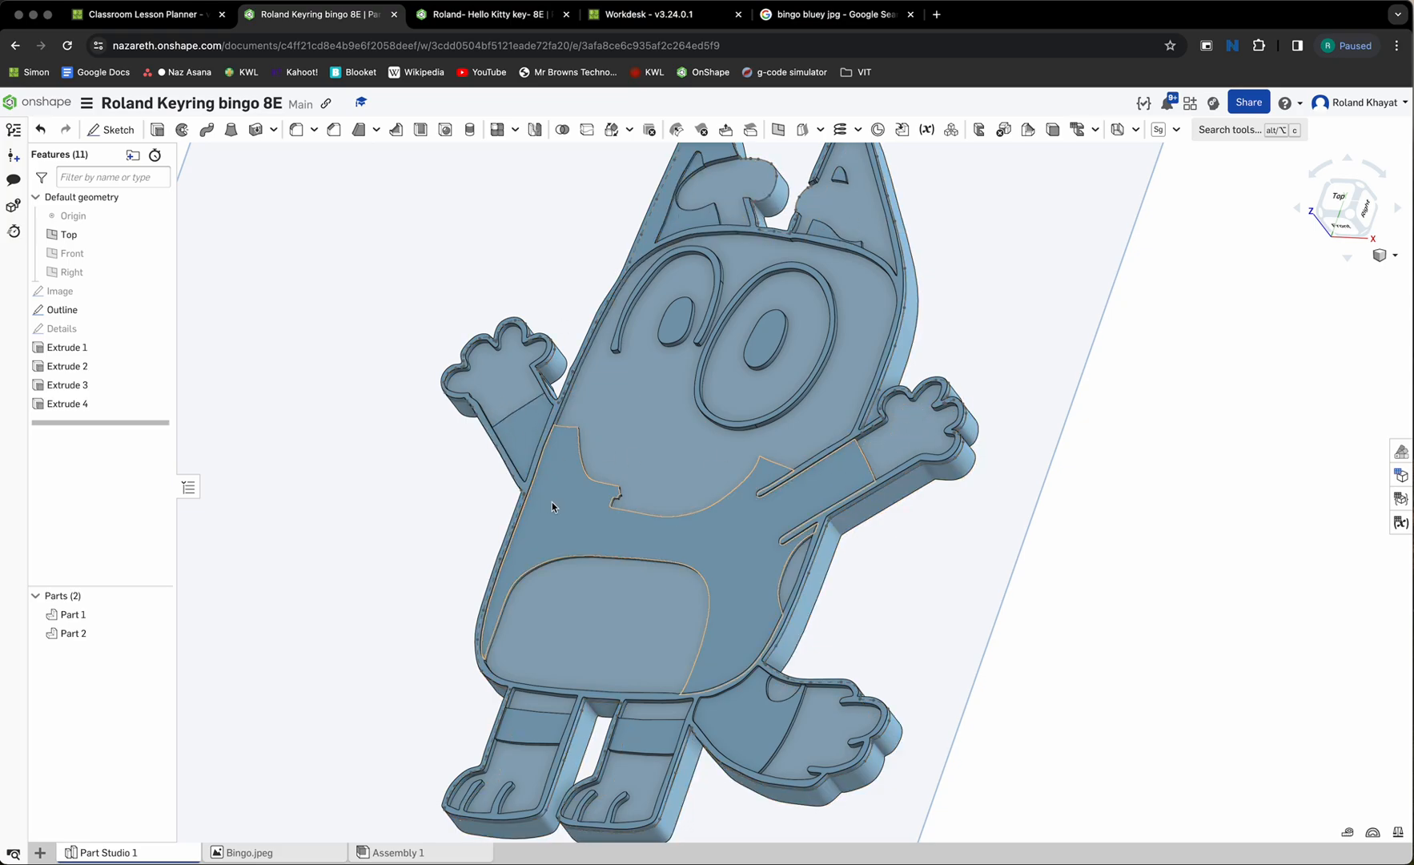
pyautogui.moveTo(695, 514); pyautogui.dragTo(741, 560, button='middle')
pyautogui.scroll(-3, 742, 556)
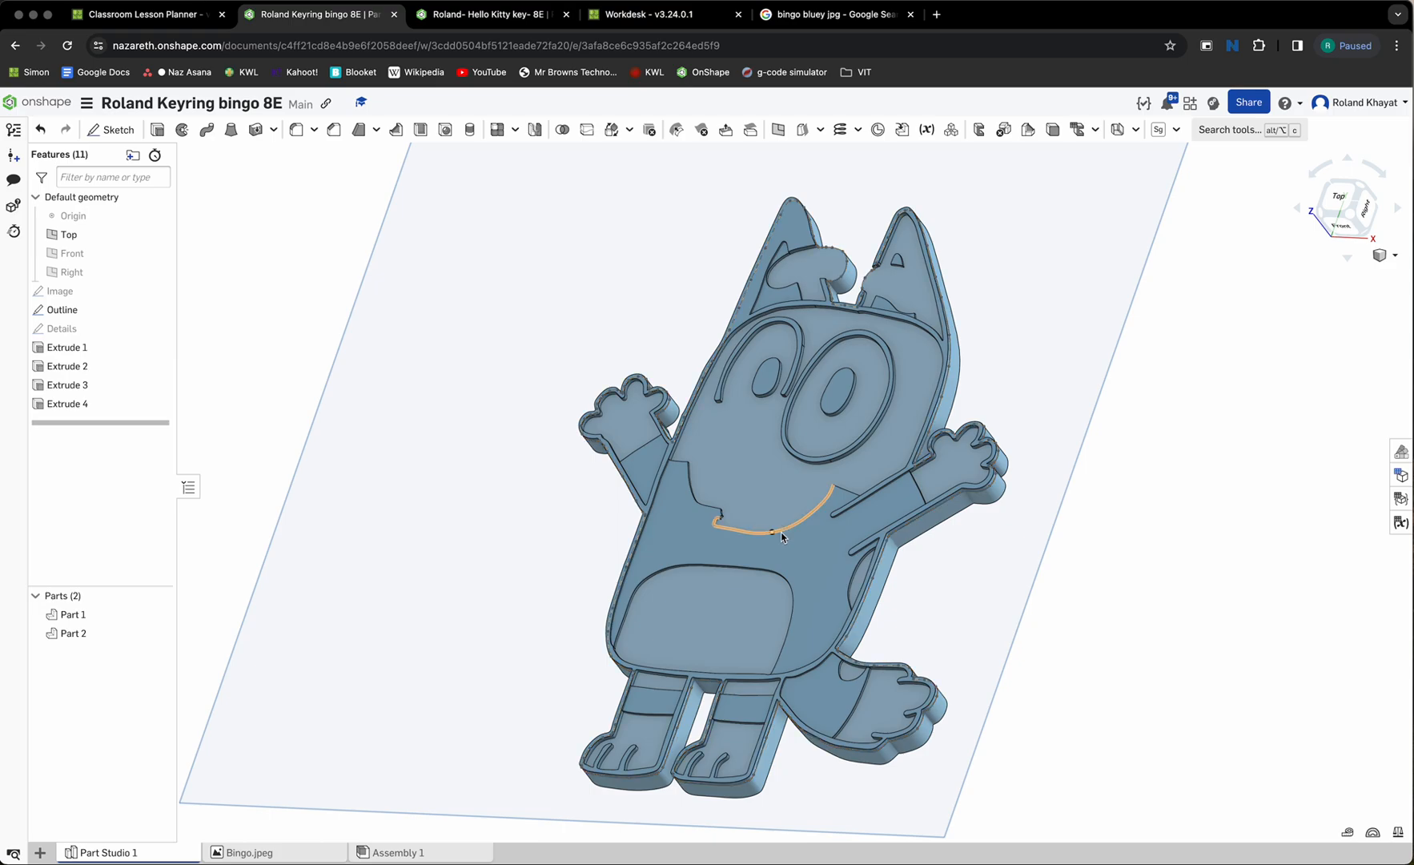